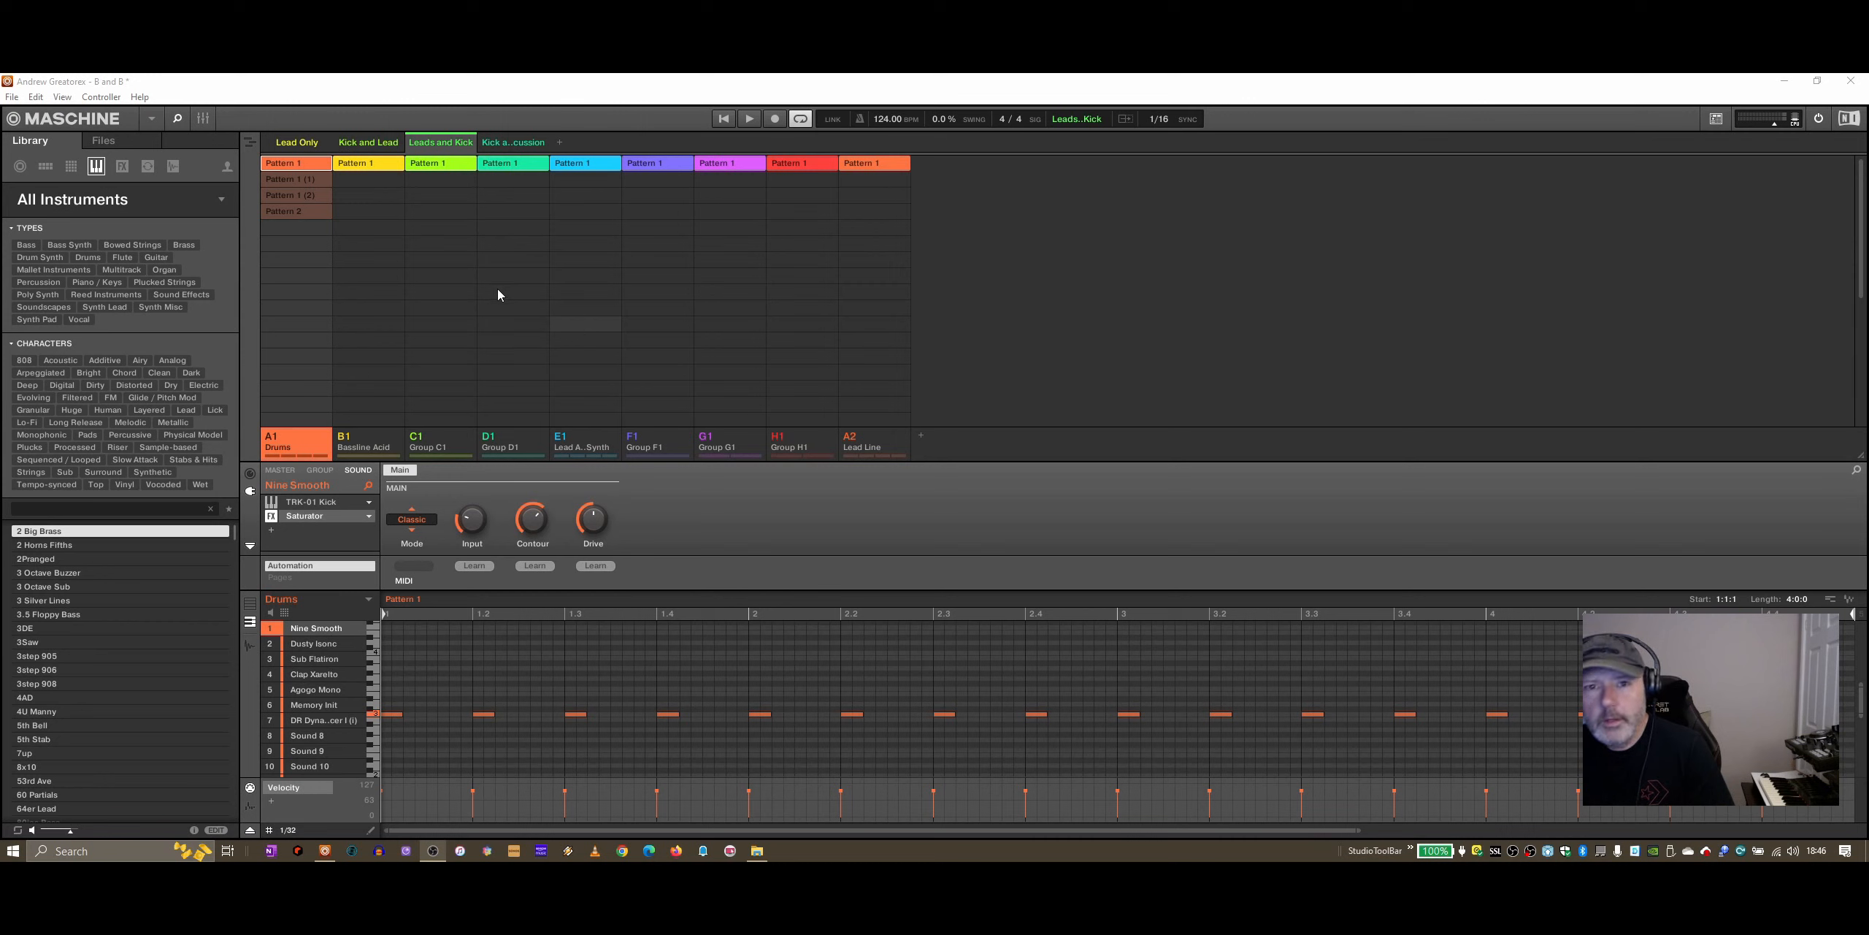
Step: Review the available view options and toggle between the pattern arrangement and the mixer
click(62, 97)
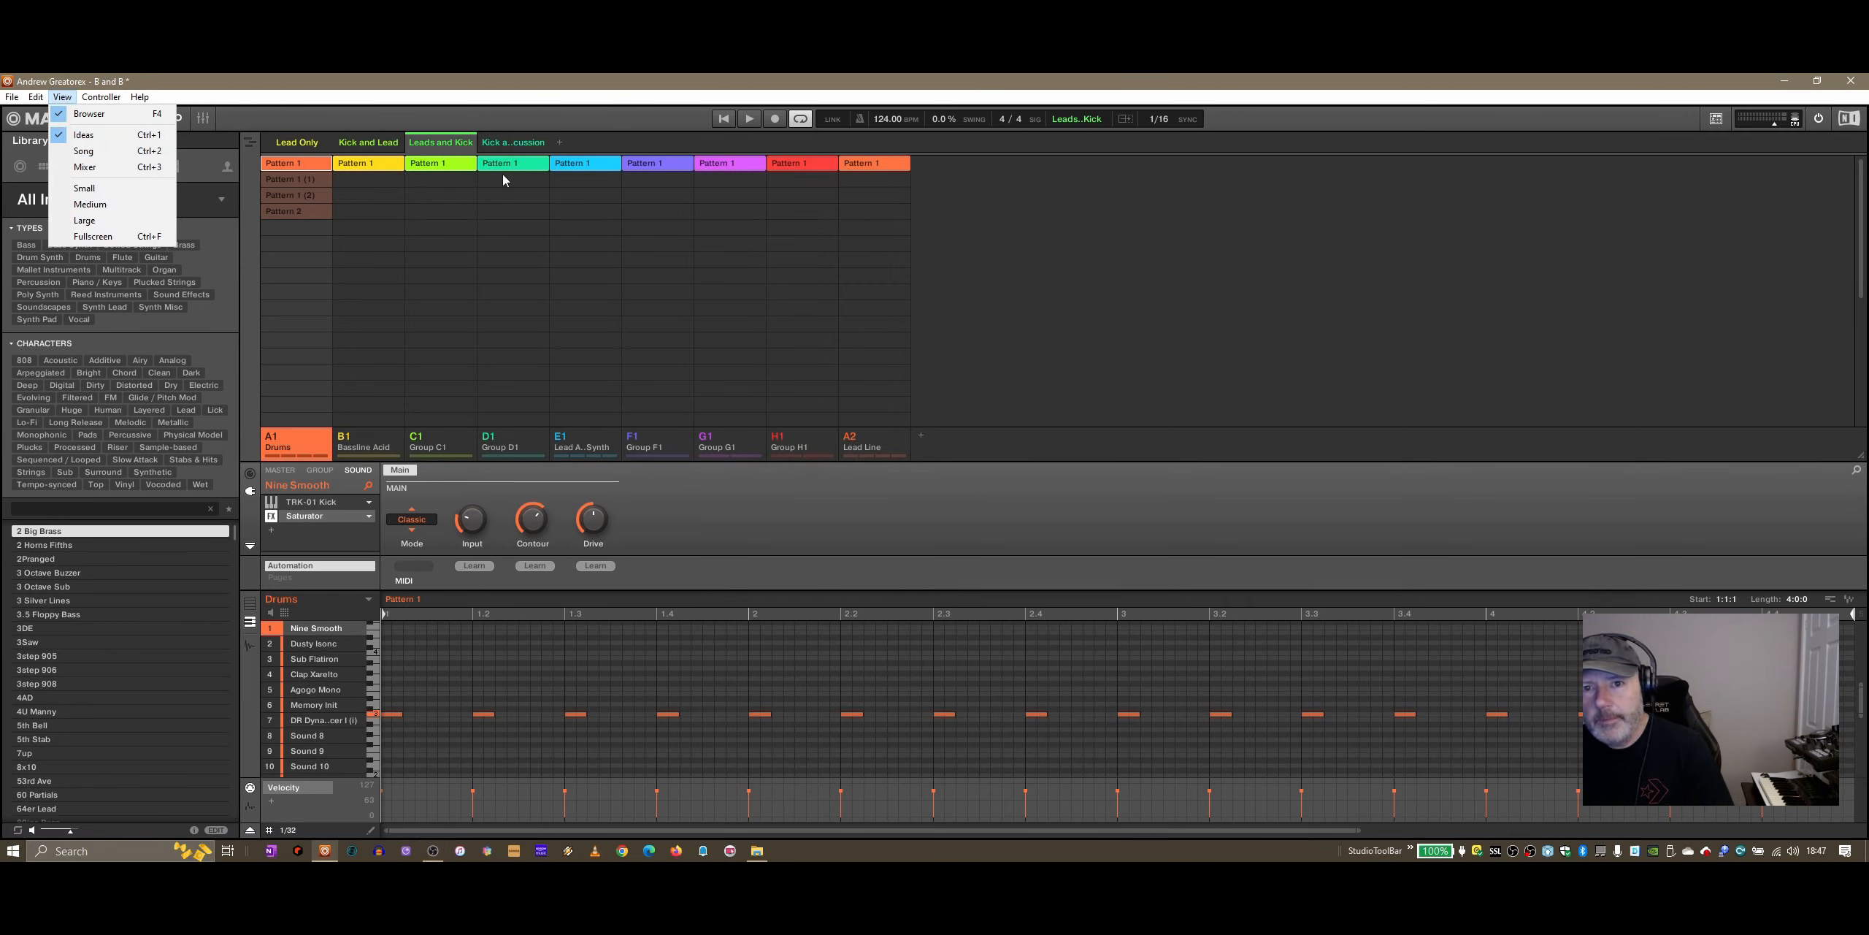
click(1074, 227)
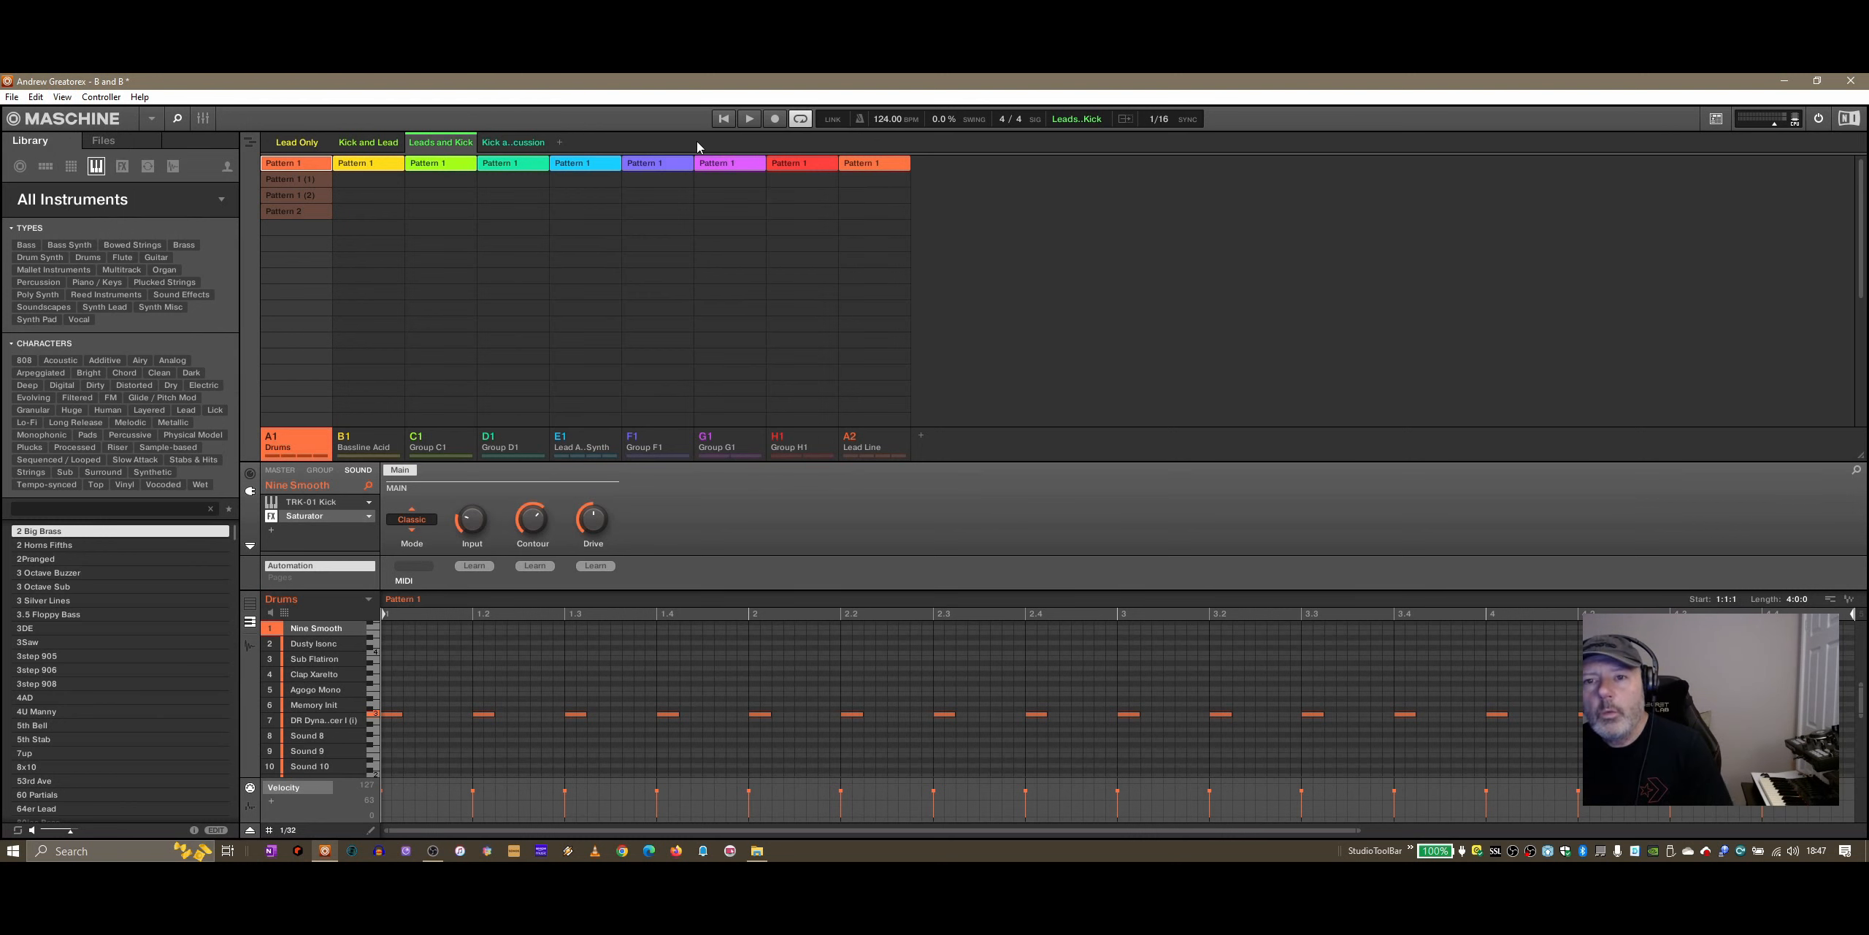
key(F2)
key(F3)
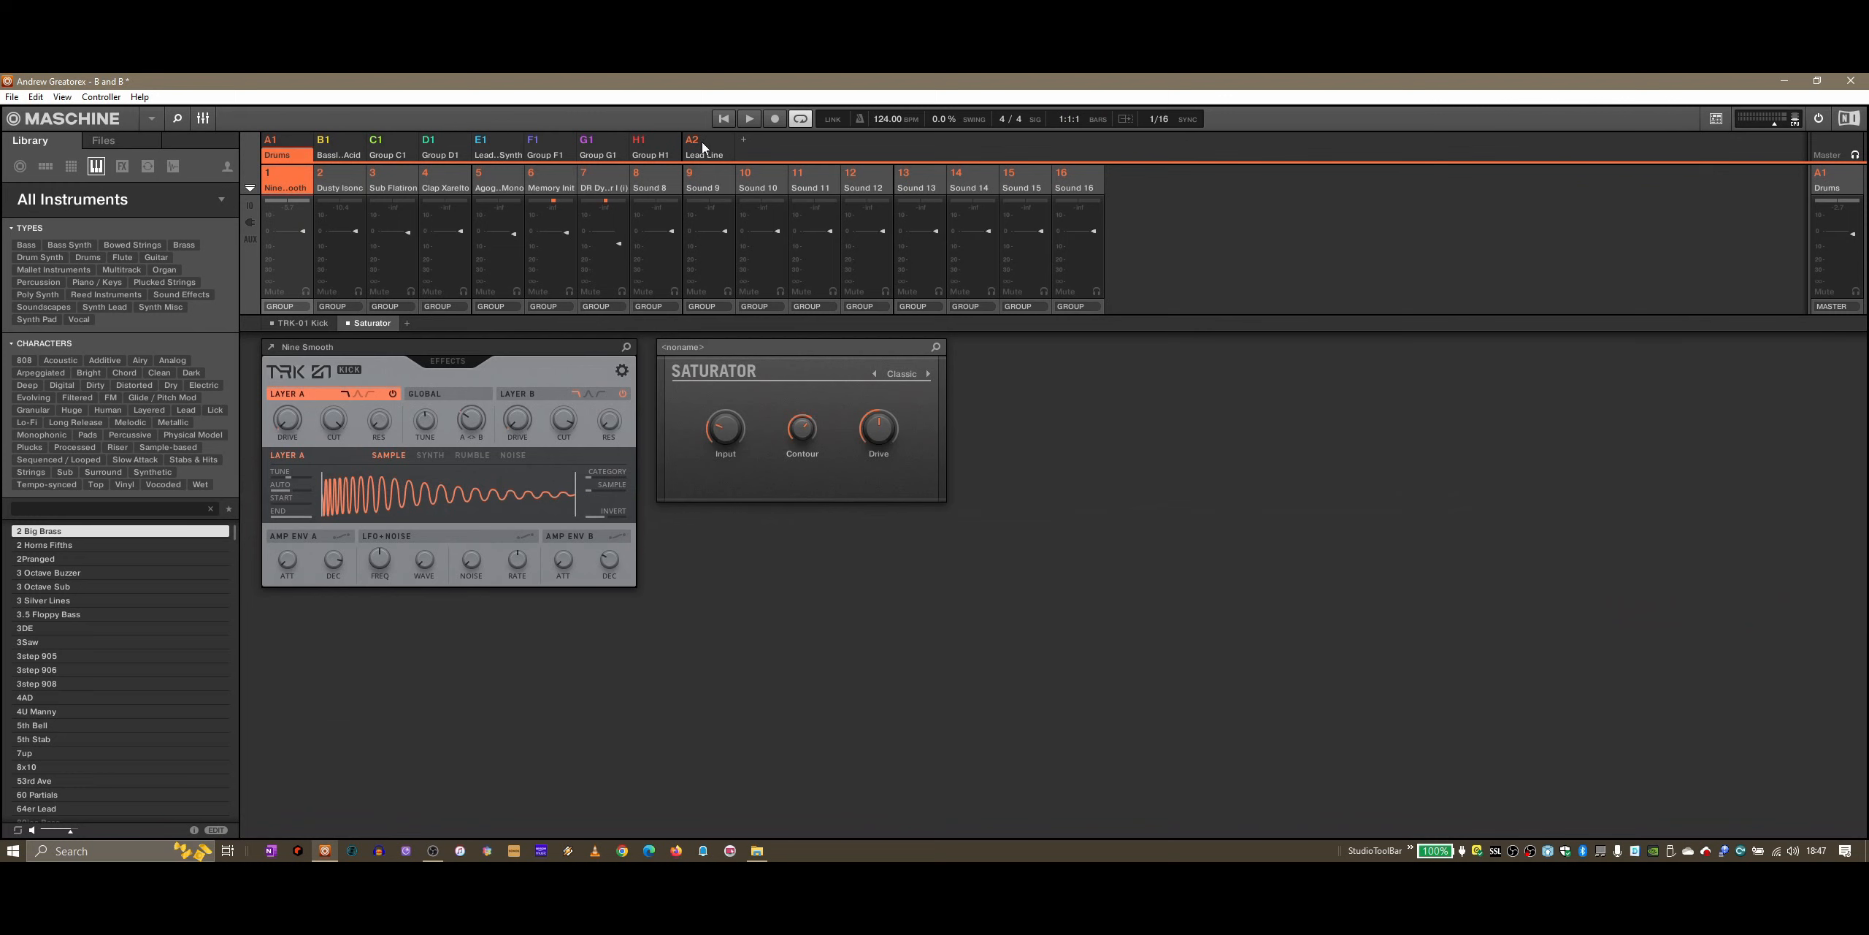
key(F3)
key(F2)
key(F3)
key(F3)
key(F3)
key(F3)
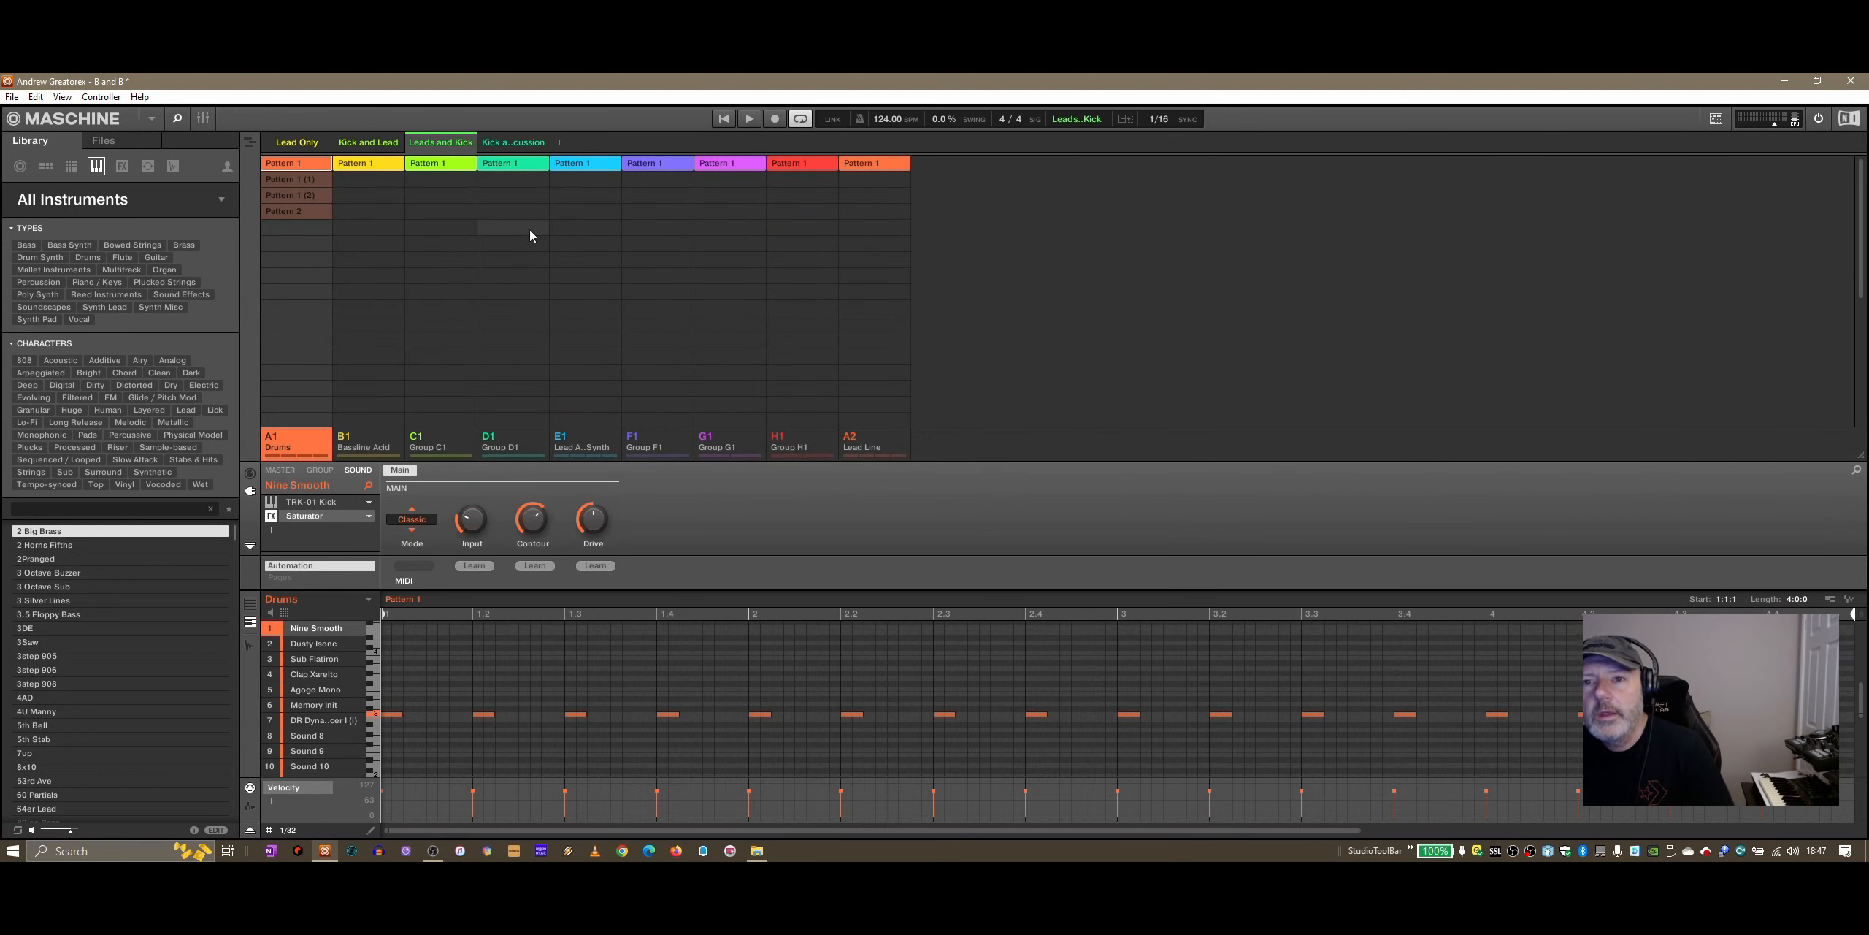
click(62, 97)
click(1261, 238)
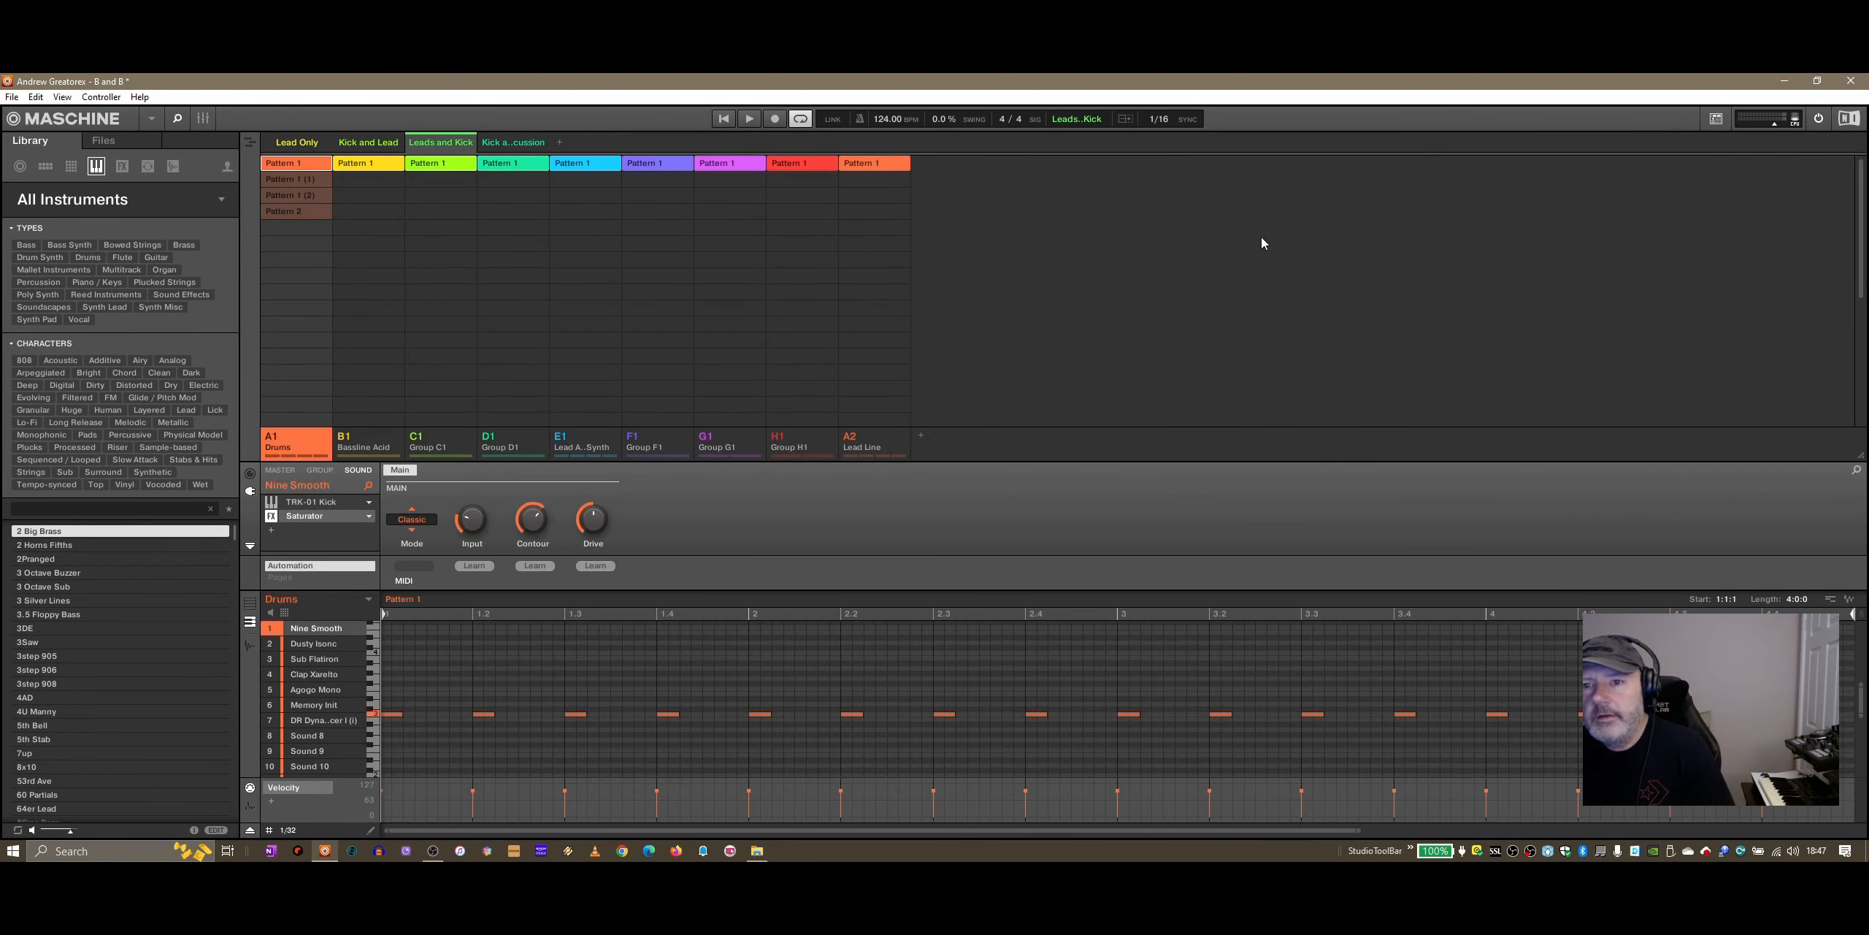
Step: Examine which patterns the Lead Only, Kick and Lead, Leads and Kick, and Kick and Percussion scenes use
click(318, 143)
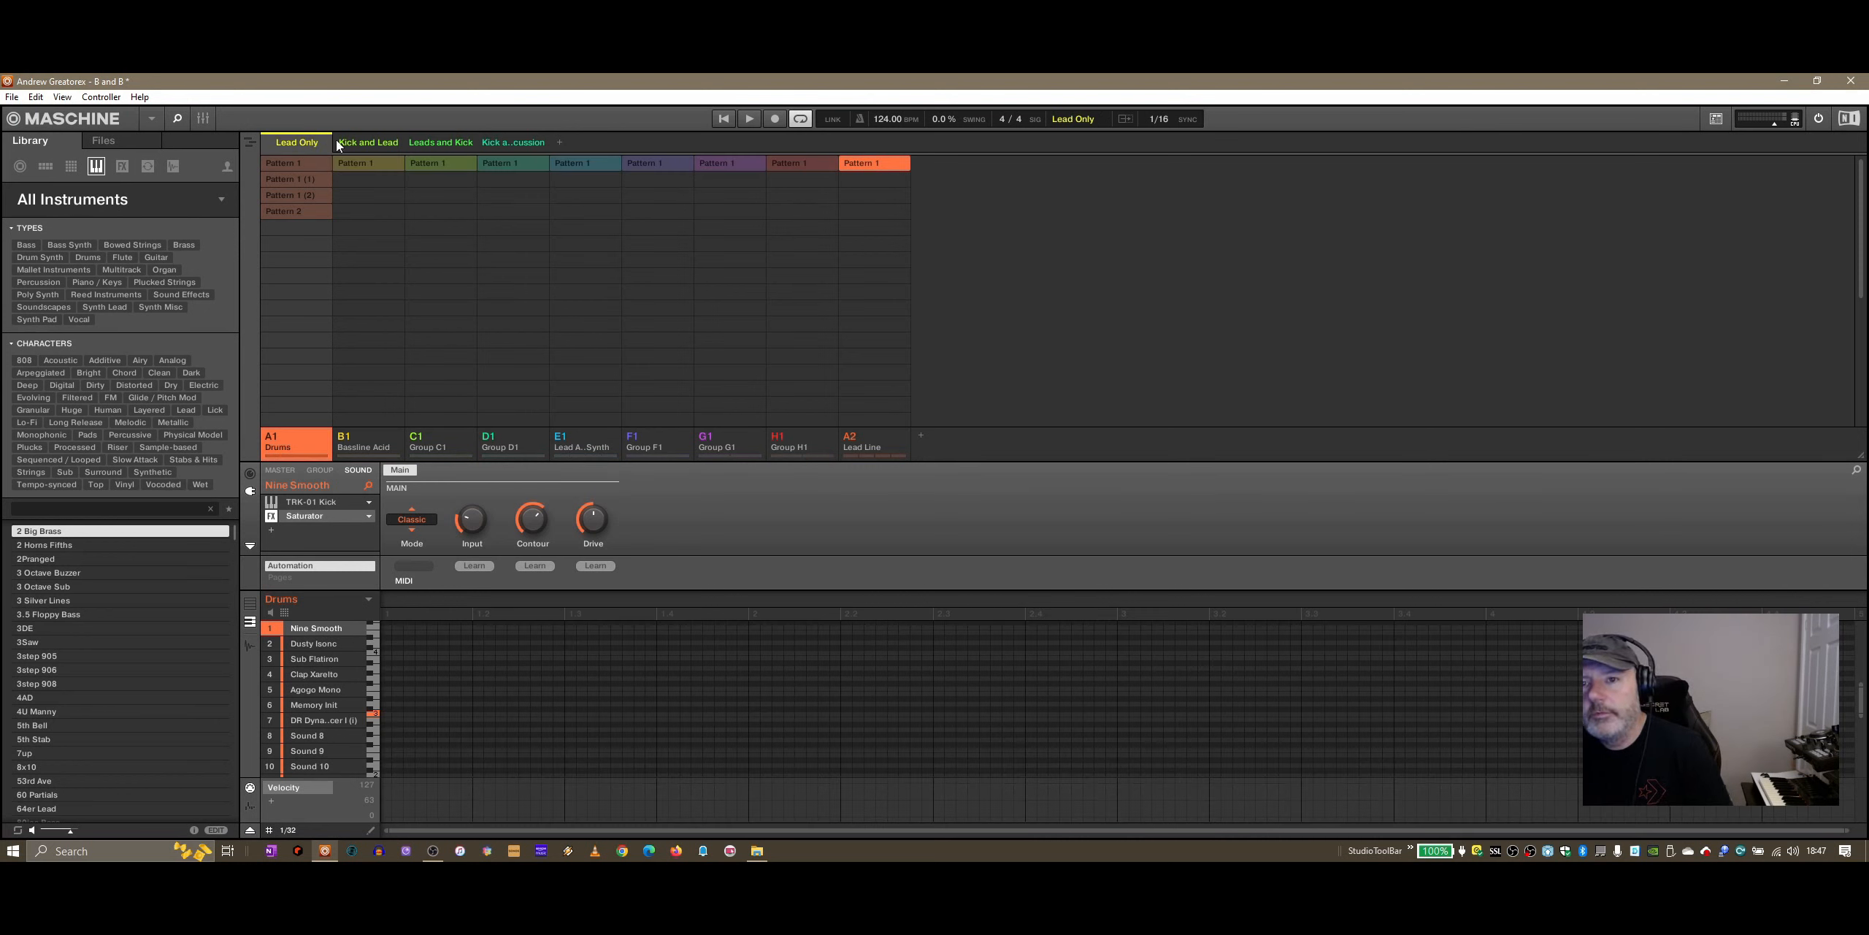
click(359, 146)
click(460, 146)
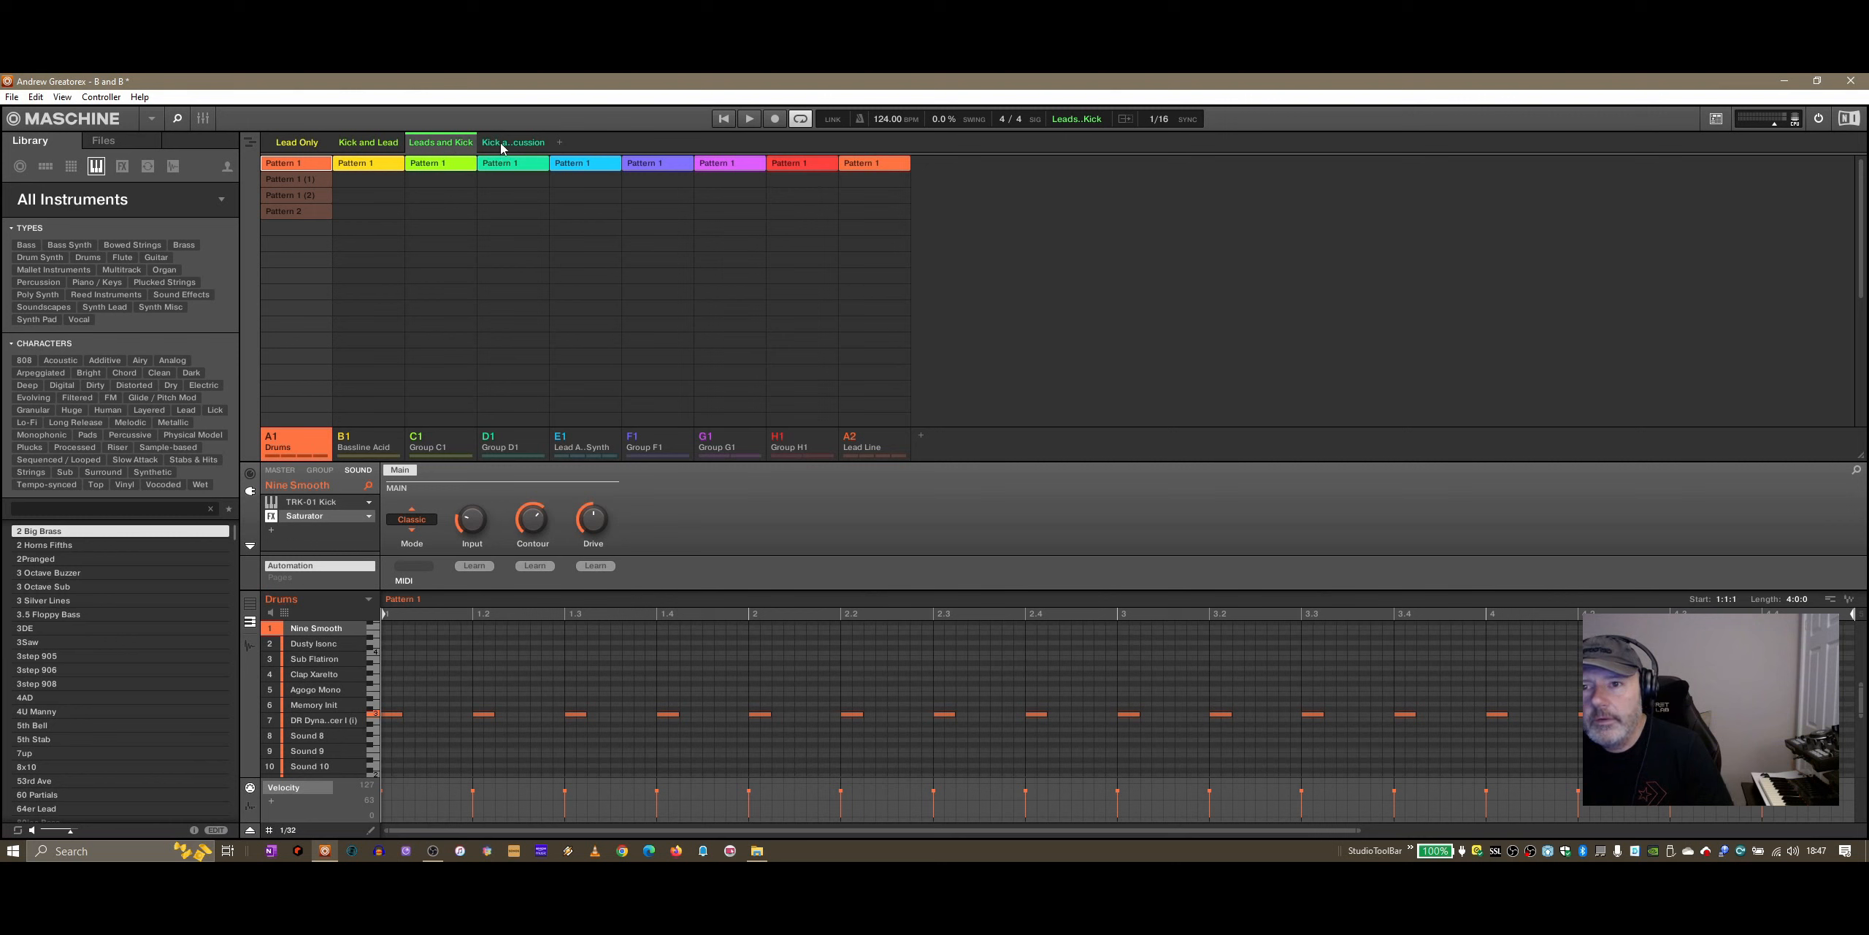
click(503, 146)
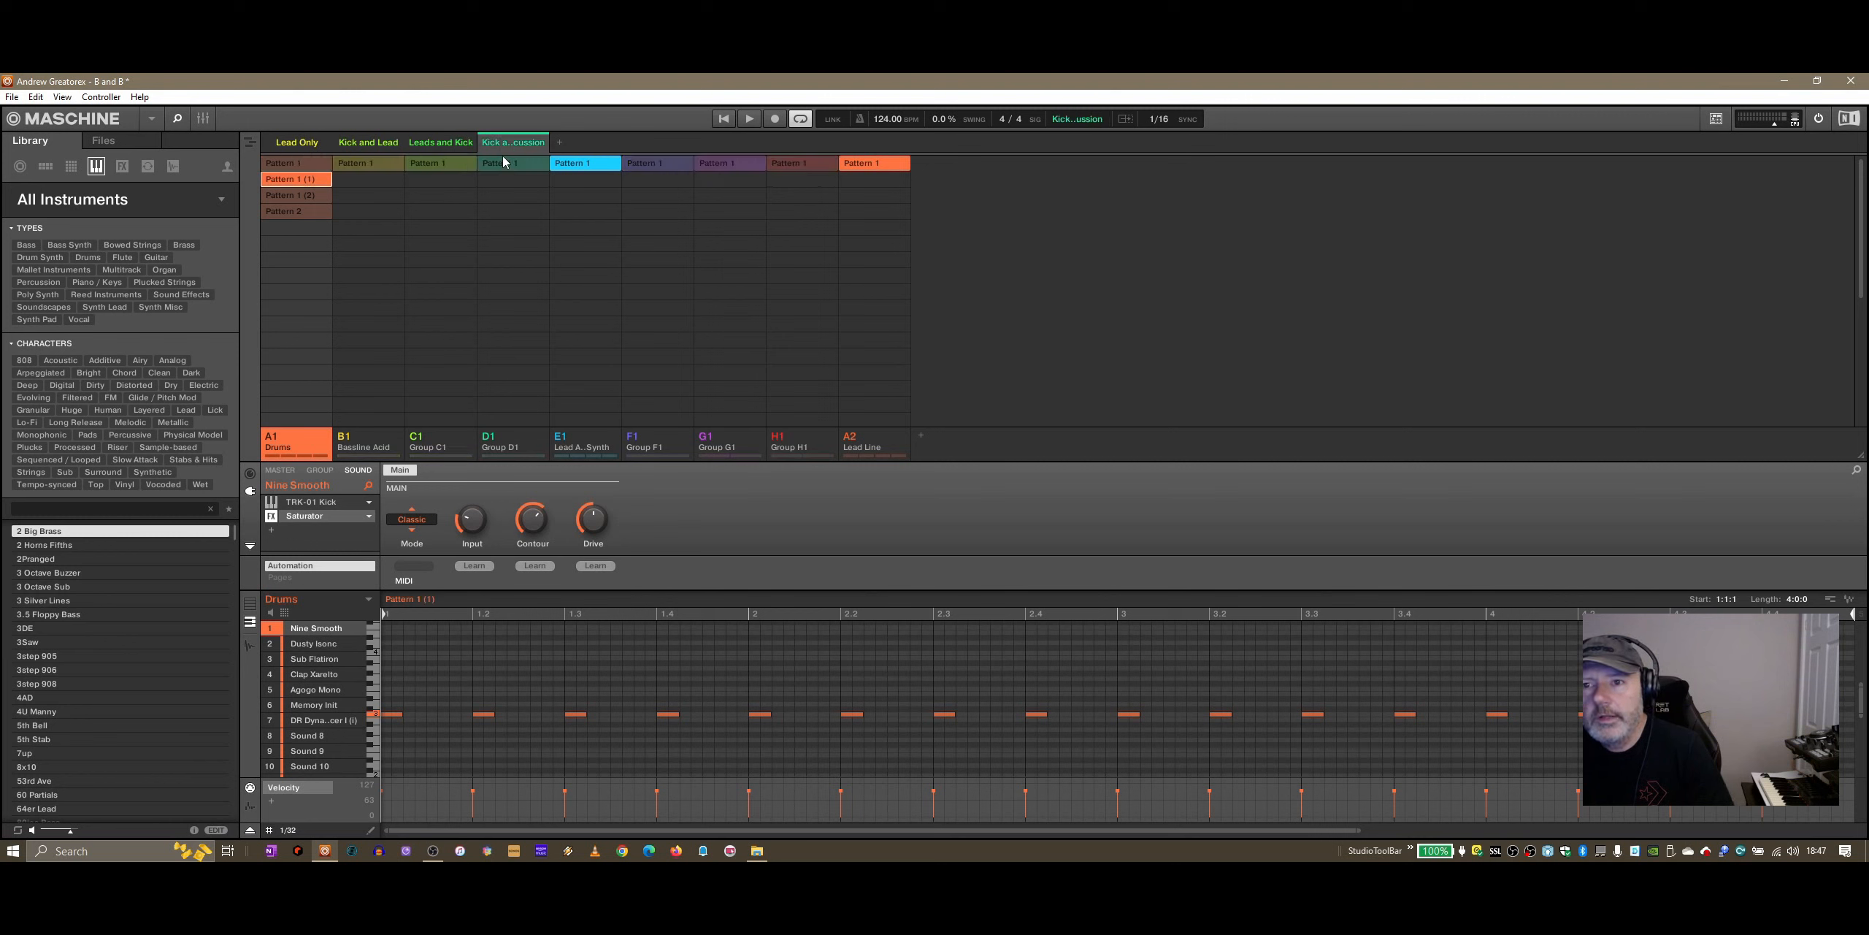
click(310, 142)
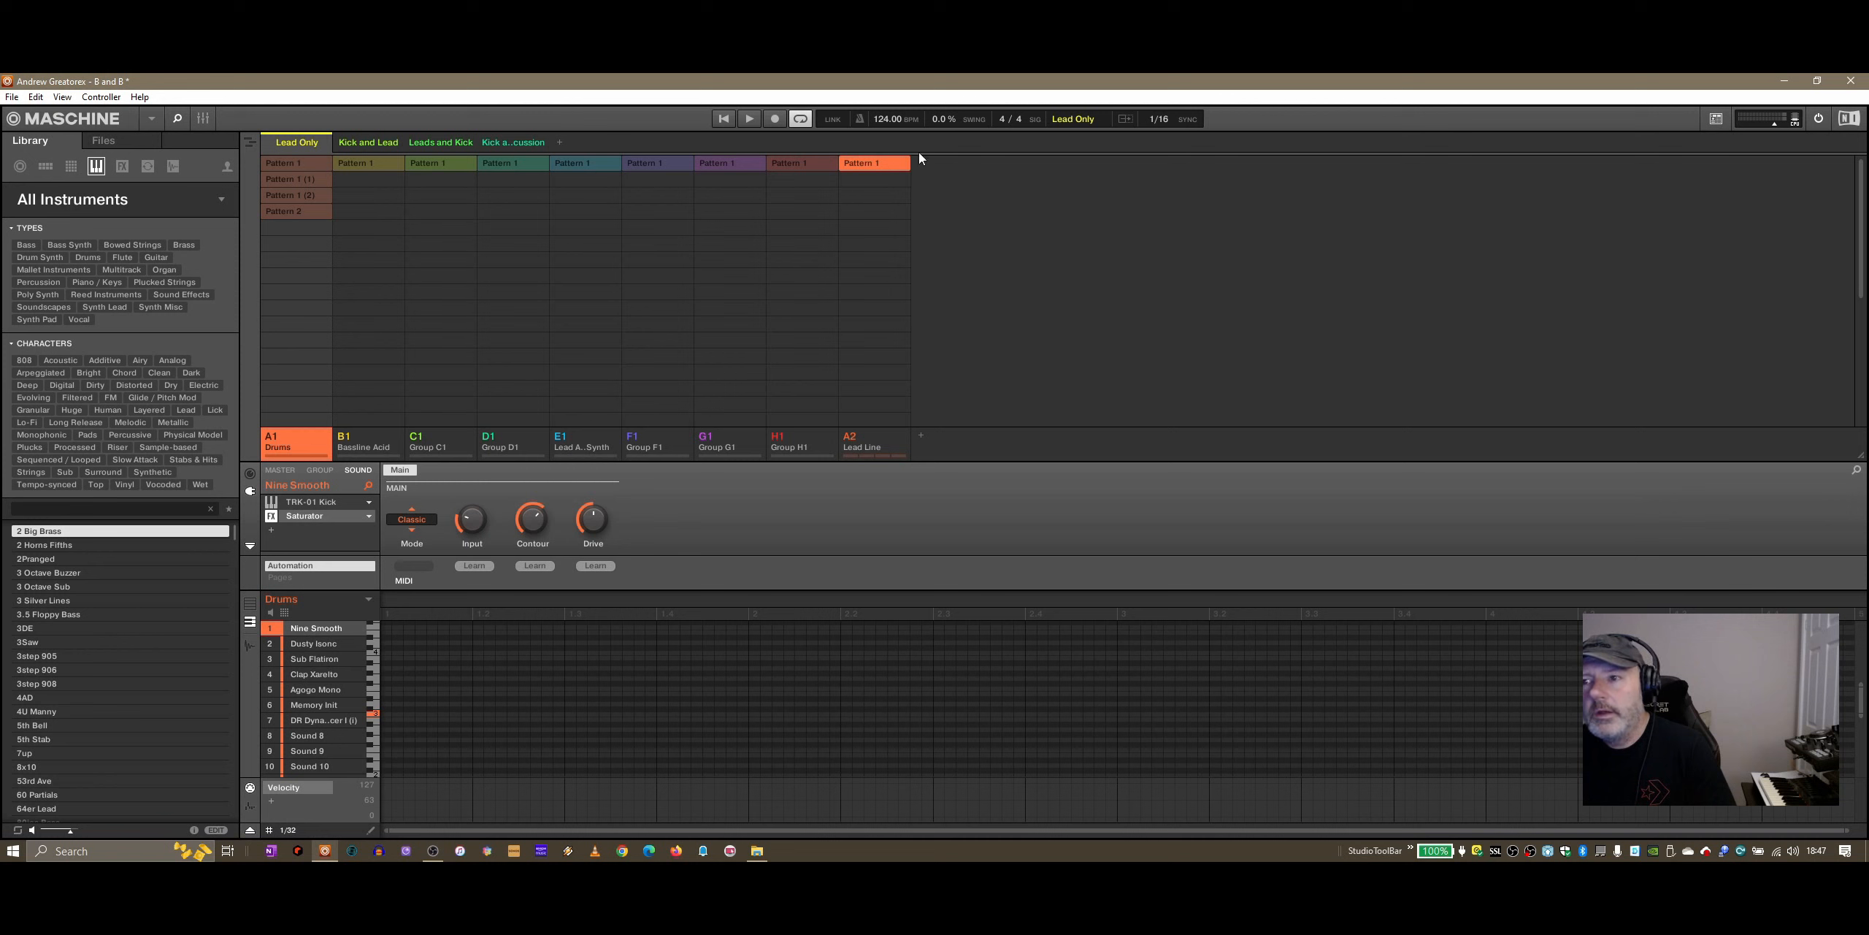
click(365, 143)
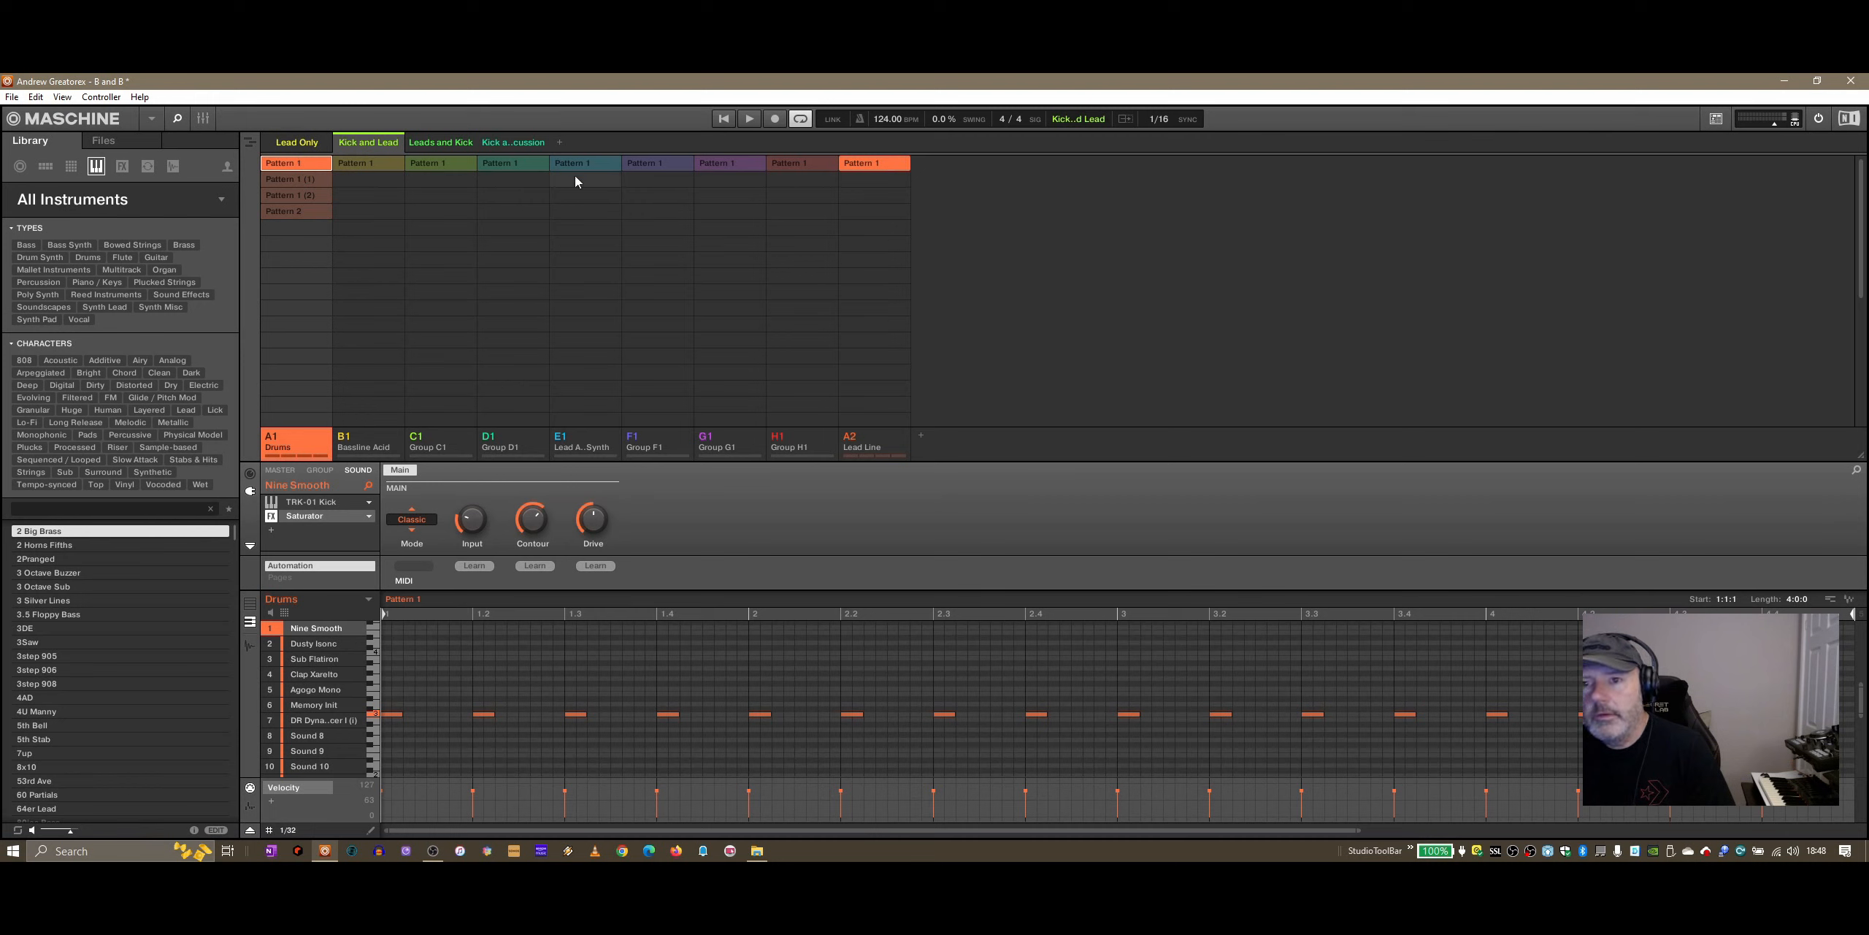
click(432, 145)
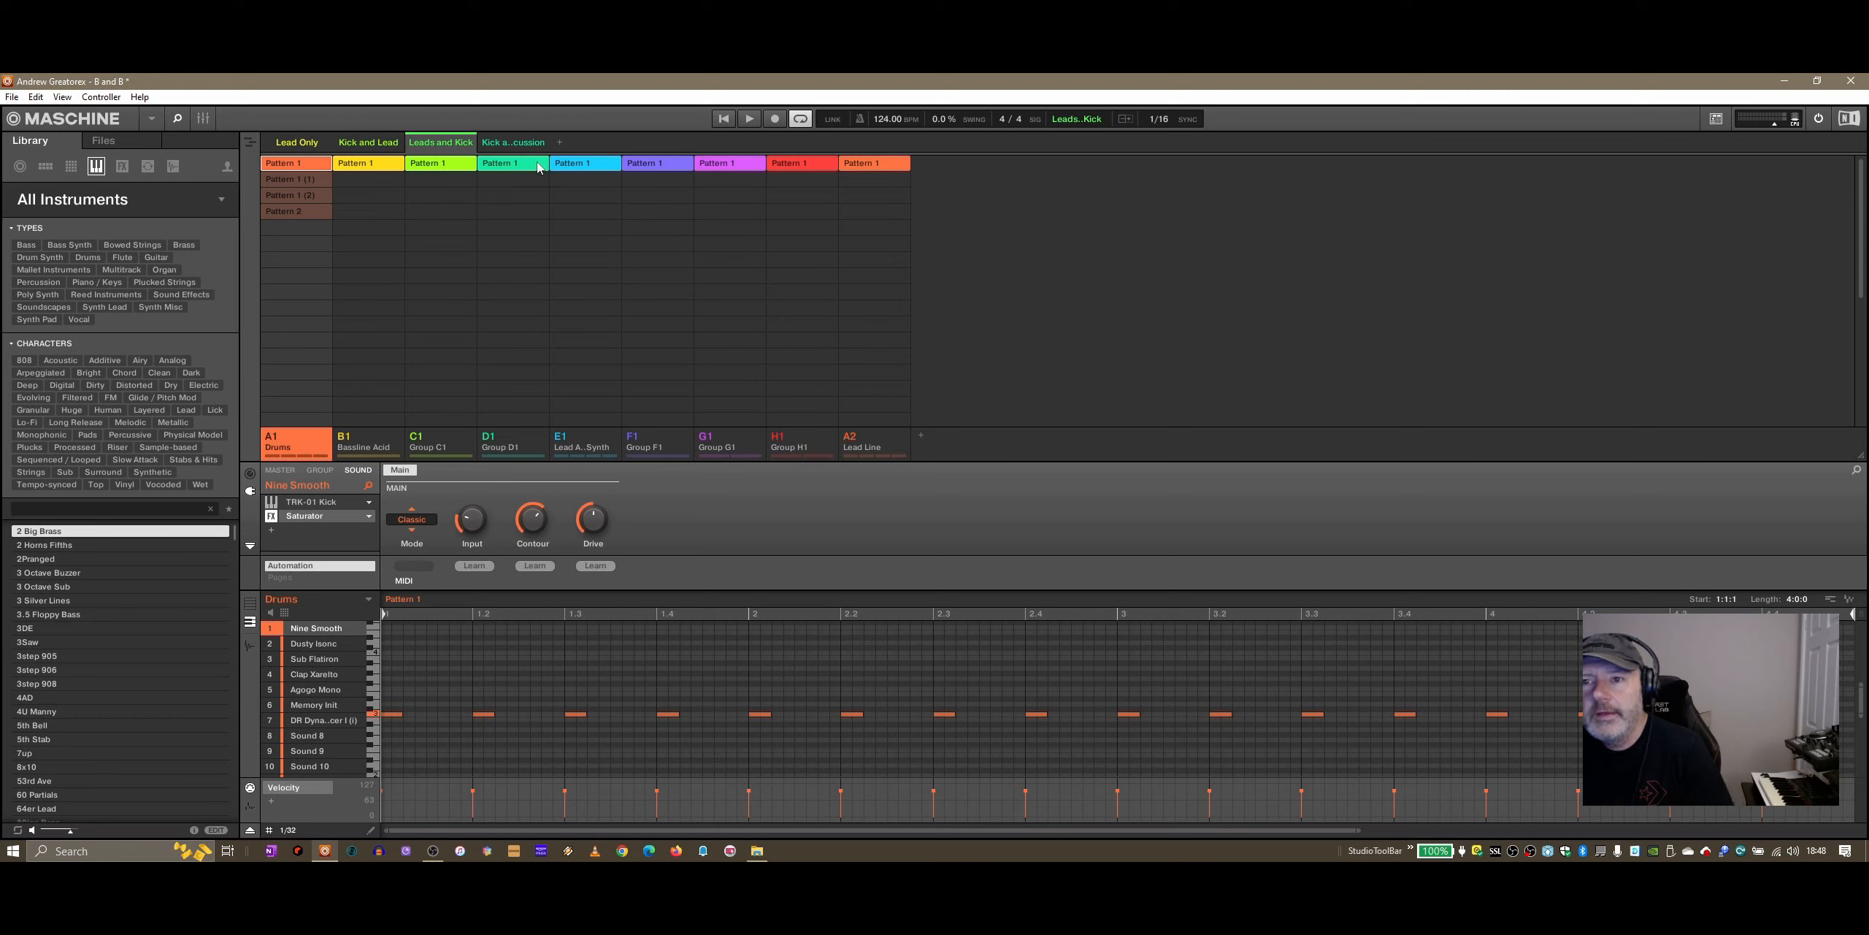
click(520, 144)
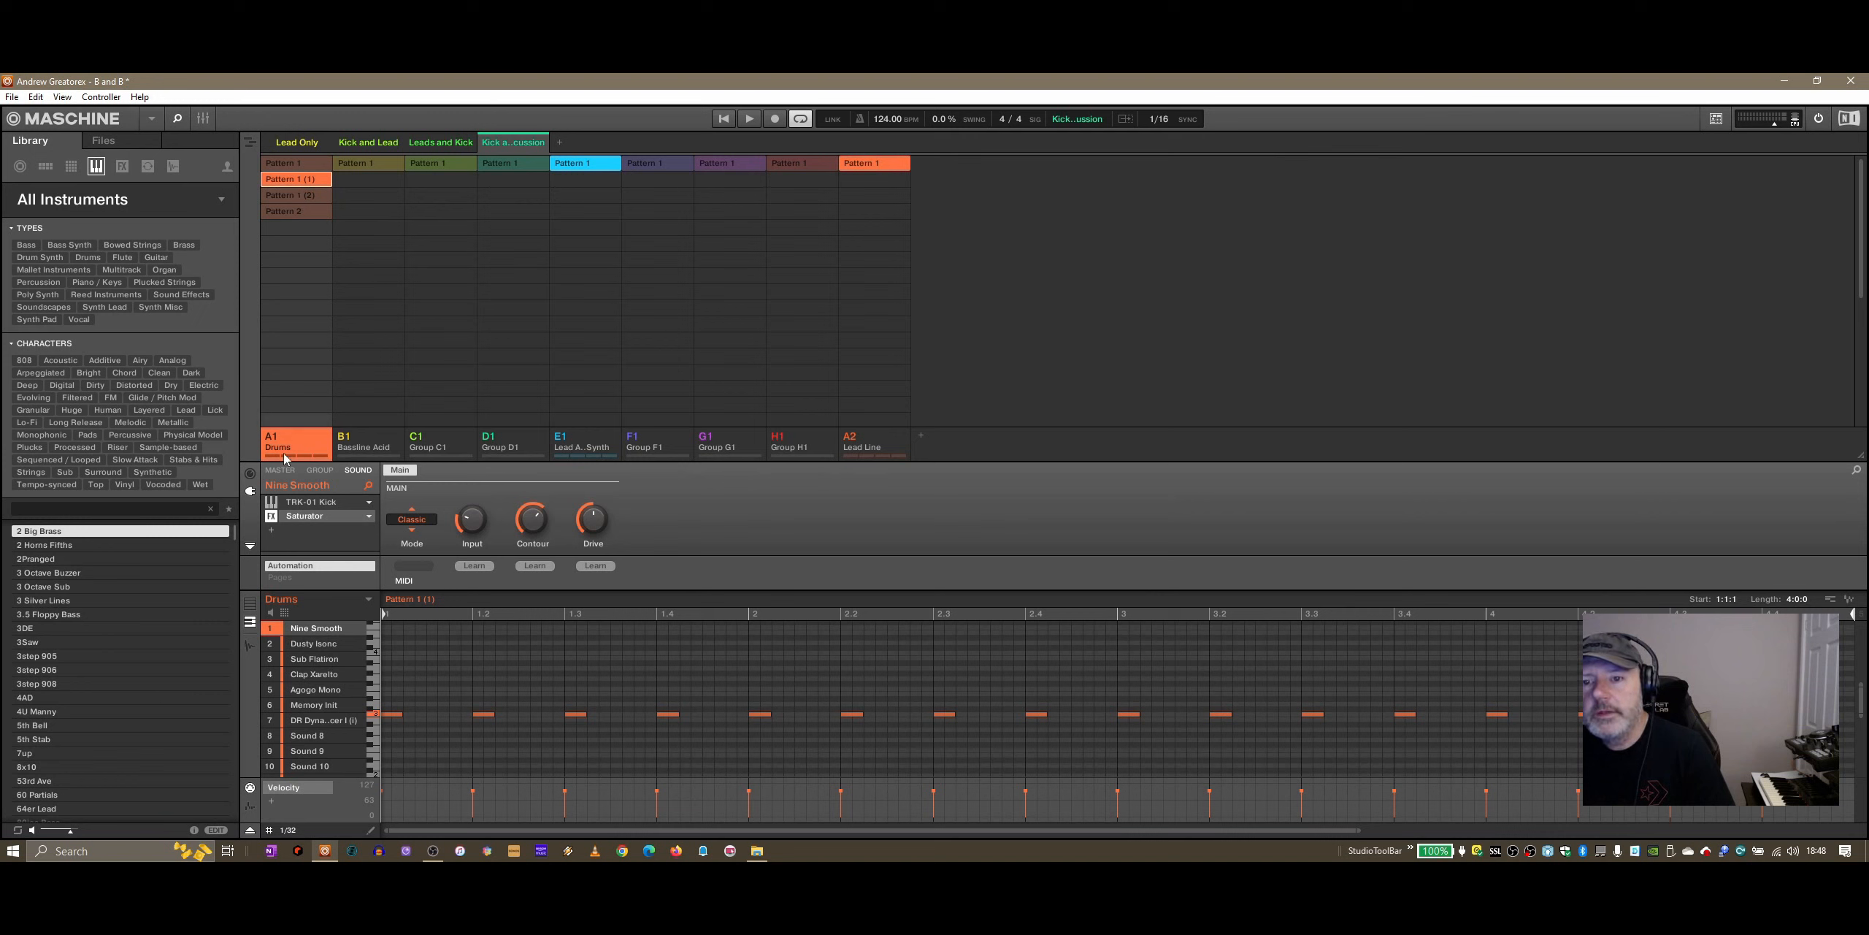
click(296, 144)
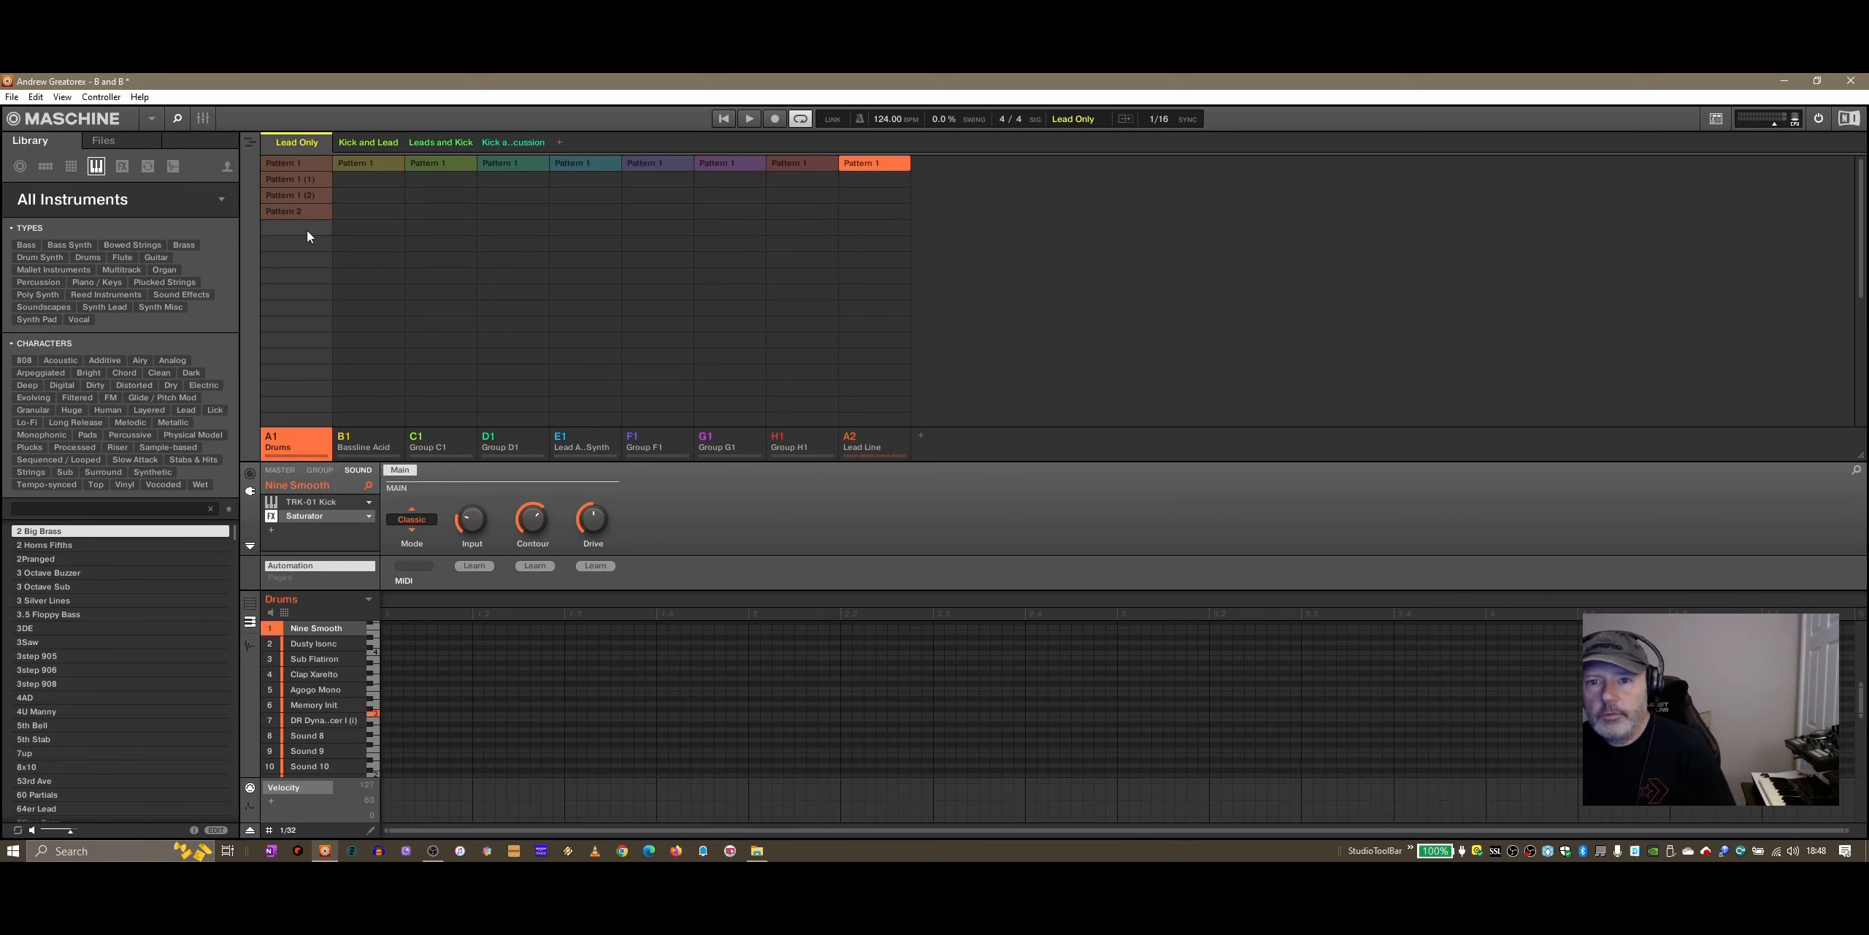
Step: Create an empty scene after Kick and Percussion and delete it again
click(559, 142)
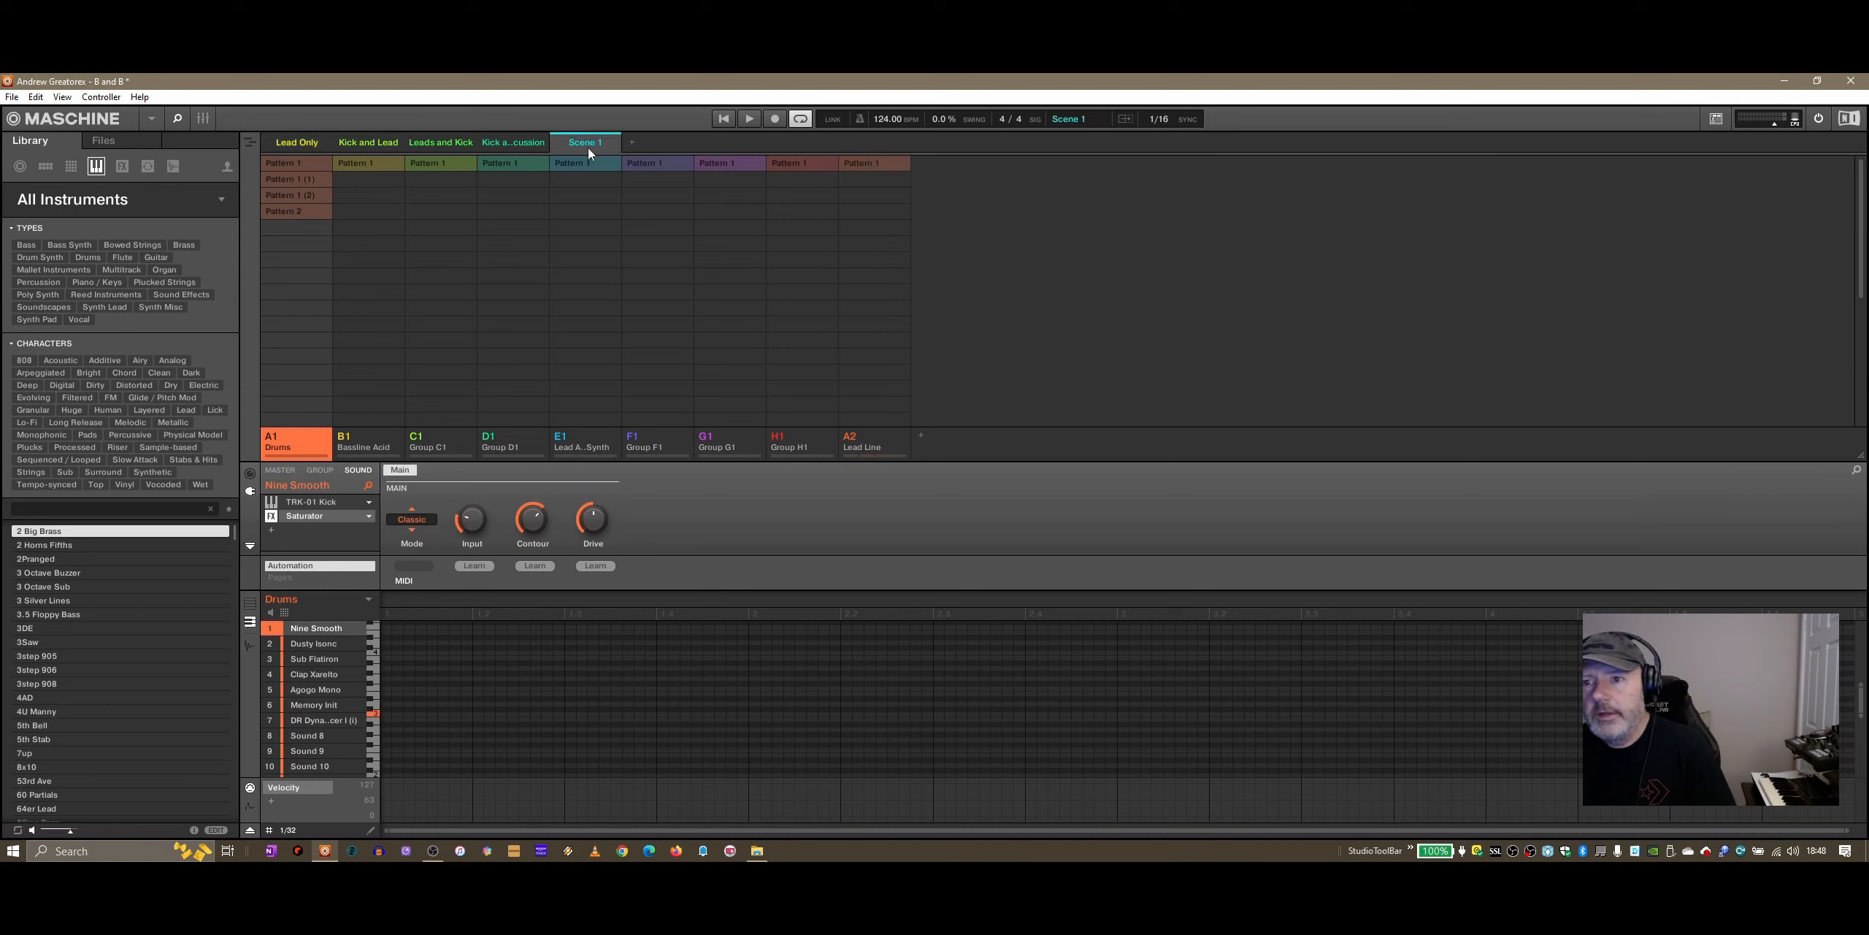
right_click(588, 146)
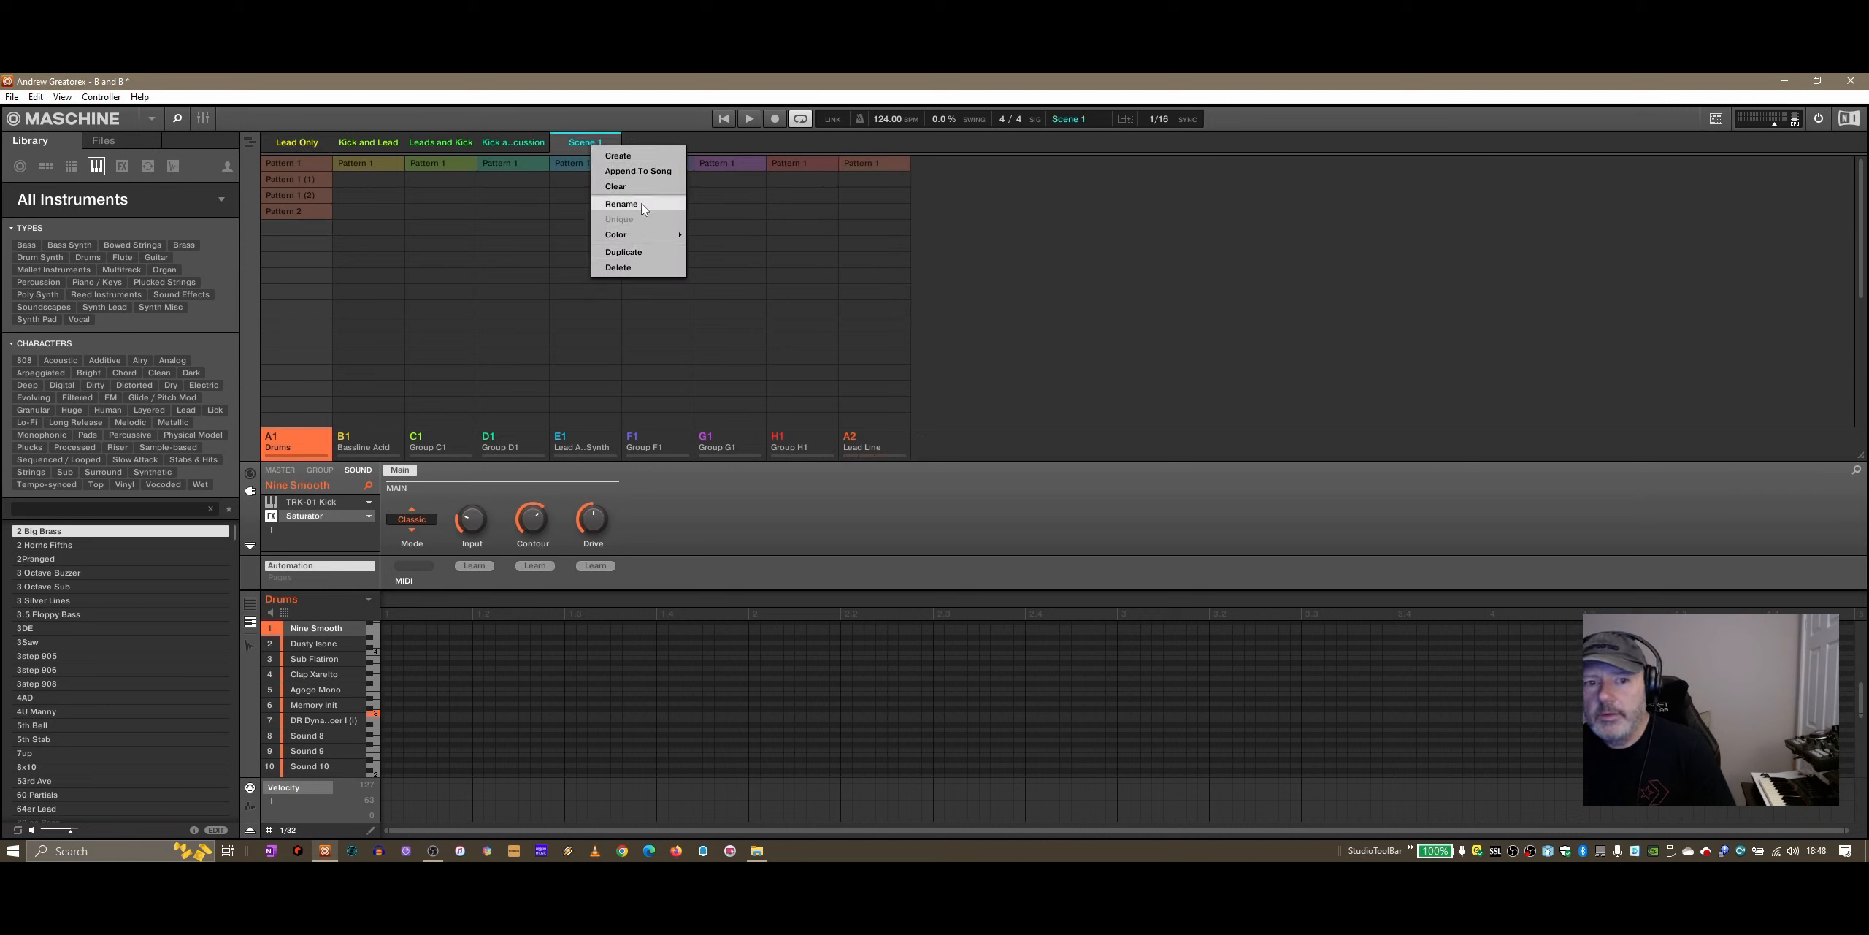
right_click(593, 137)
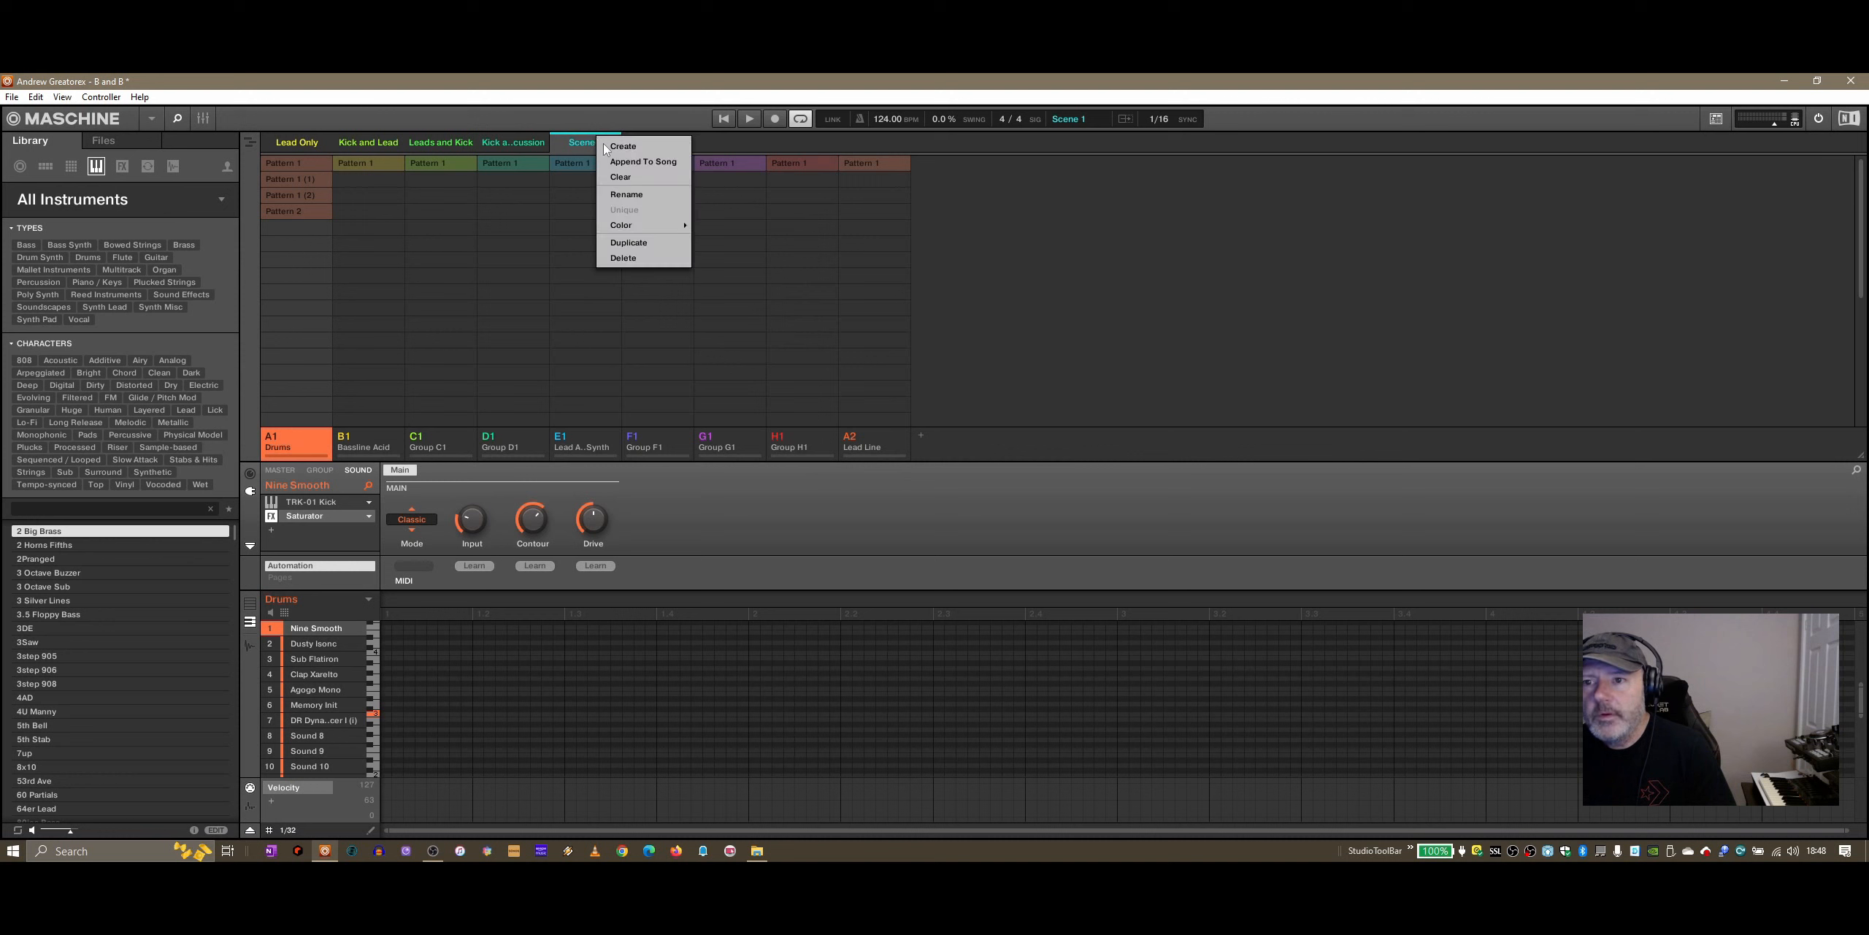
click(625, 258)
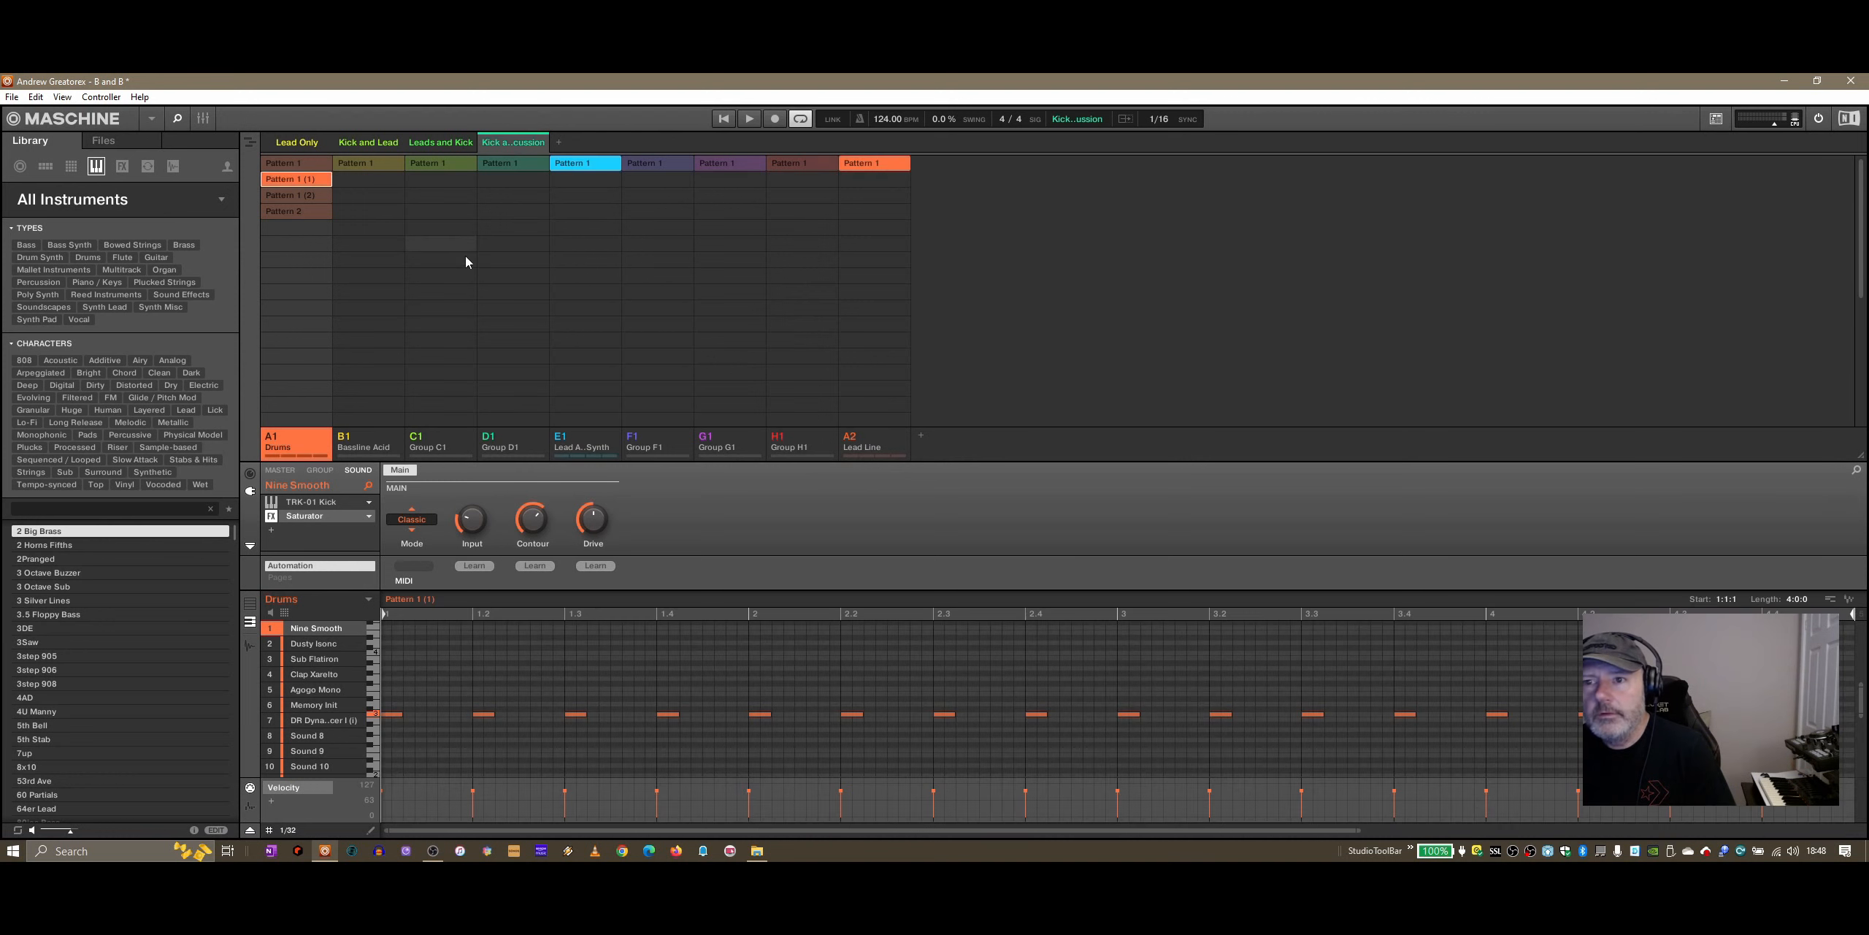
right_click(546, 141)
click(682, 141)
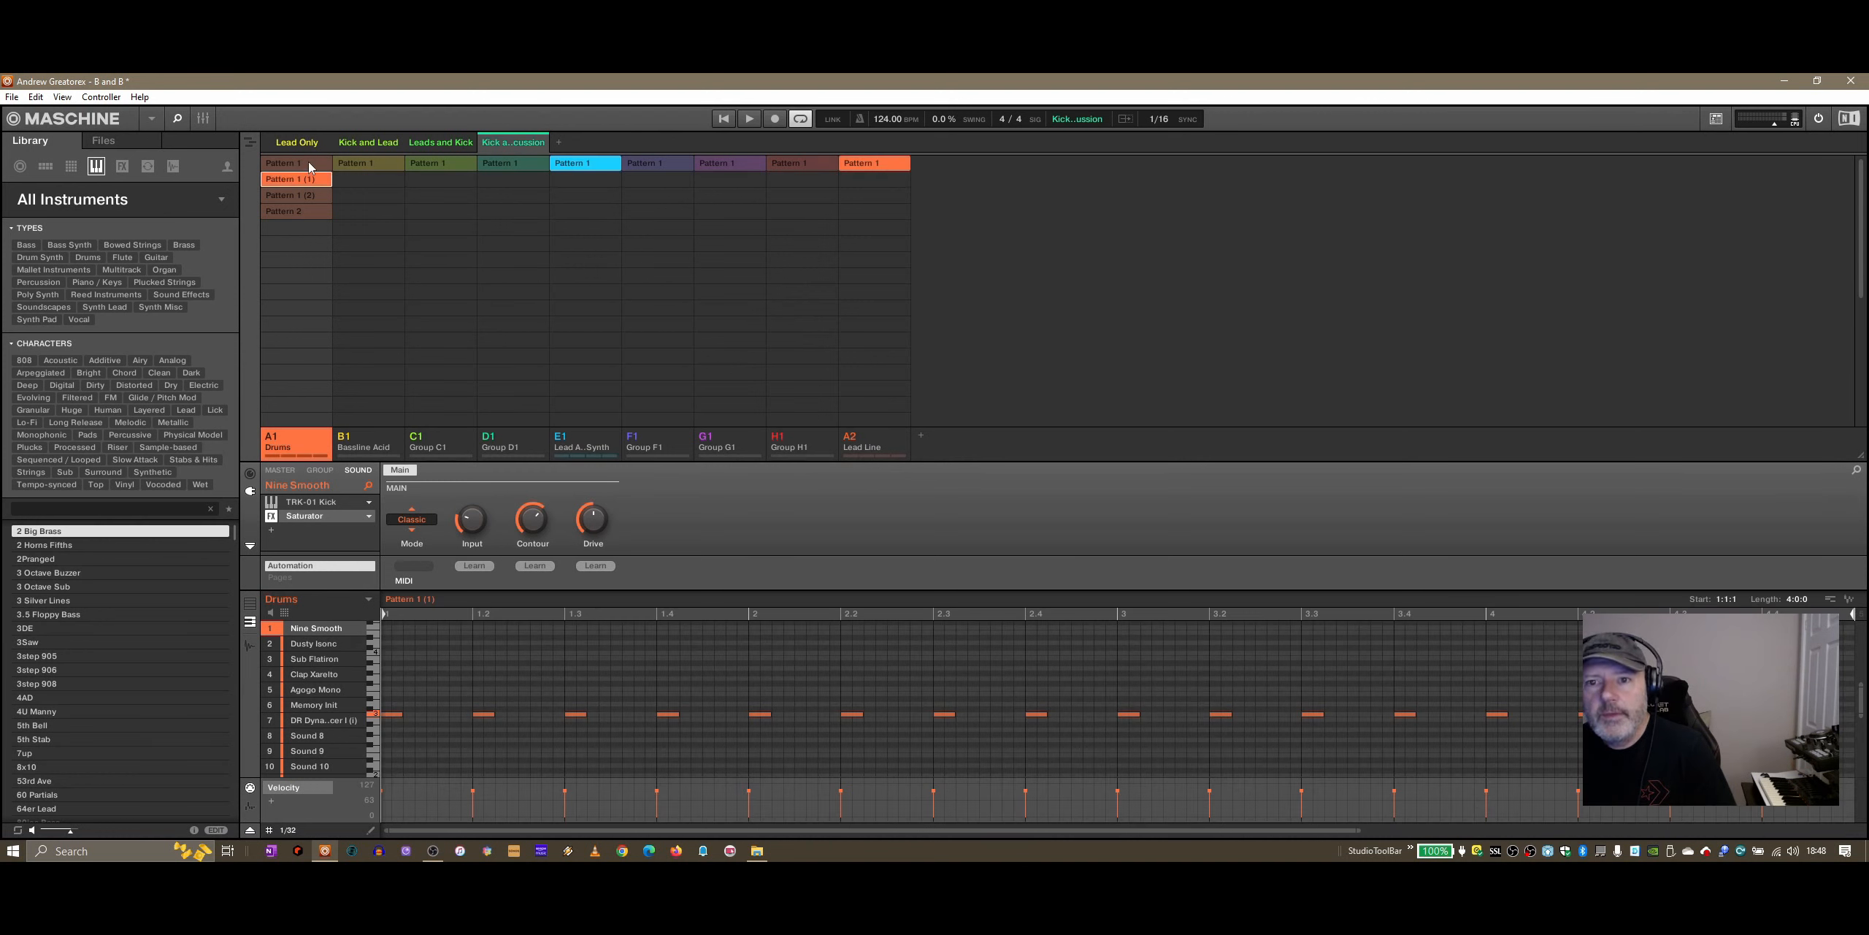
Step: Create an empty pattern in the Drums group's next free slot and delete it again
click(292, 227)
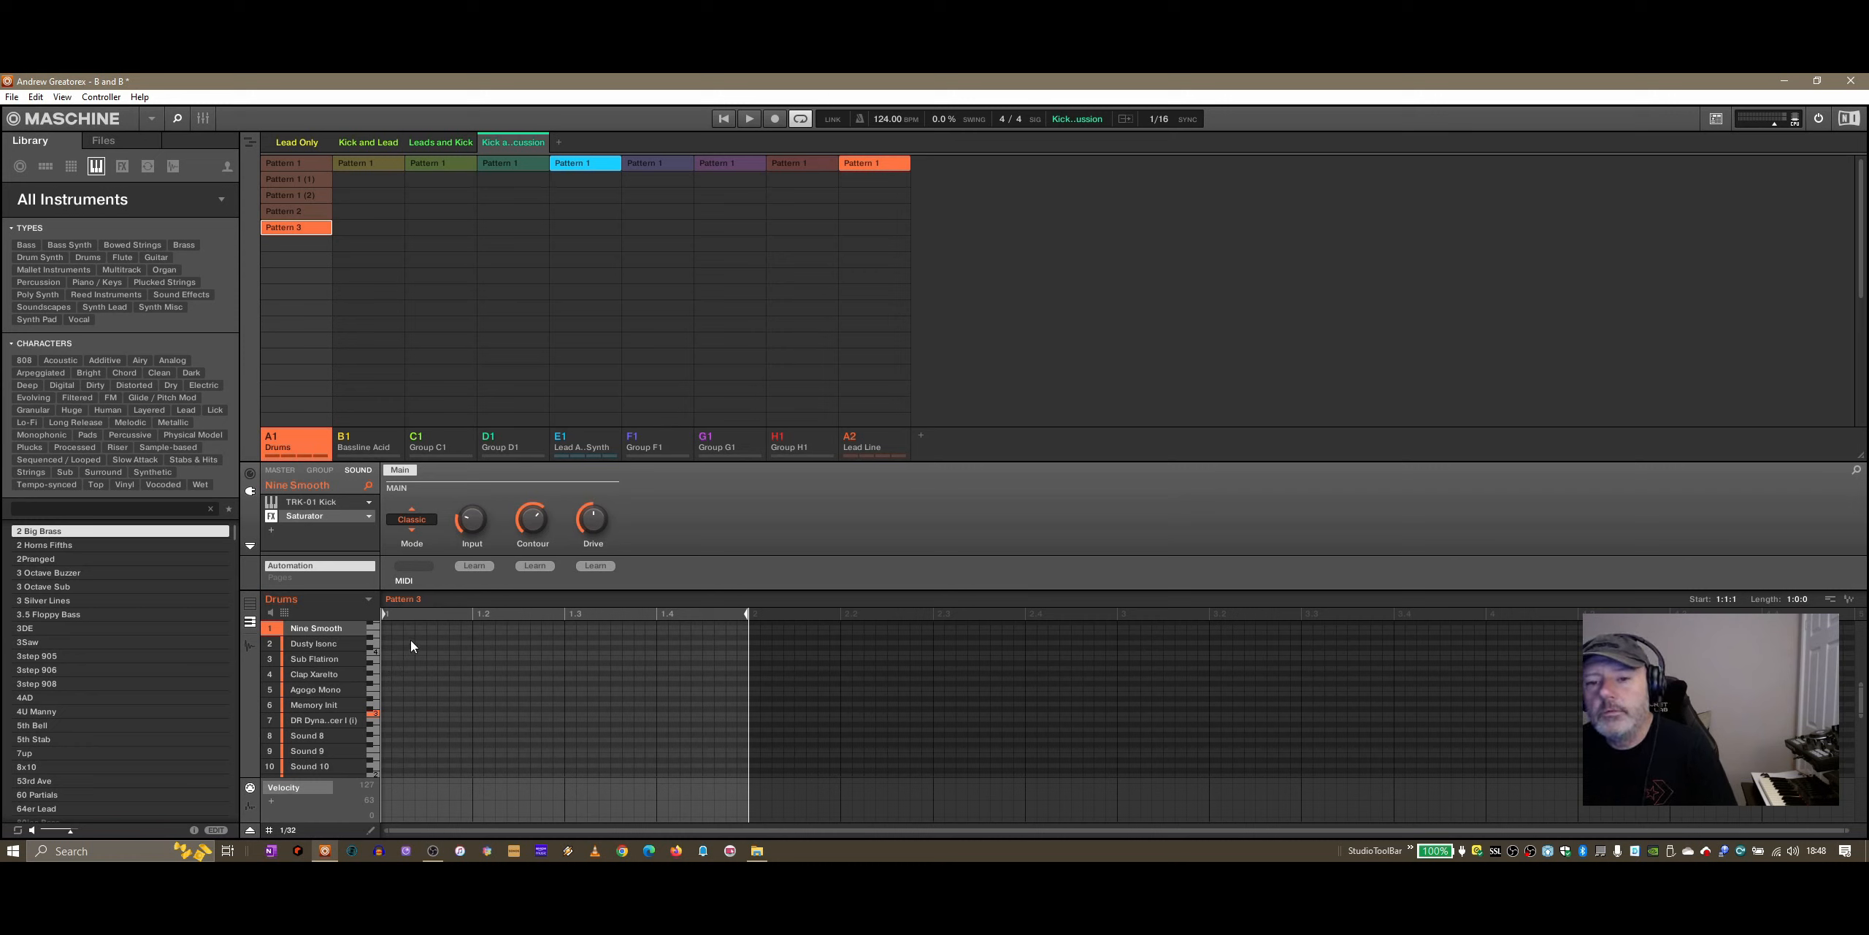
right_click(310, 231)
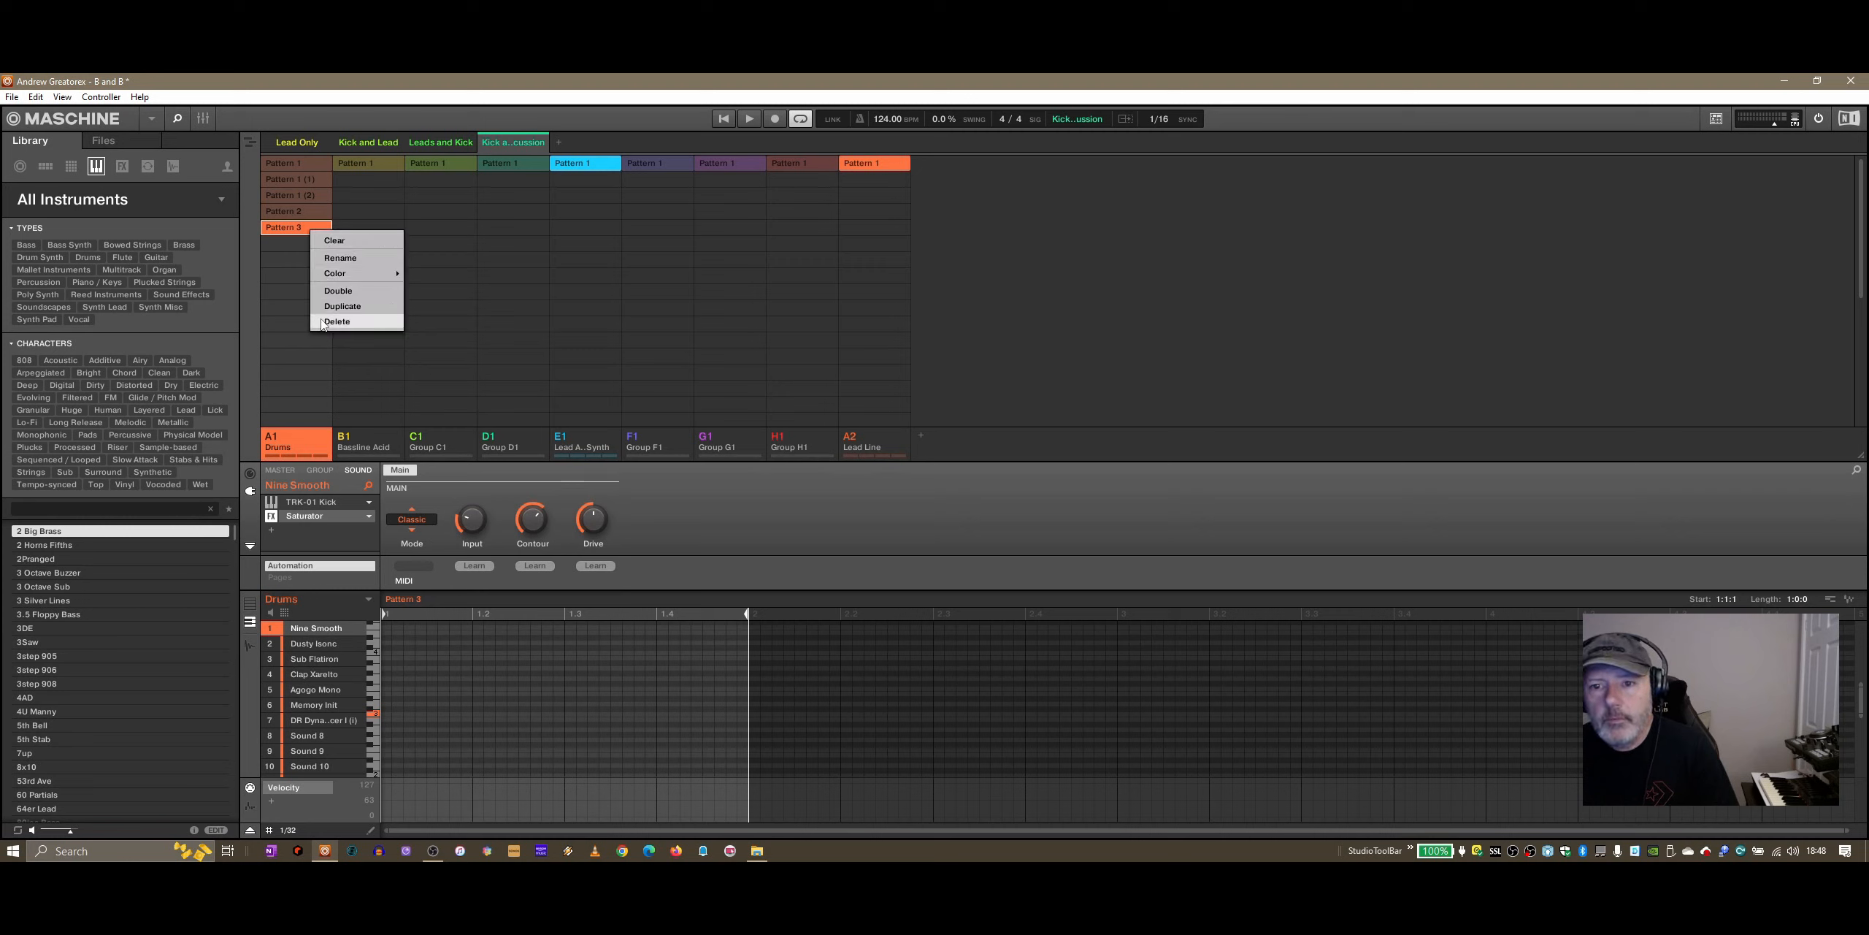
click(343, 322)
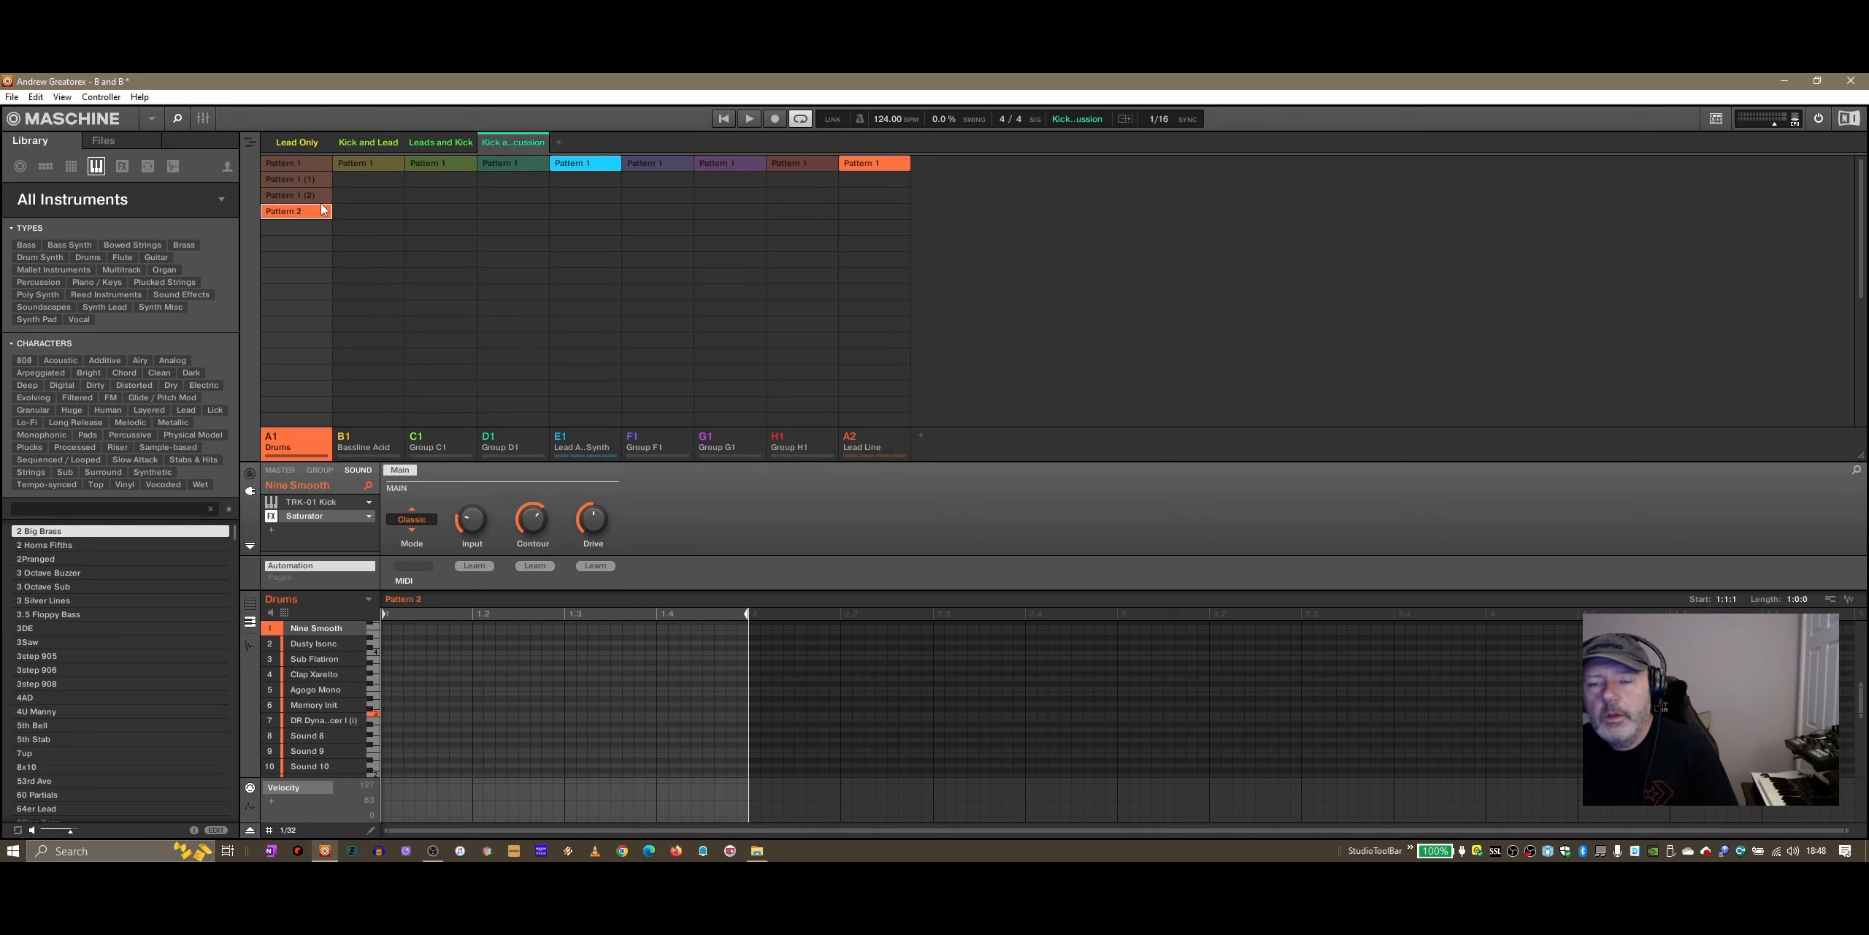
Step: Select the Lead Only scene and switch from the Ideas view to the Song view
click(301, 143)
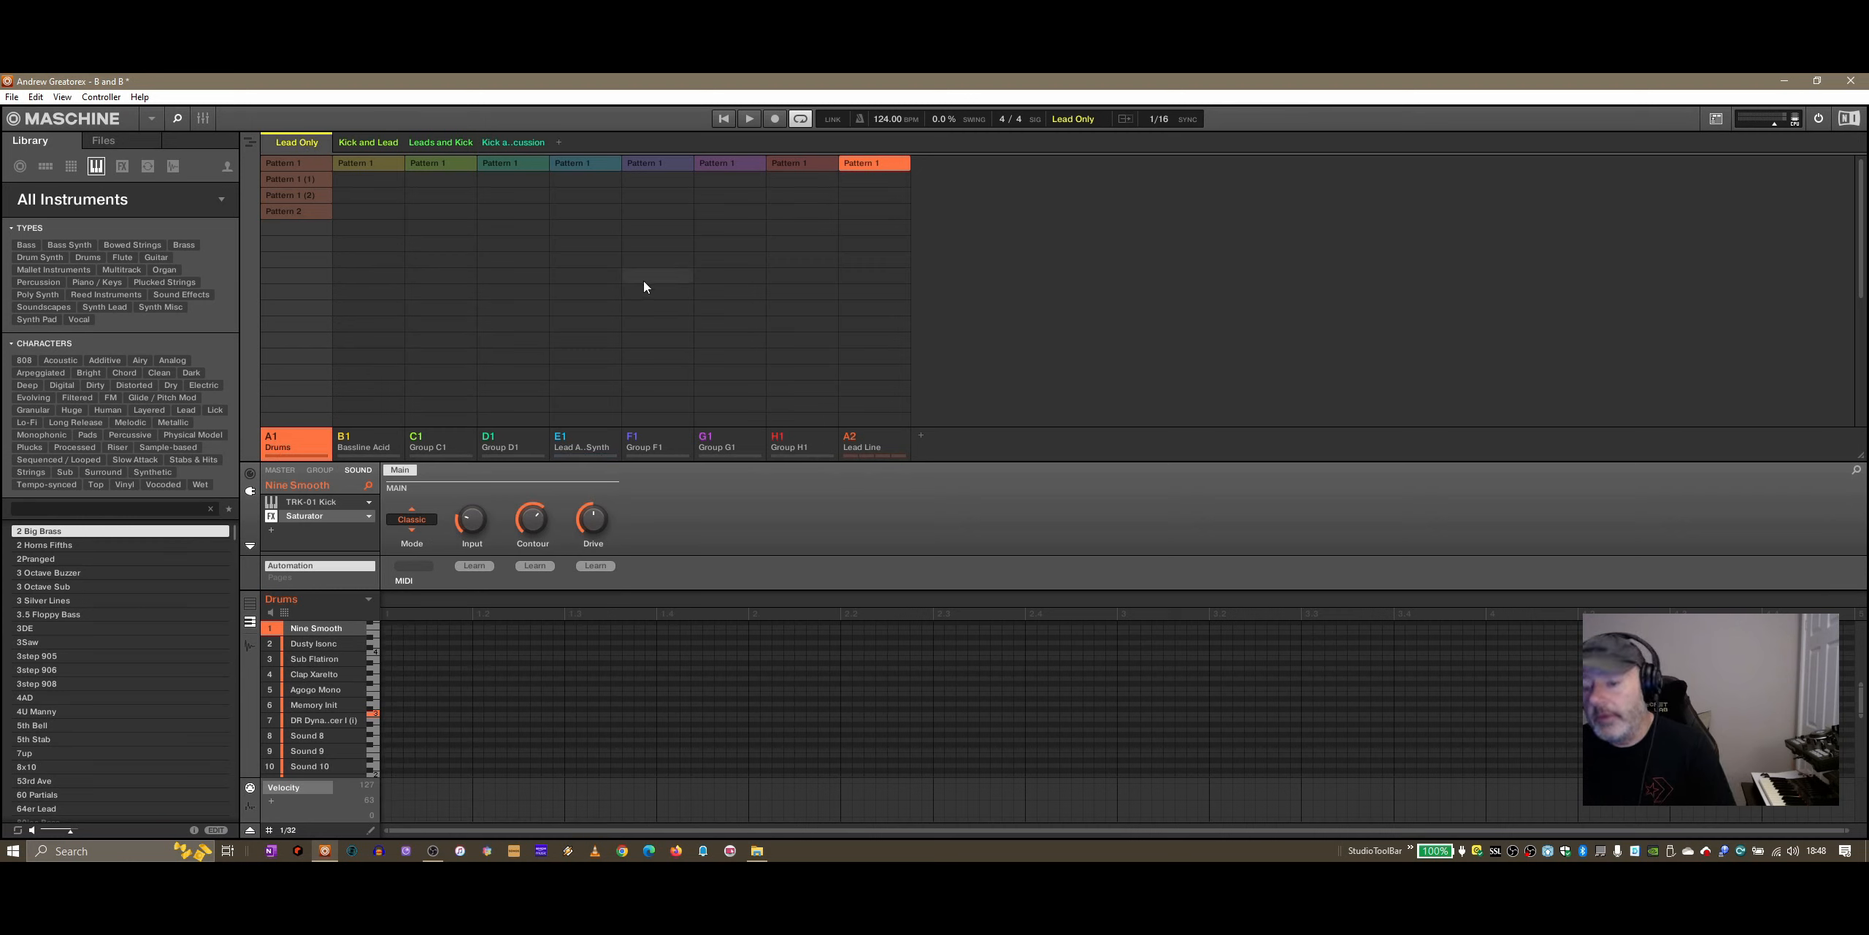
click(62, 97)
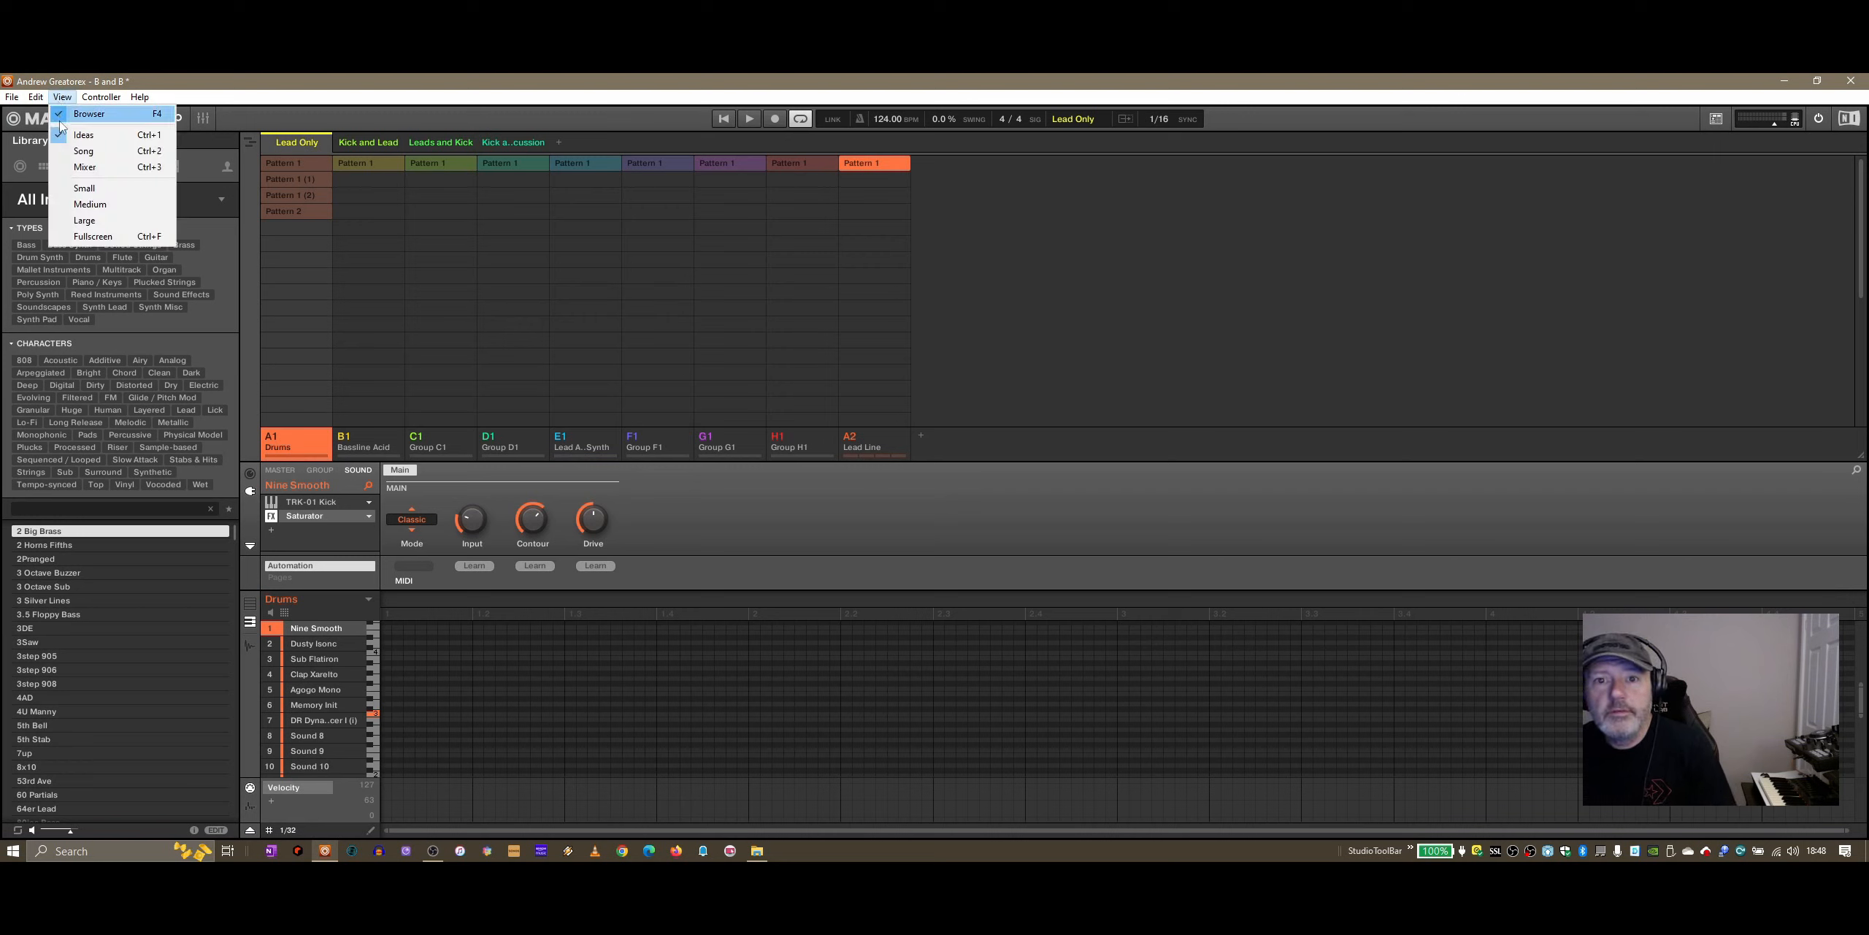
click(1037, 201)
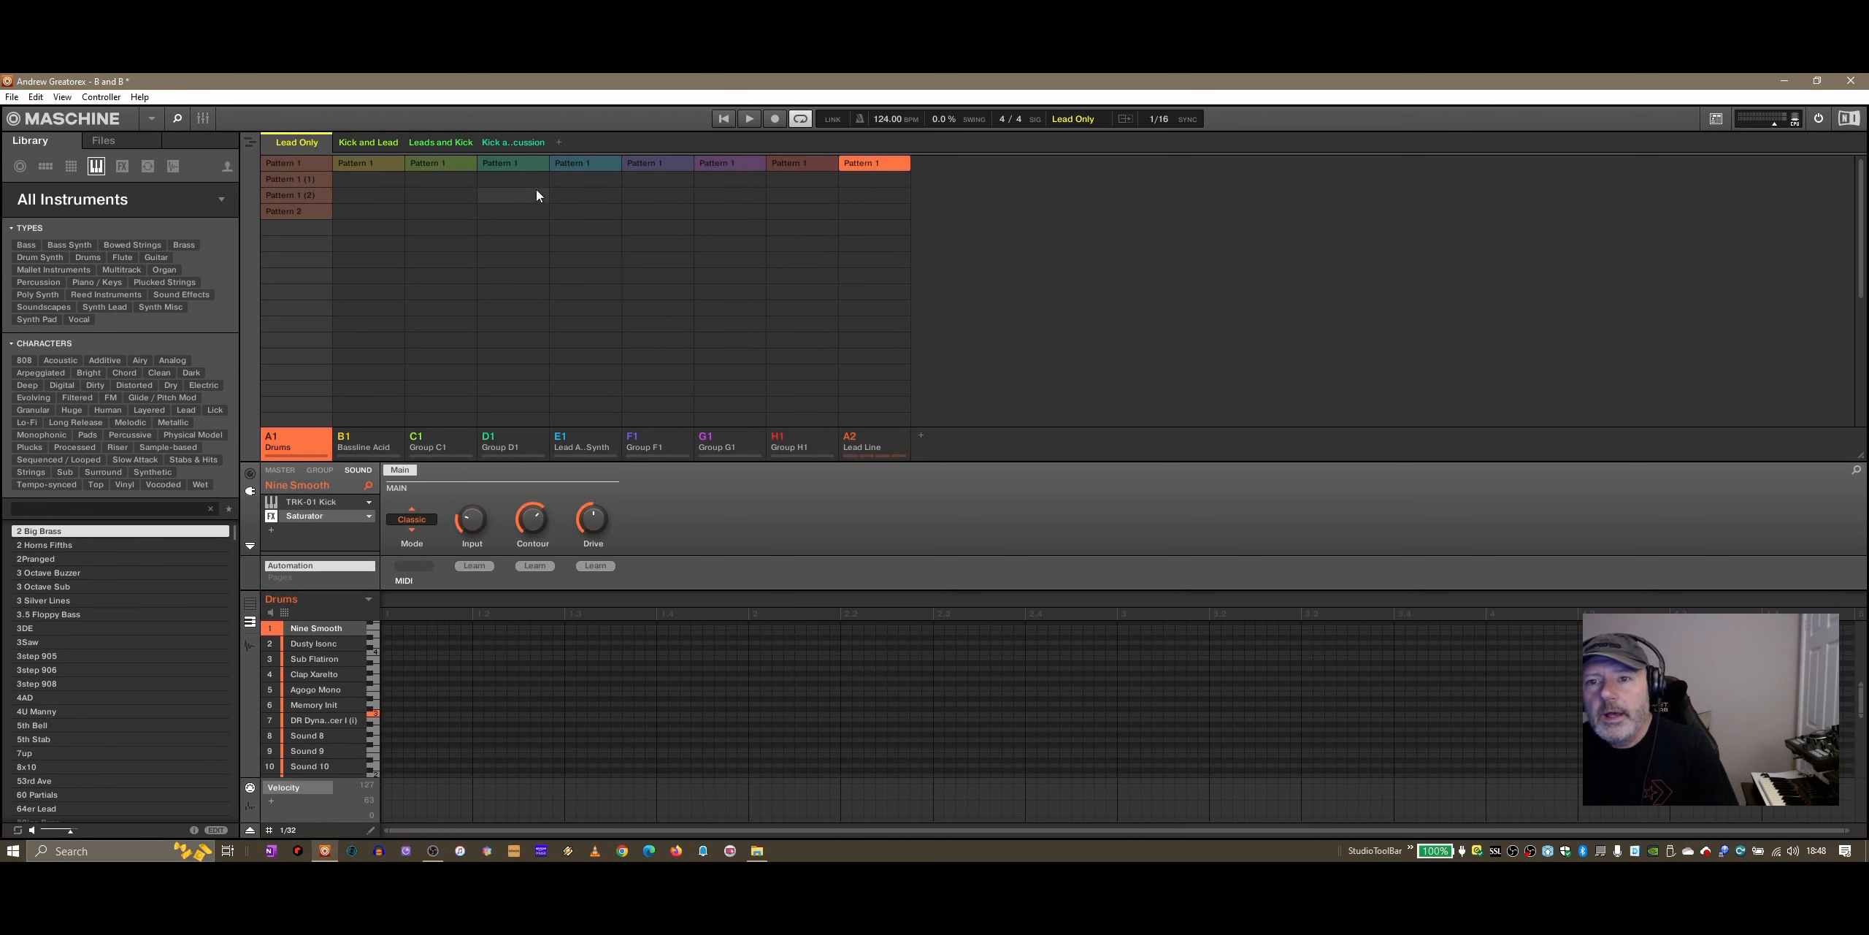
key(ctrl+i)
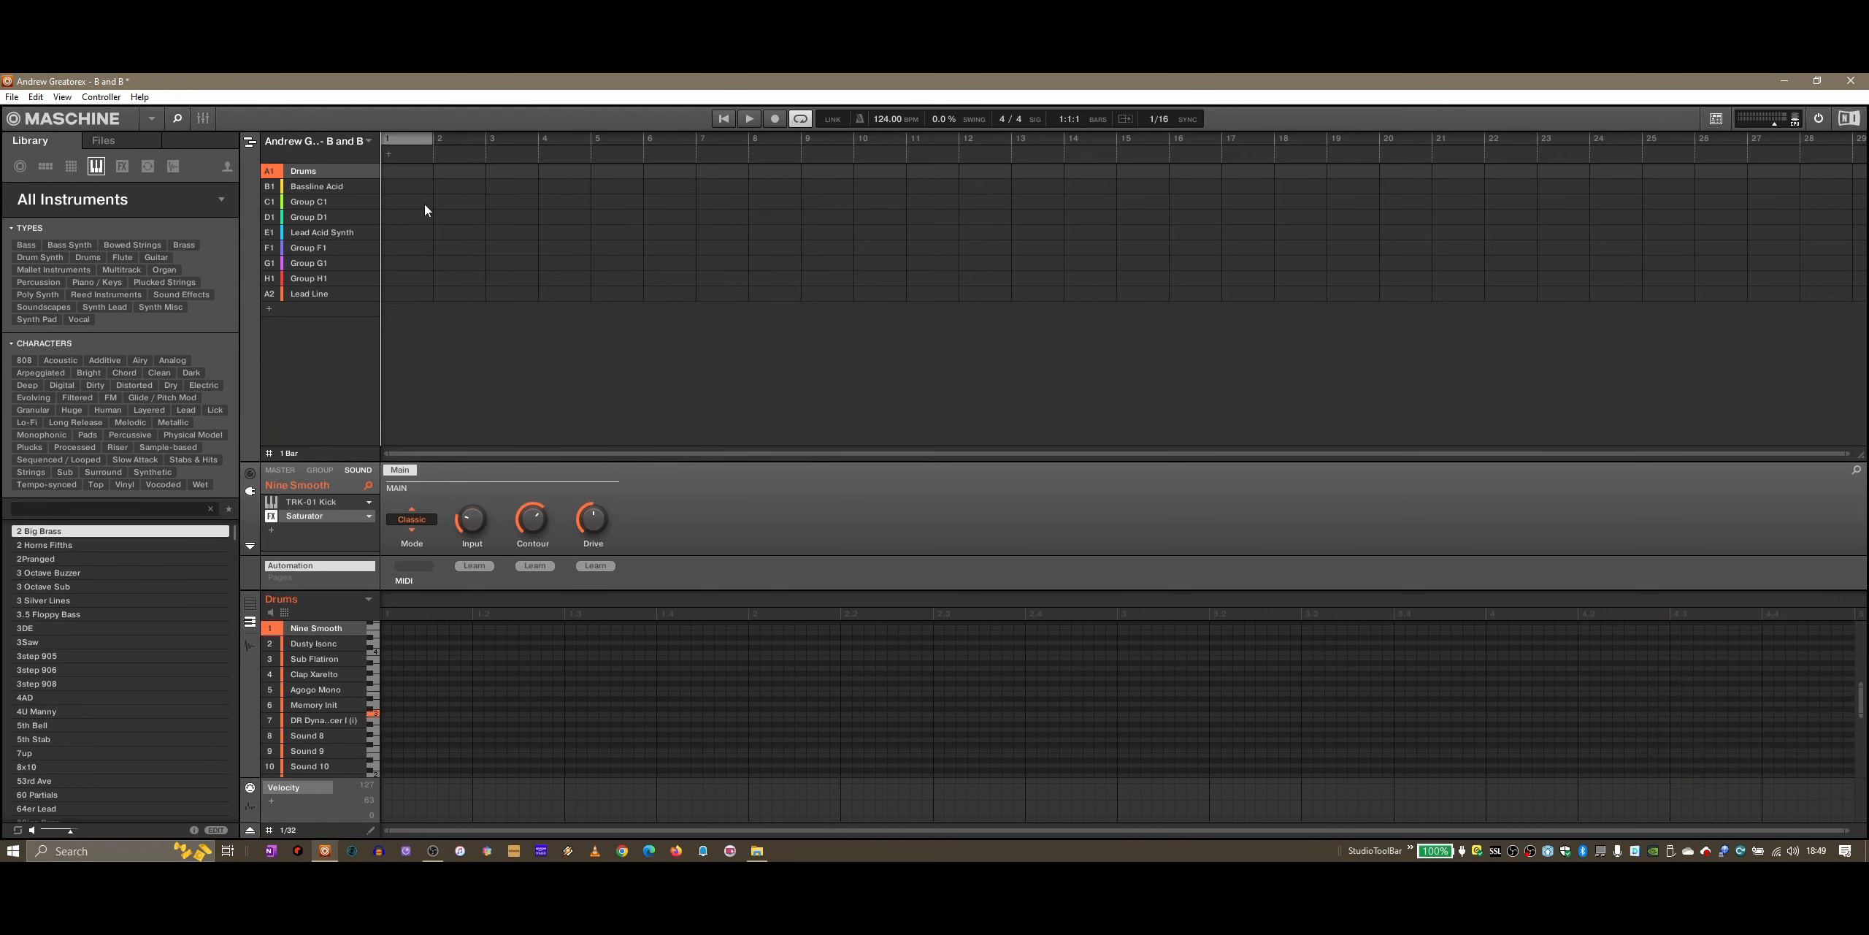
Step: Insert the Lead Only scene as the first section at bar 1 of the song timeline and play it briefly
right_click(418, 155)
mouse_move(442, 182)
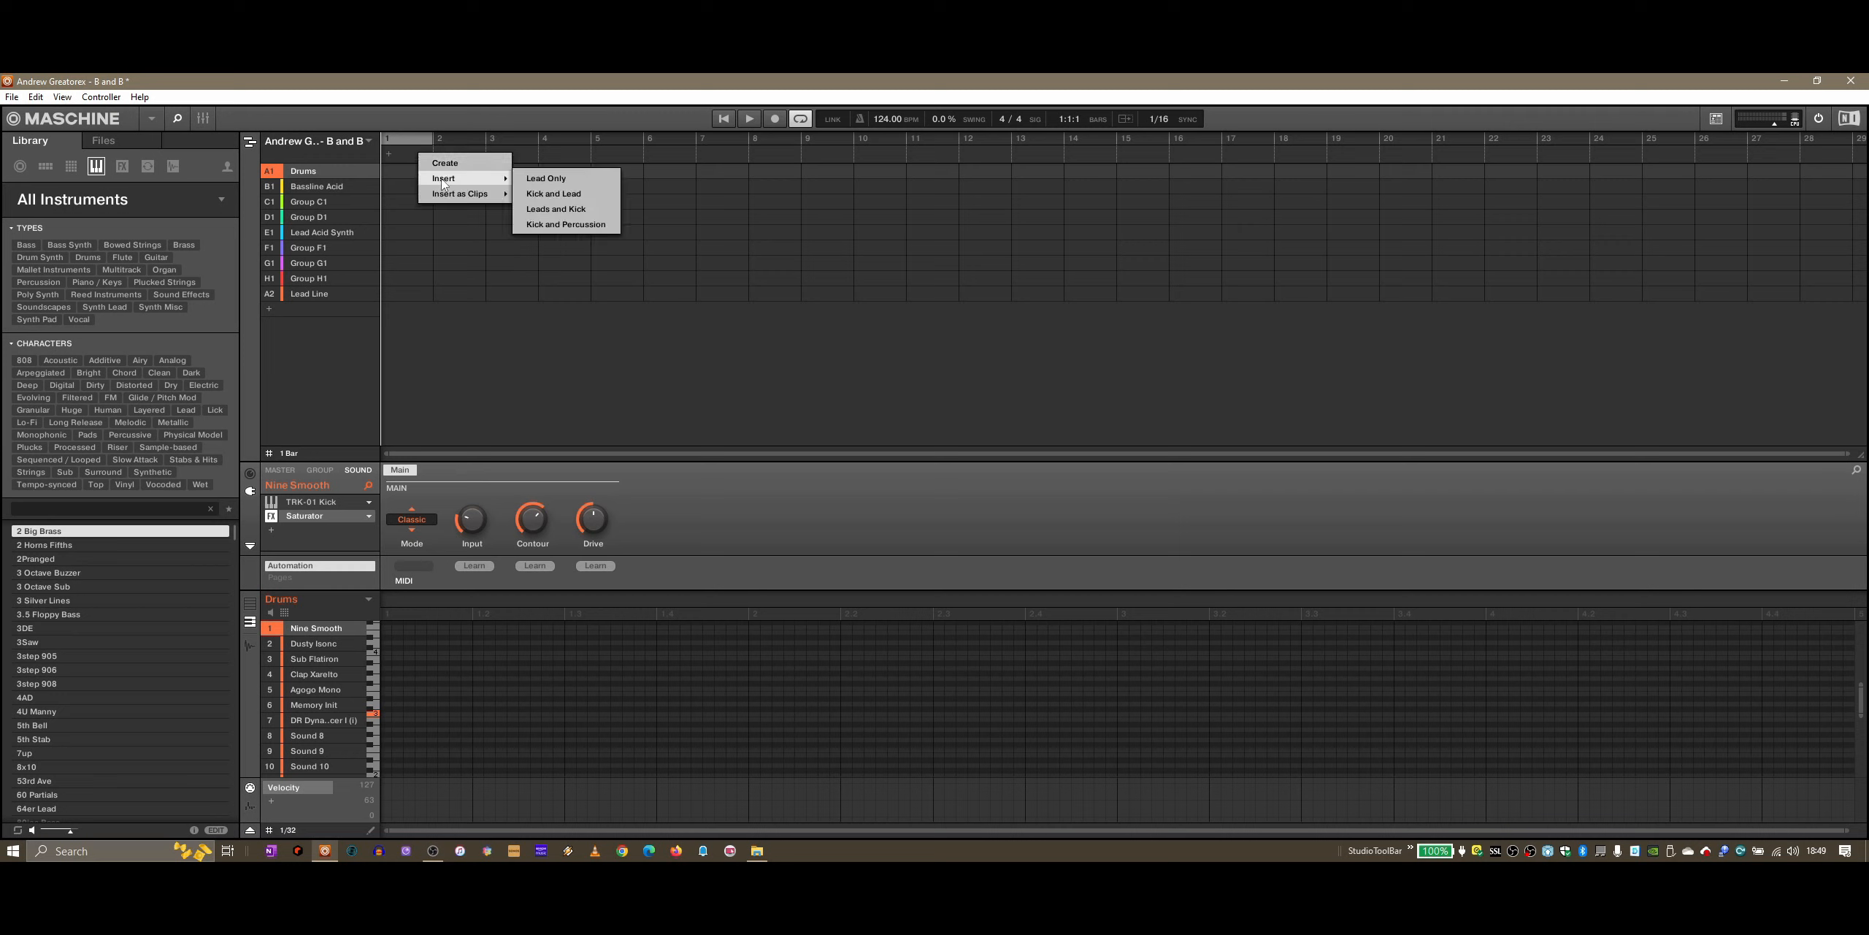
click(577, 179)
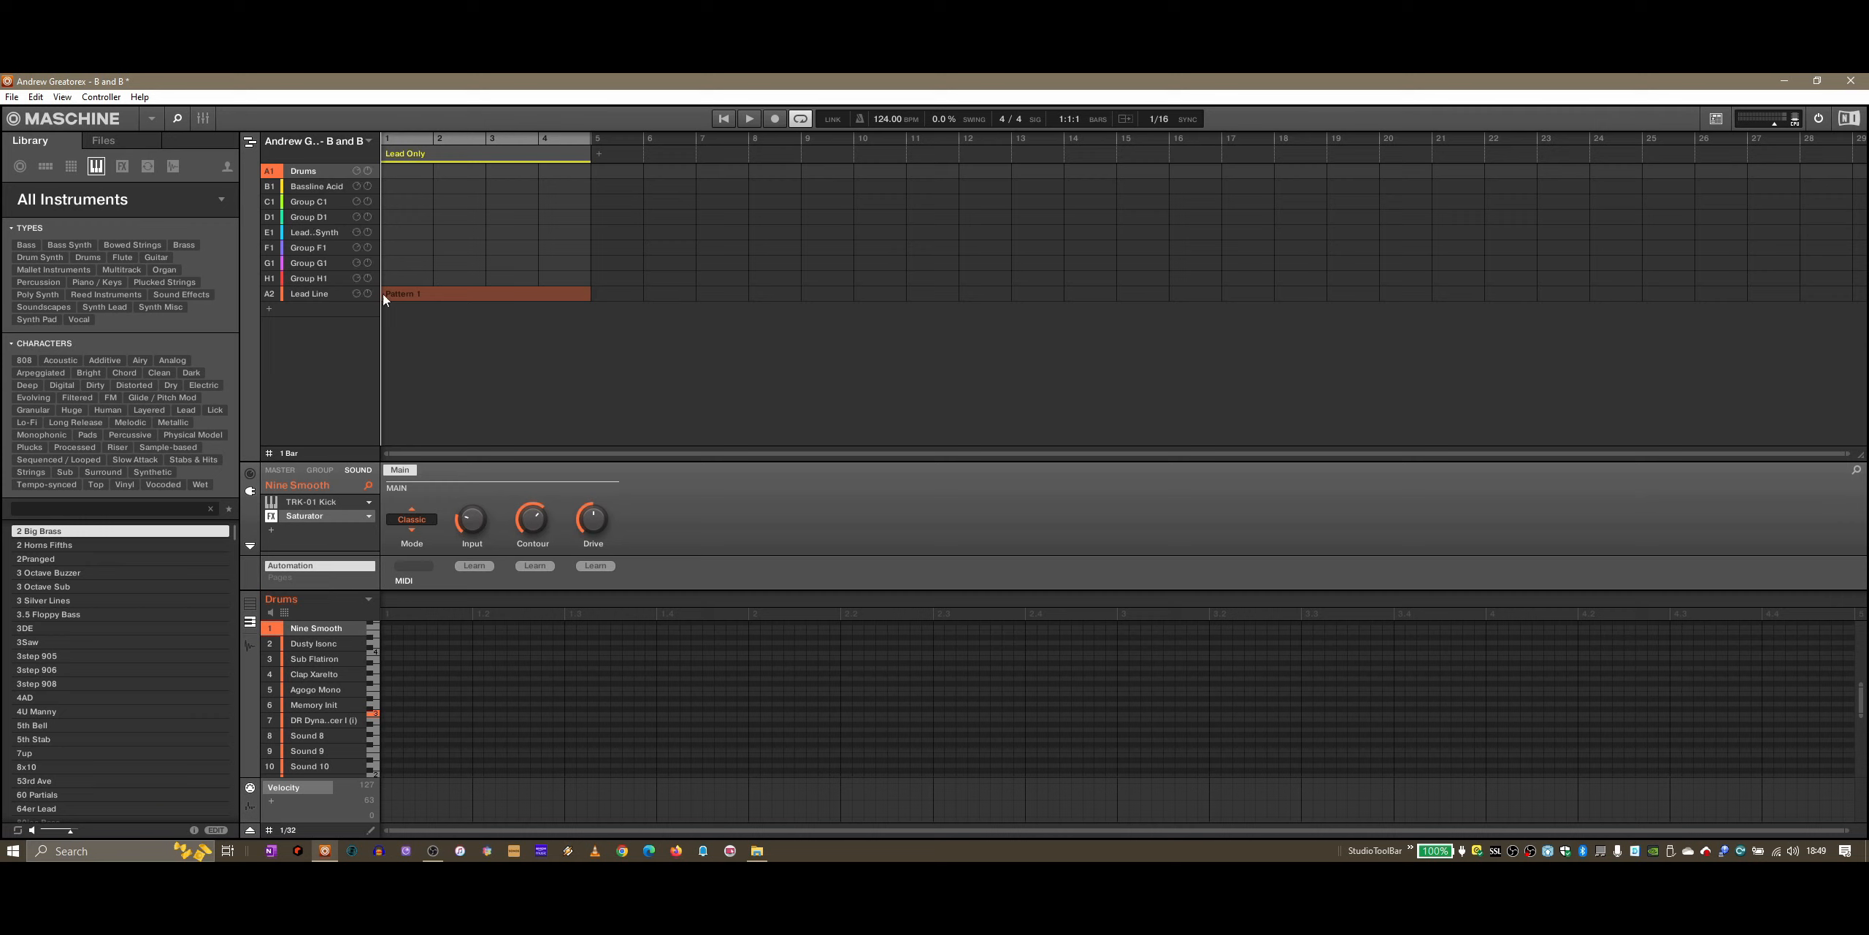
click(750, 121)
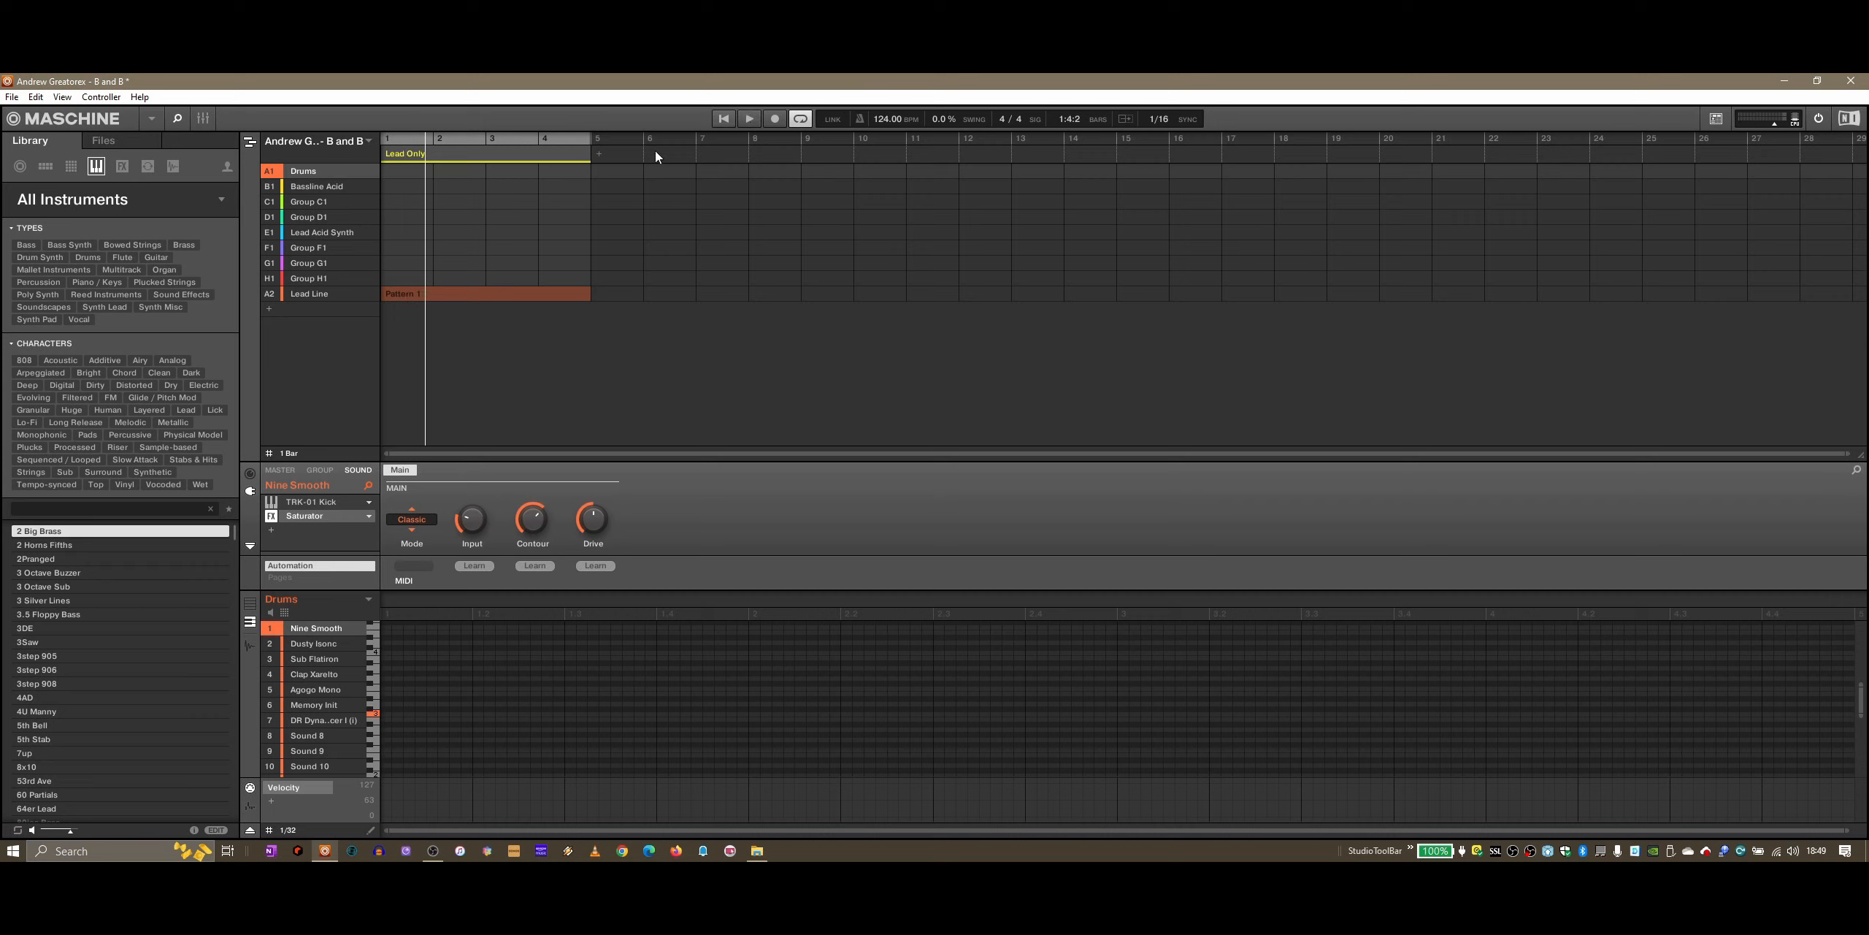
Step: Insert the Kick and Lead scene at bar 5 and the Leads and Kick scene at bar 9 of the timeline
right_click(624, 157)
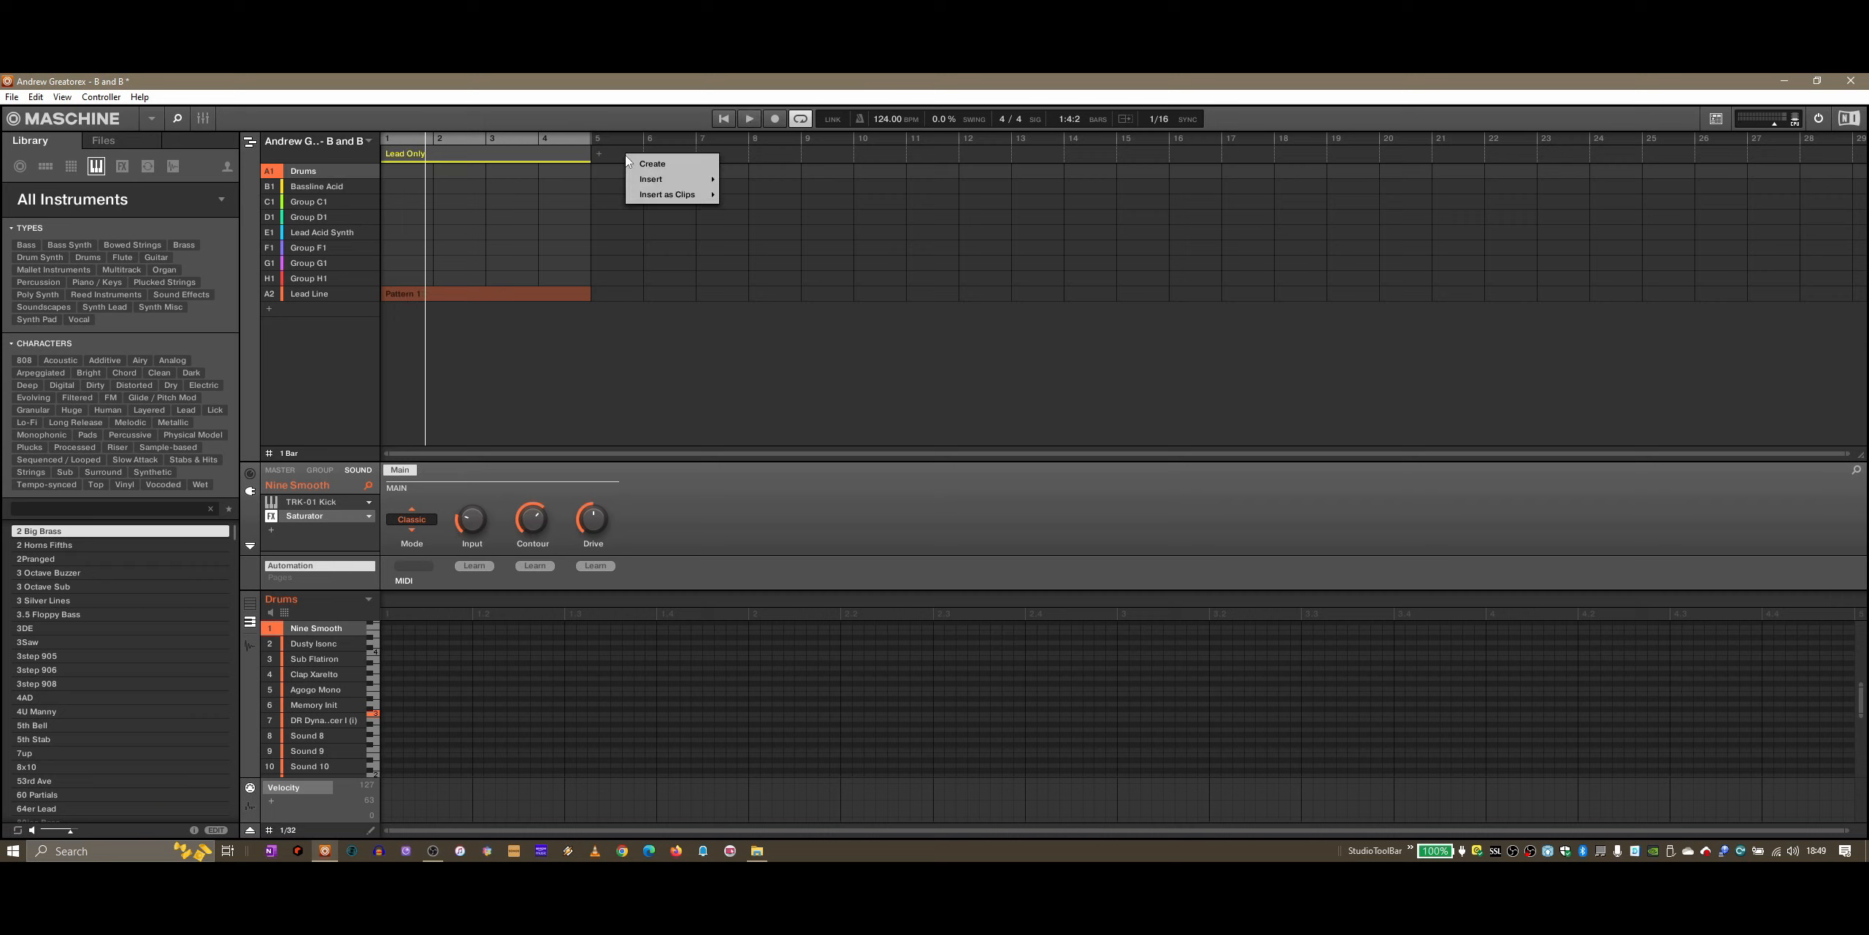
mouse_move(664, 182)
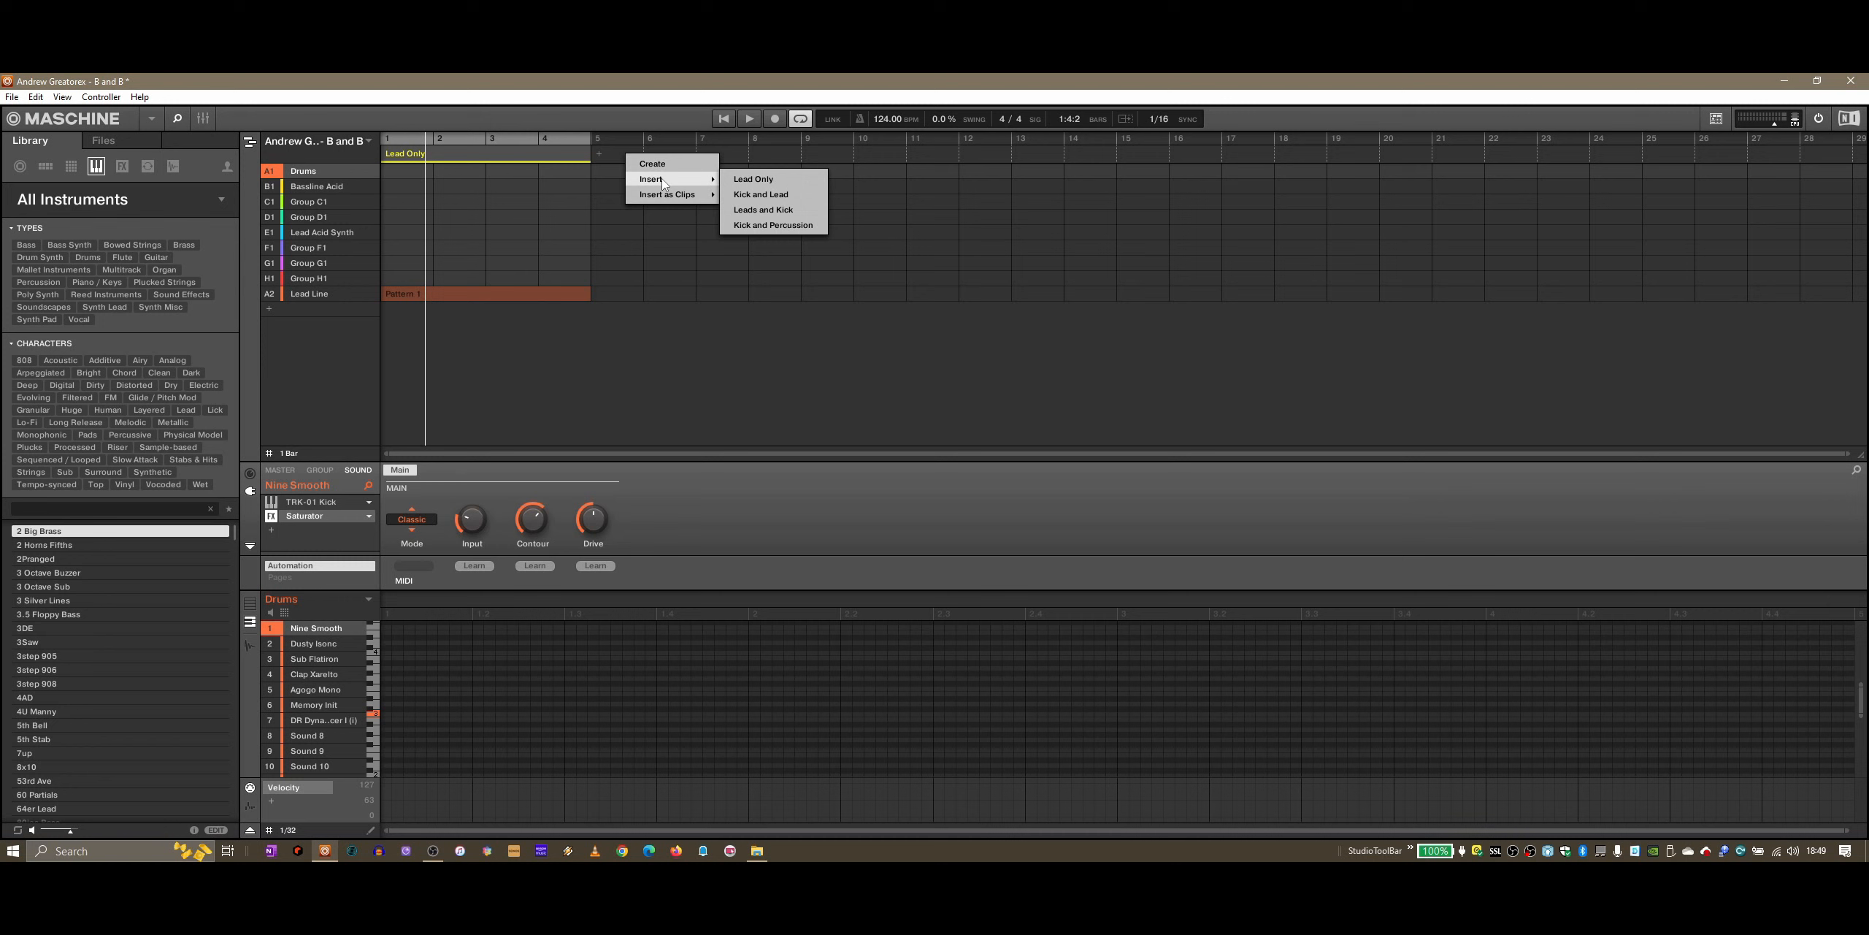
click(752, 195)
right_click(840, 156)
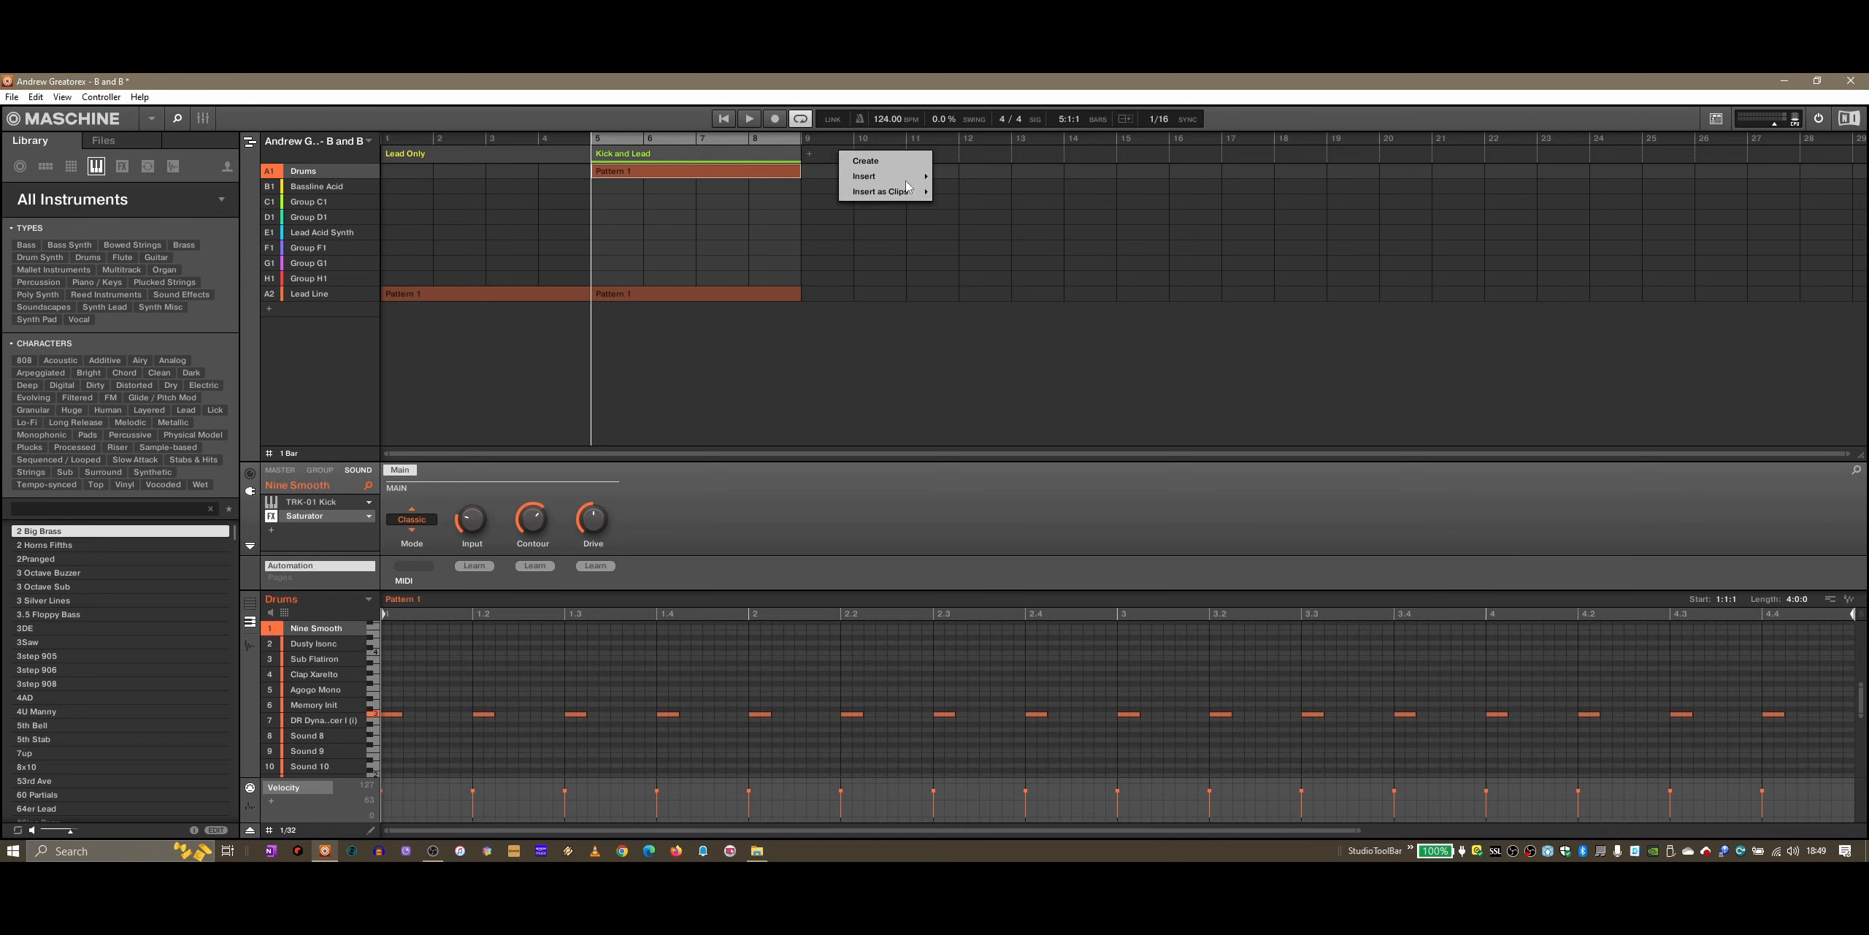
mouse_move(876, 176)
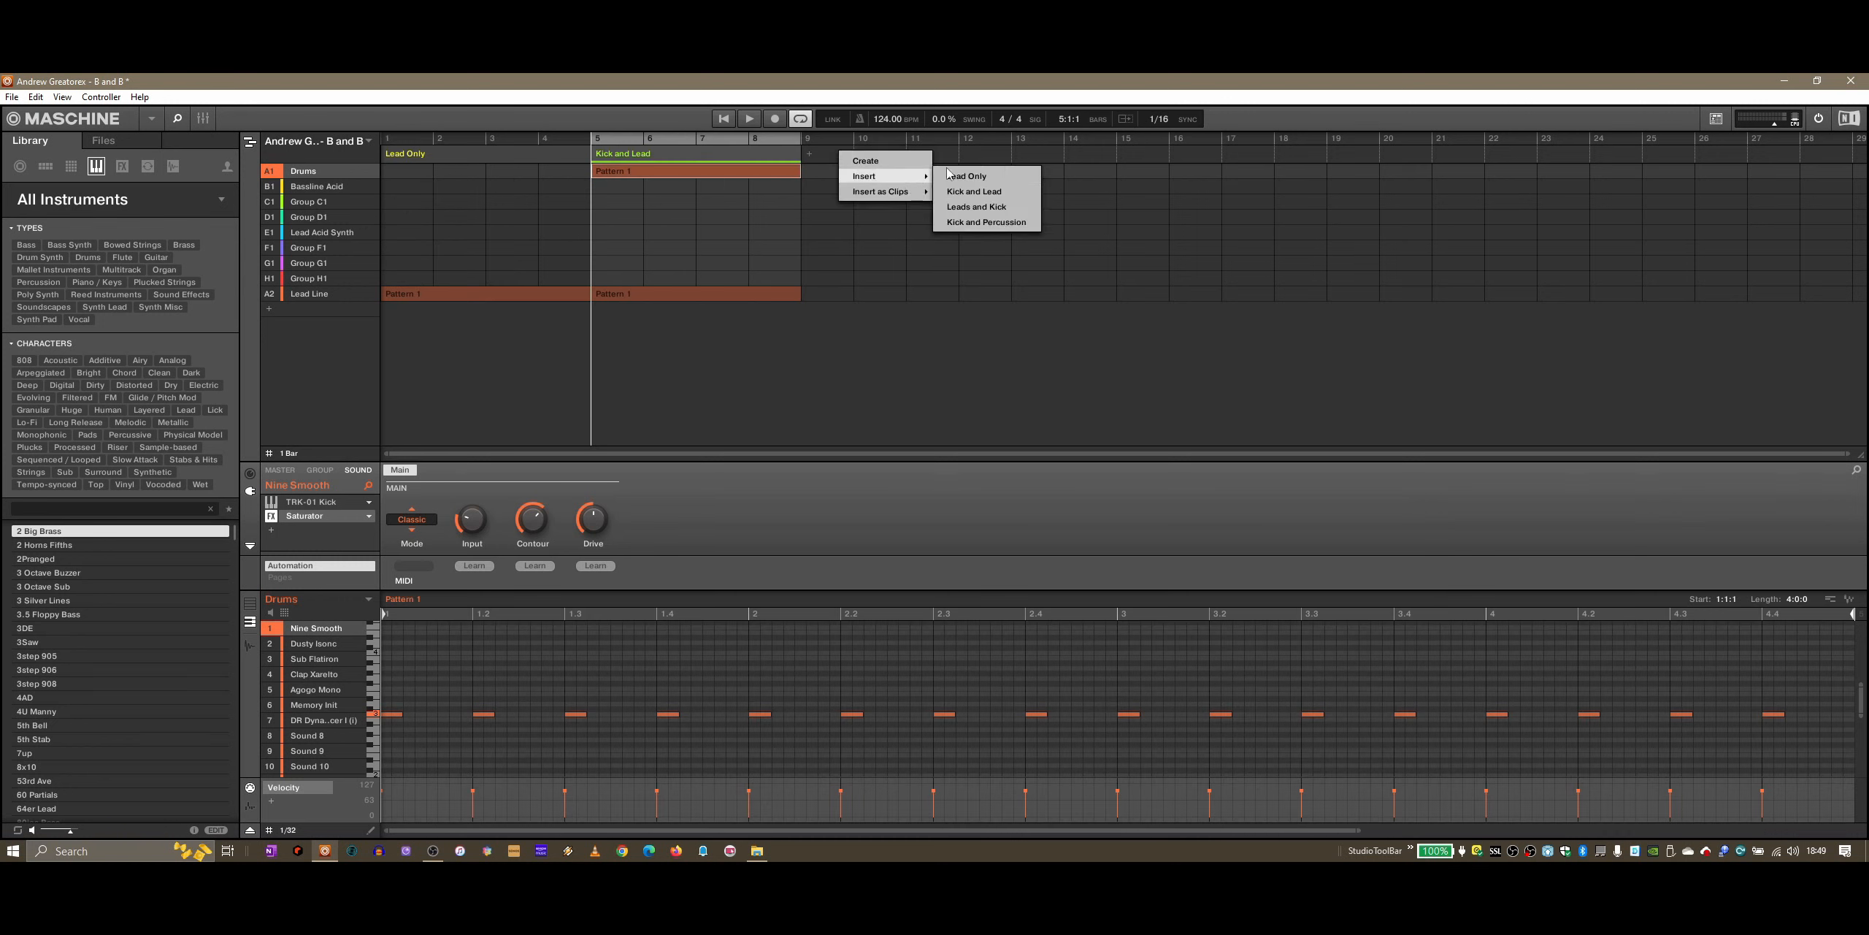
click(978, 207)
Step: Insert the Kick and Percussion scene as the fourth section at bar 13 of the timeline
right_click(1046, 155)
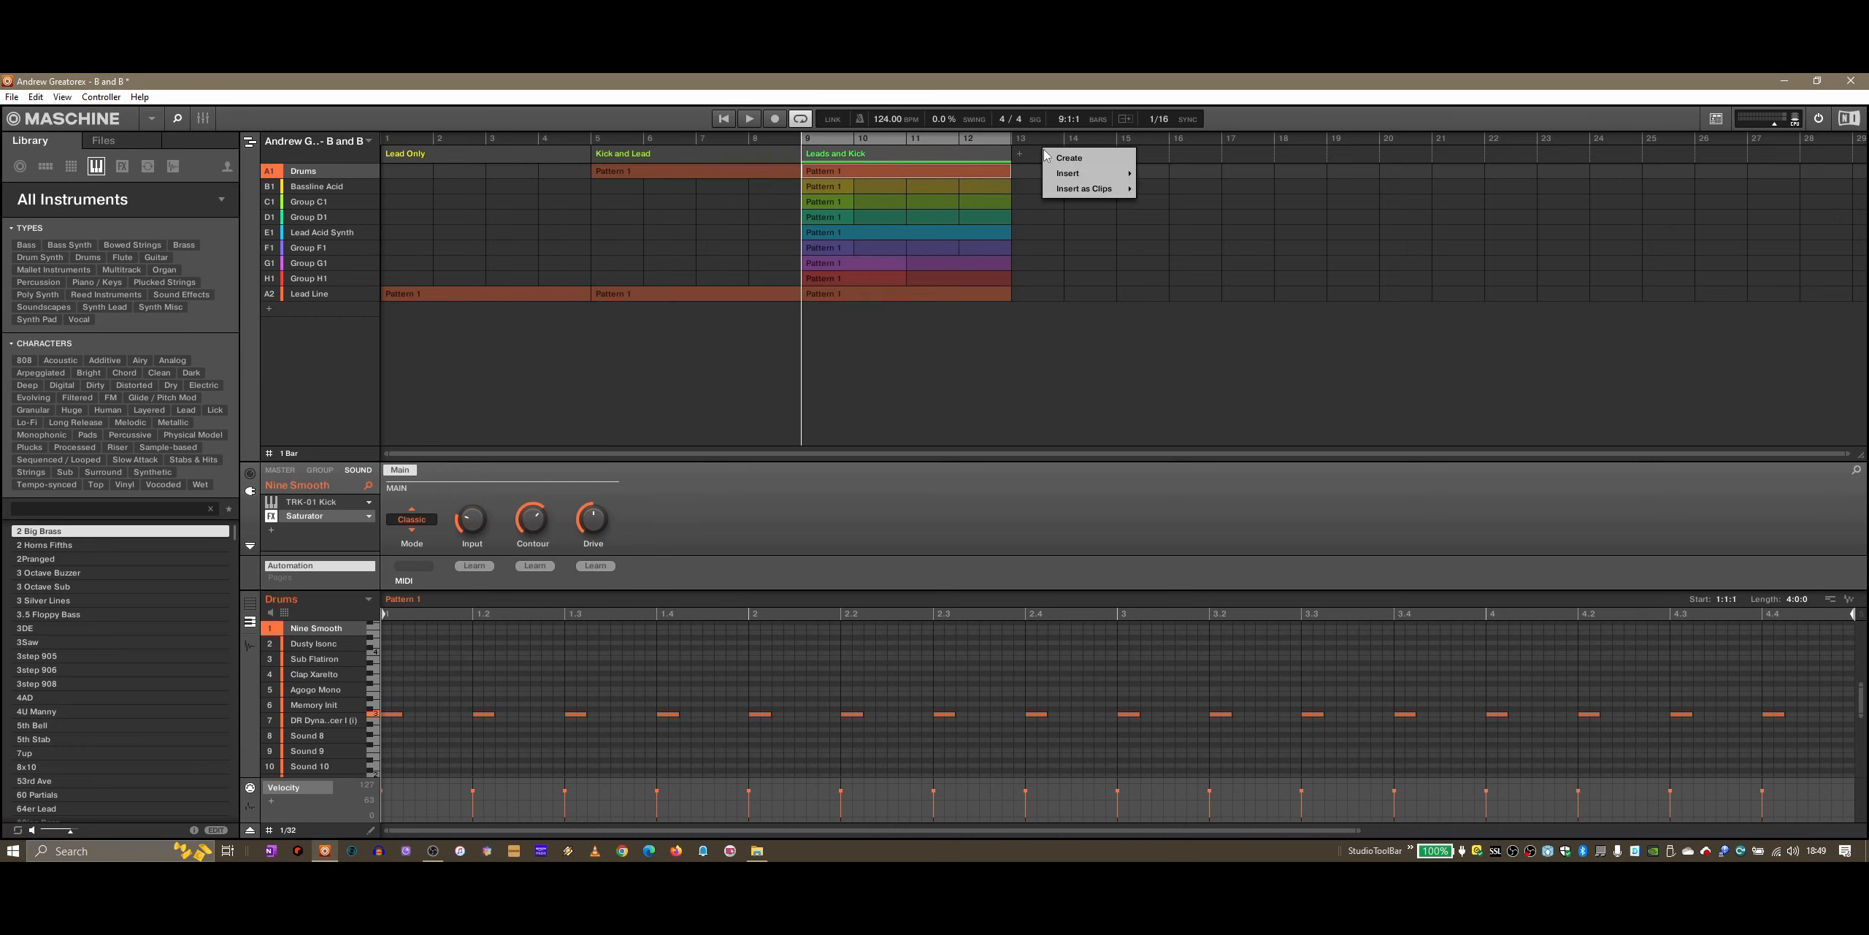
mouse_move(1073, 186)
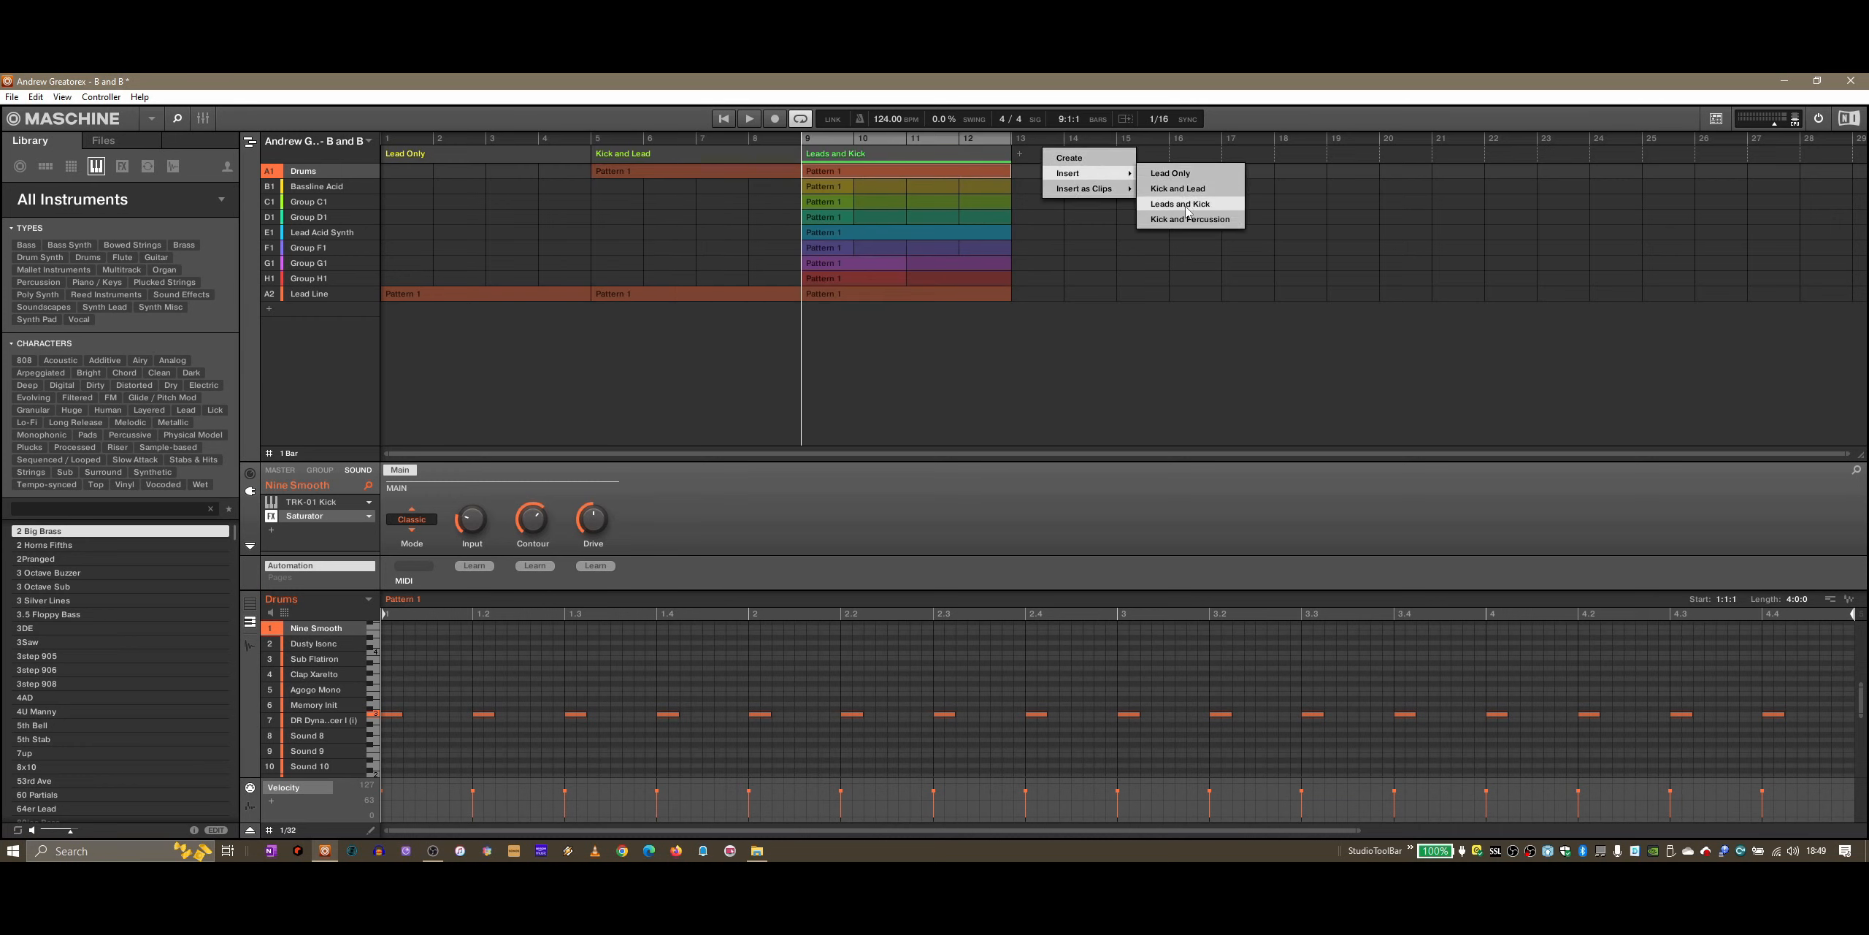
click(1182, 235)
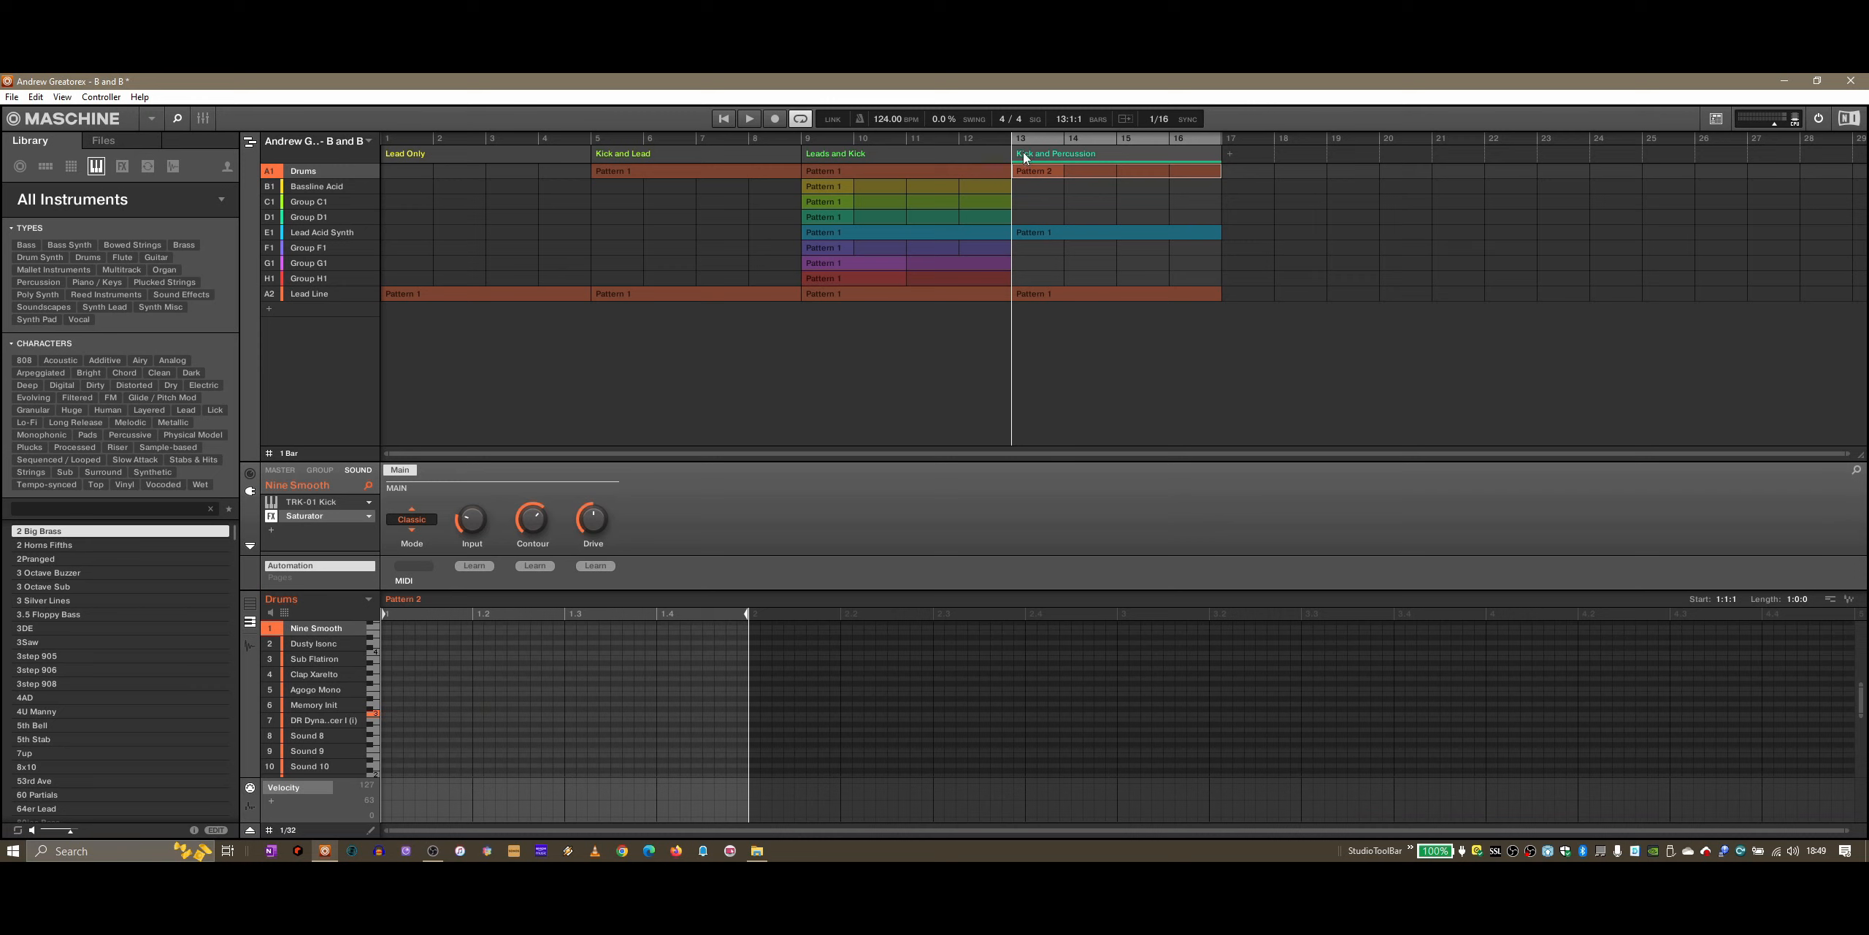
Step: Play the arrangement from bar 3 into Kick and Lead, and from bar 9 through Leads and Kick into Kick and Percussion
click(495, 137)
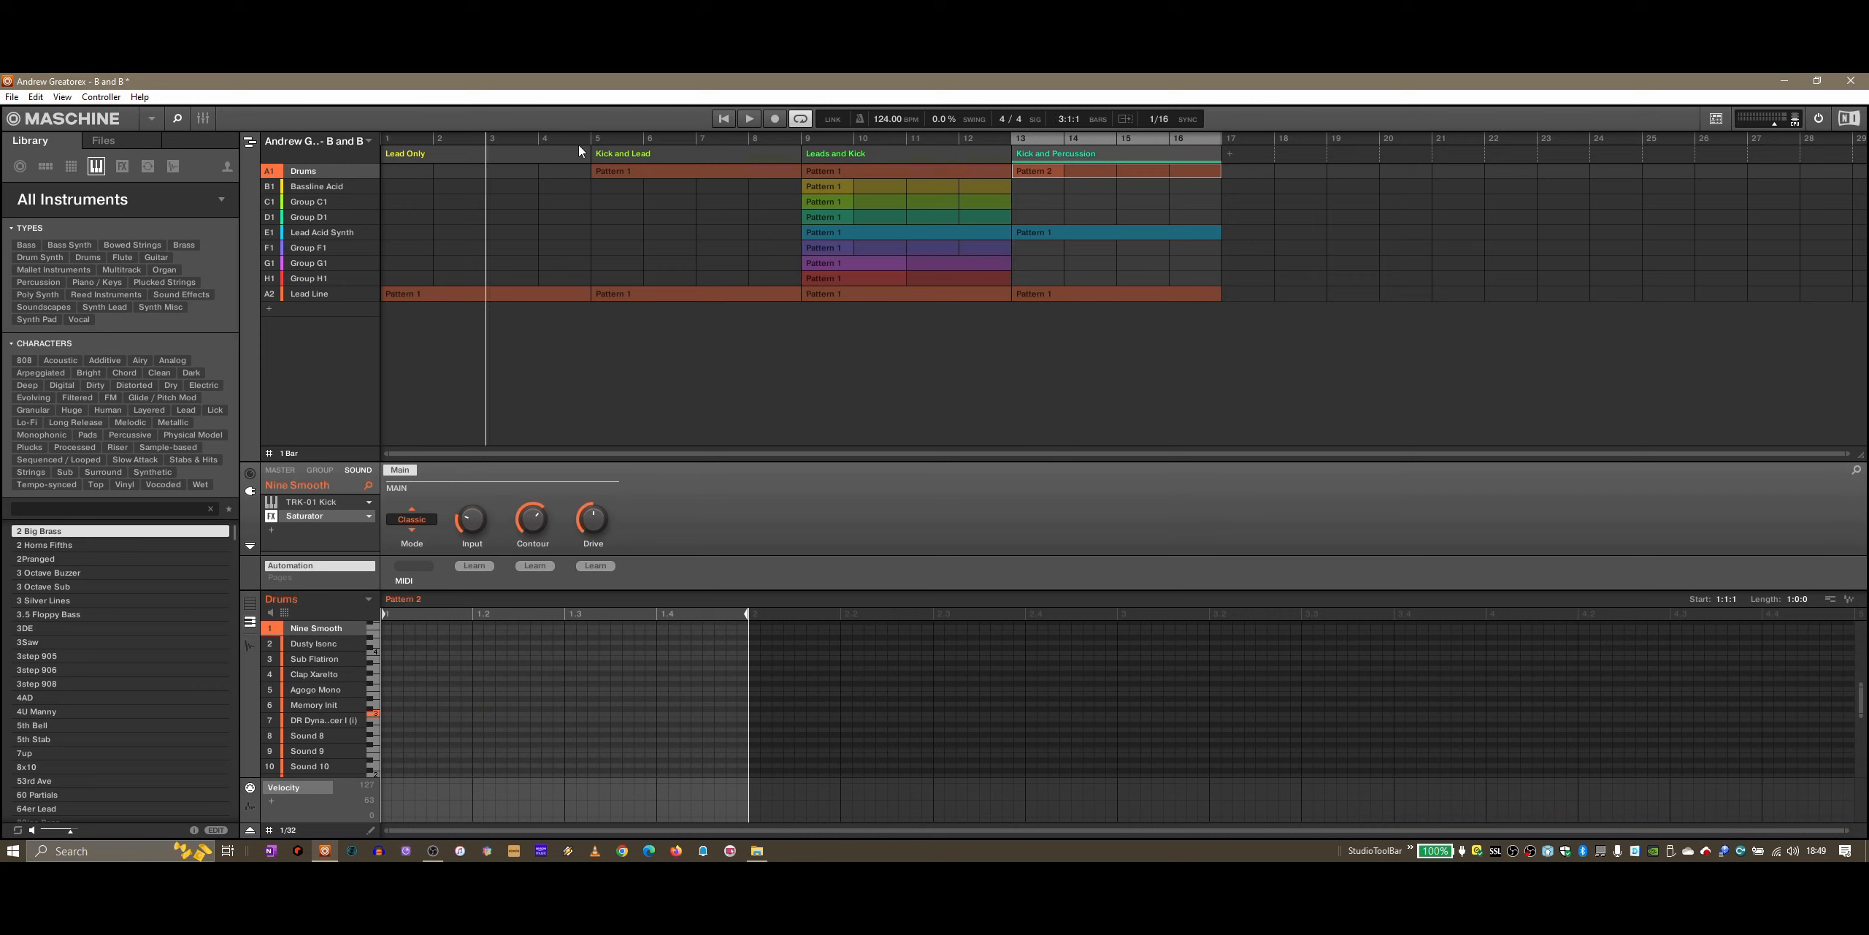
click(749, 122)
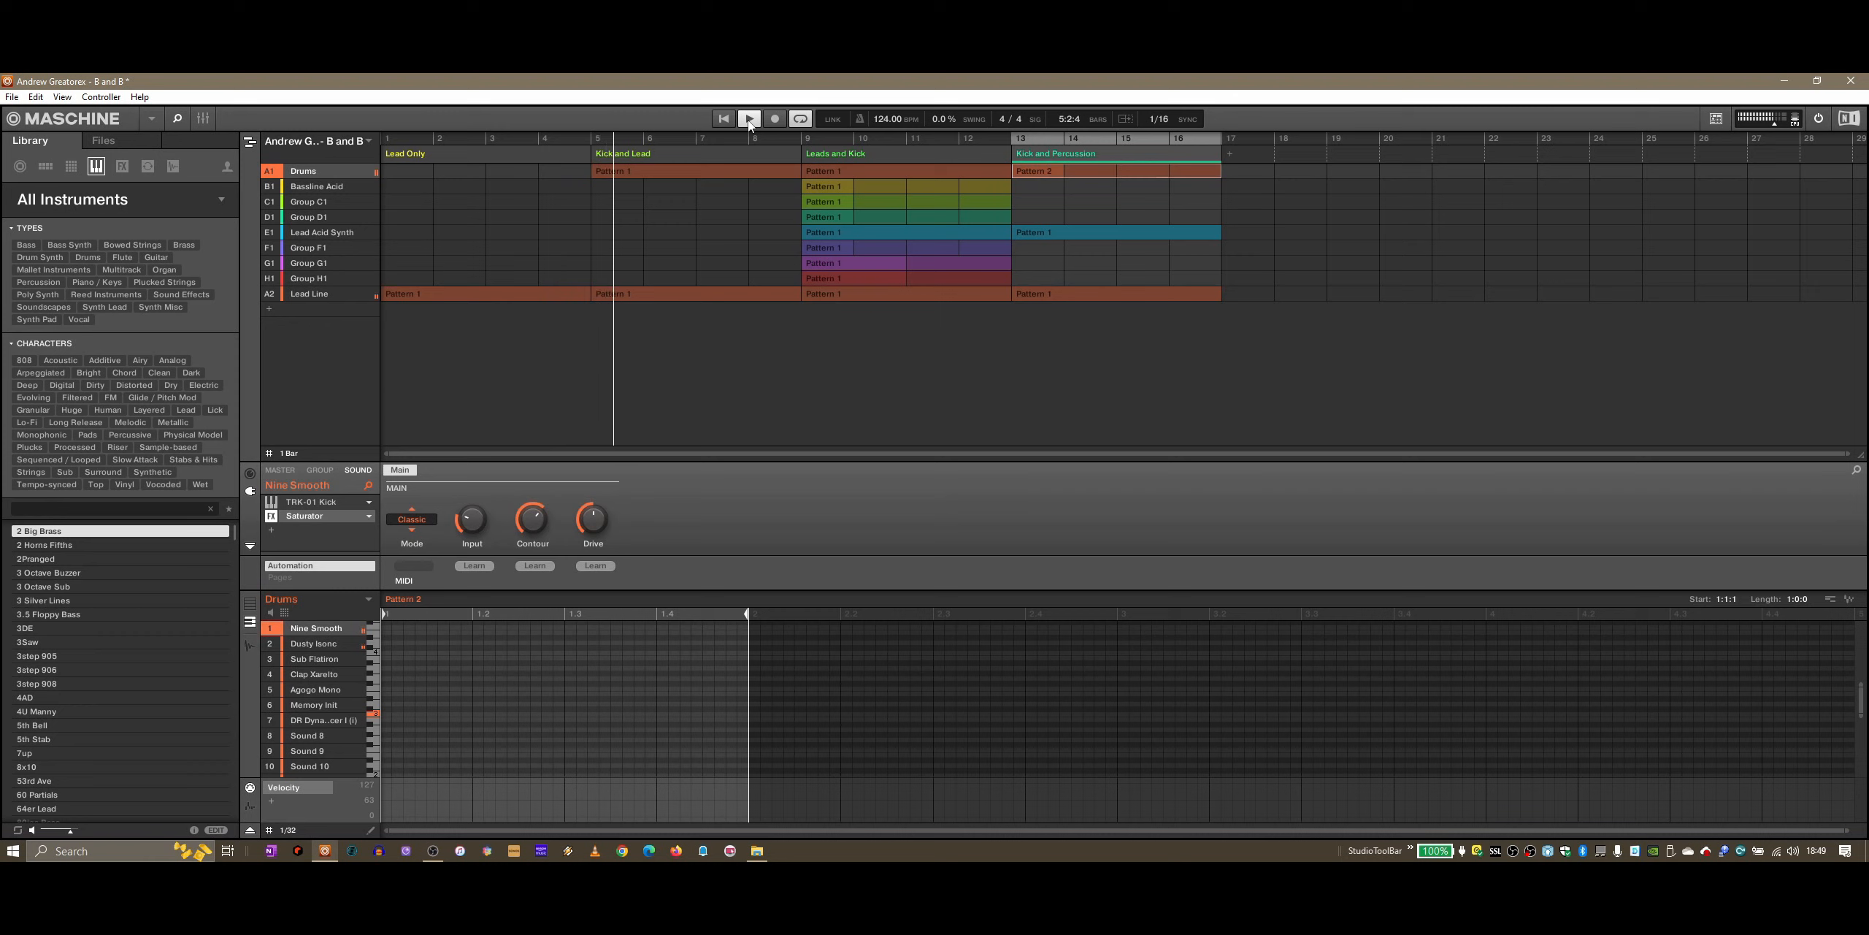
click(791, 137)
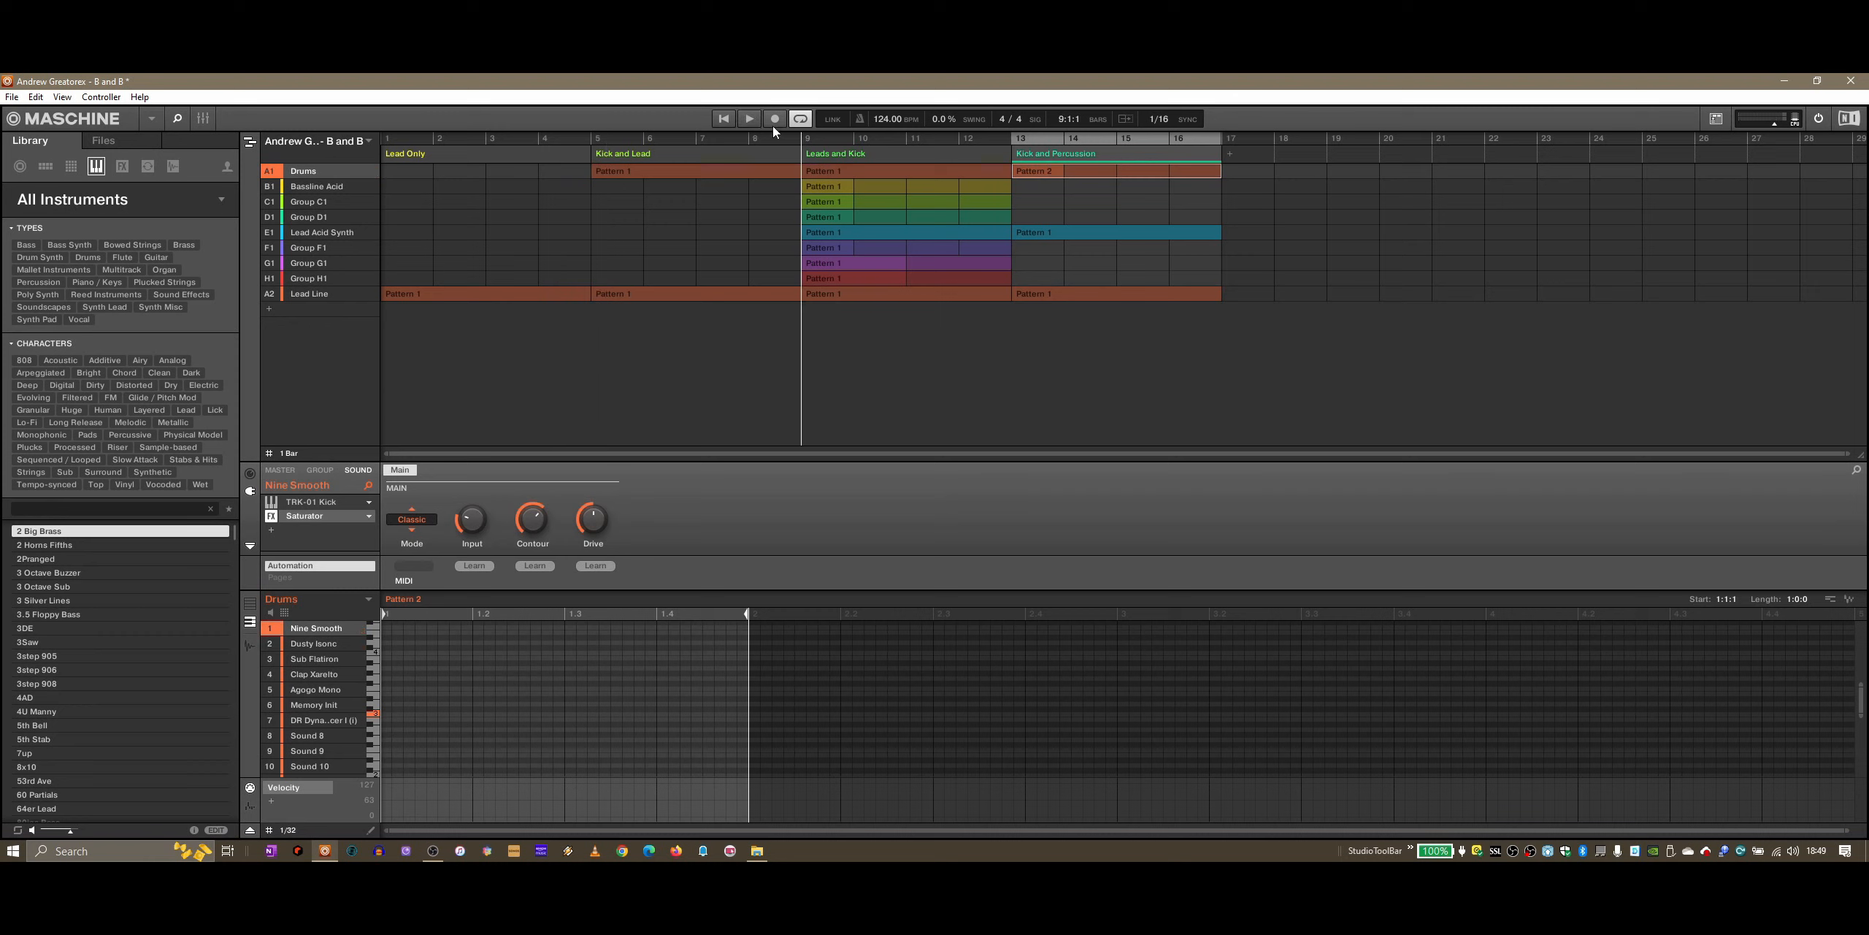
click(752, 118)
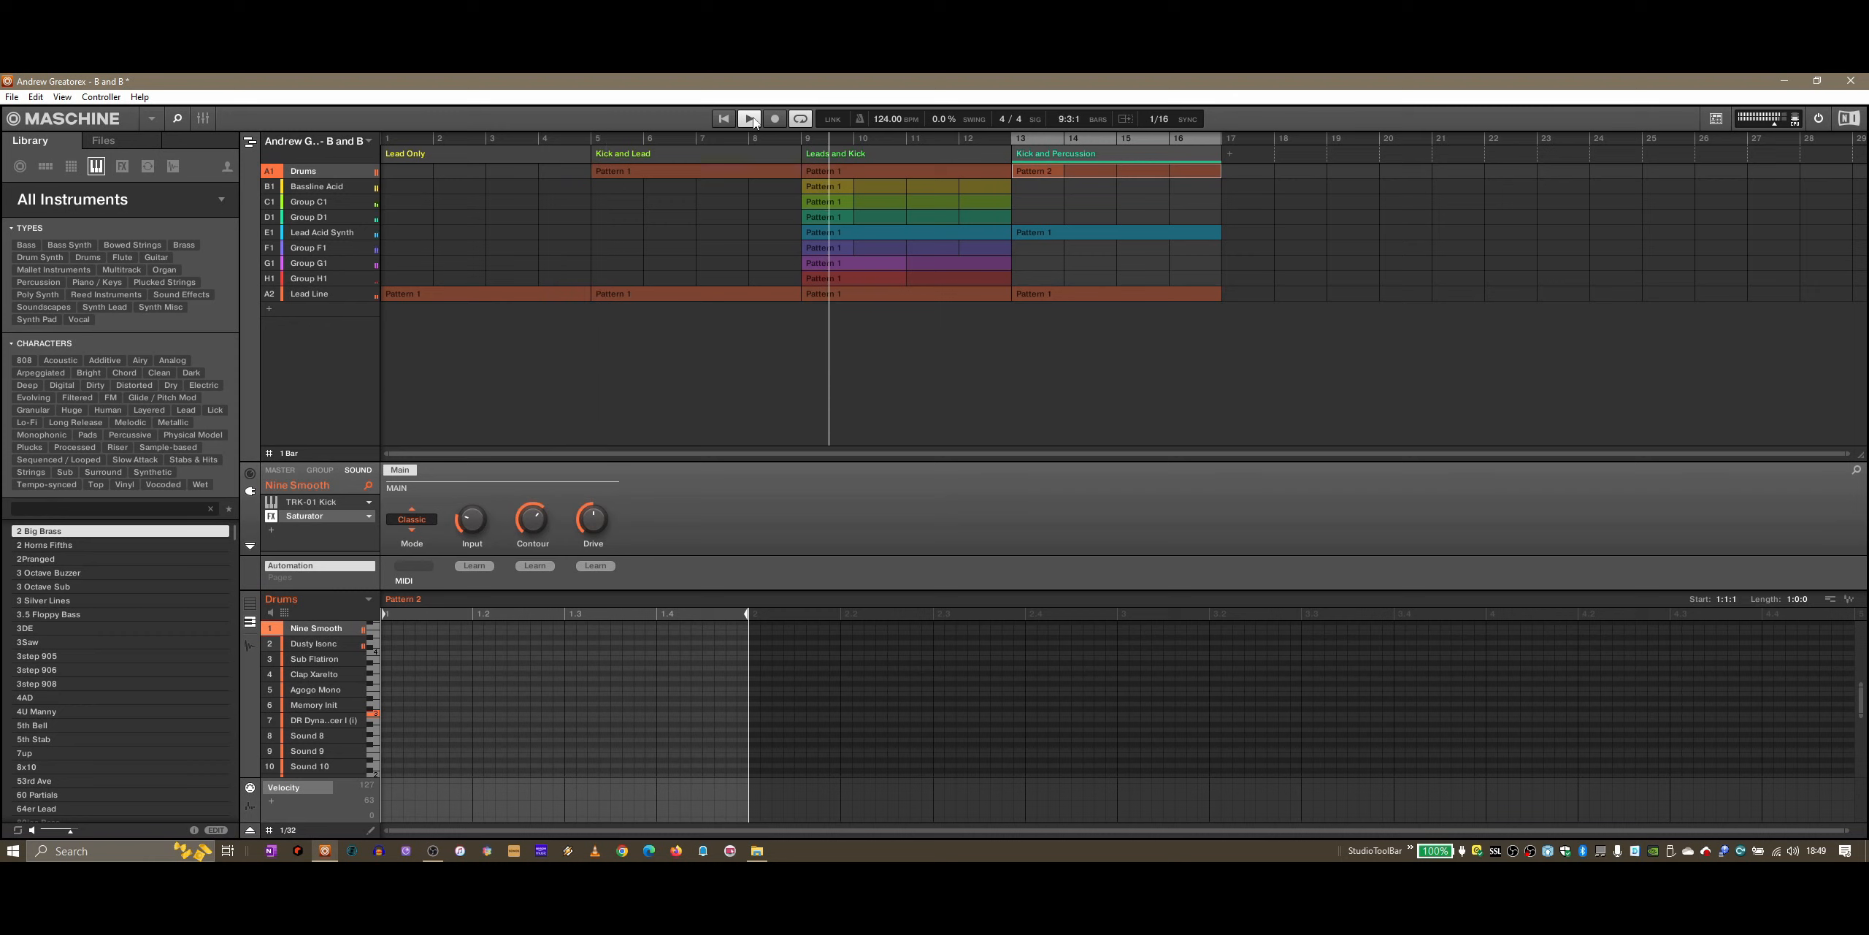
click(1017, 152)
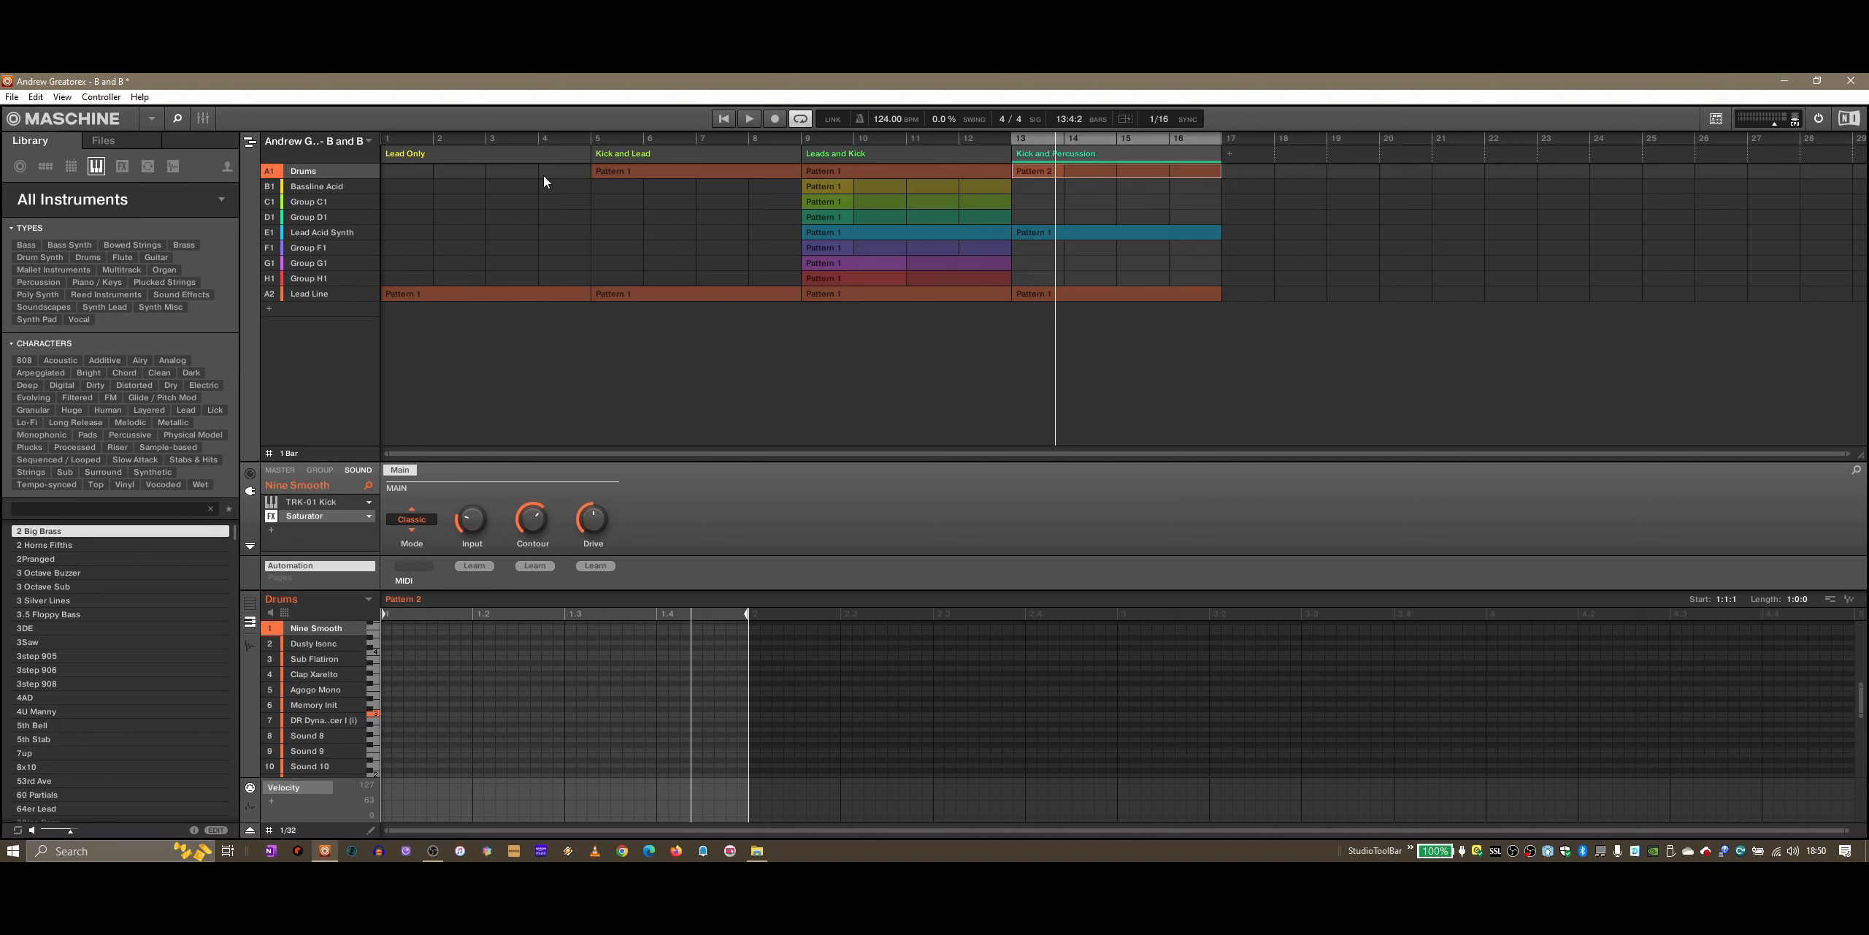
Step: Compare the Ideas view scenes with the Song view sections and check the scene insertion options after the last section
key(Tab)
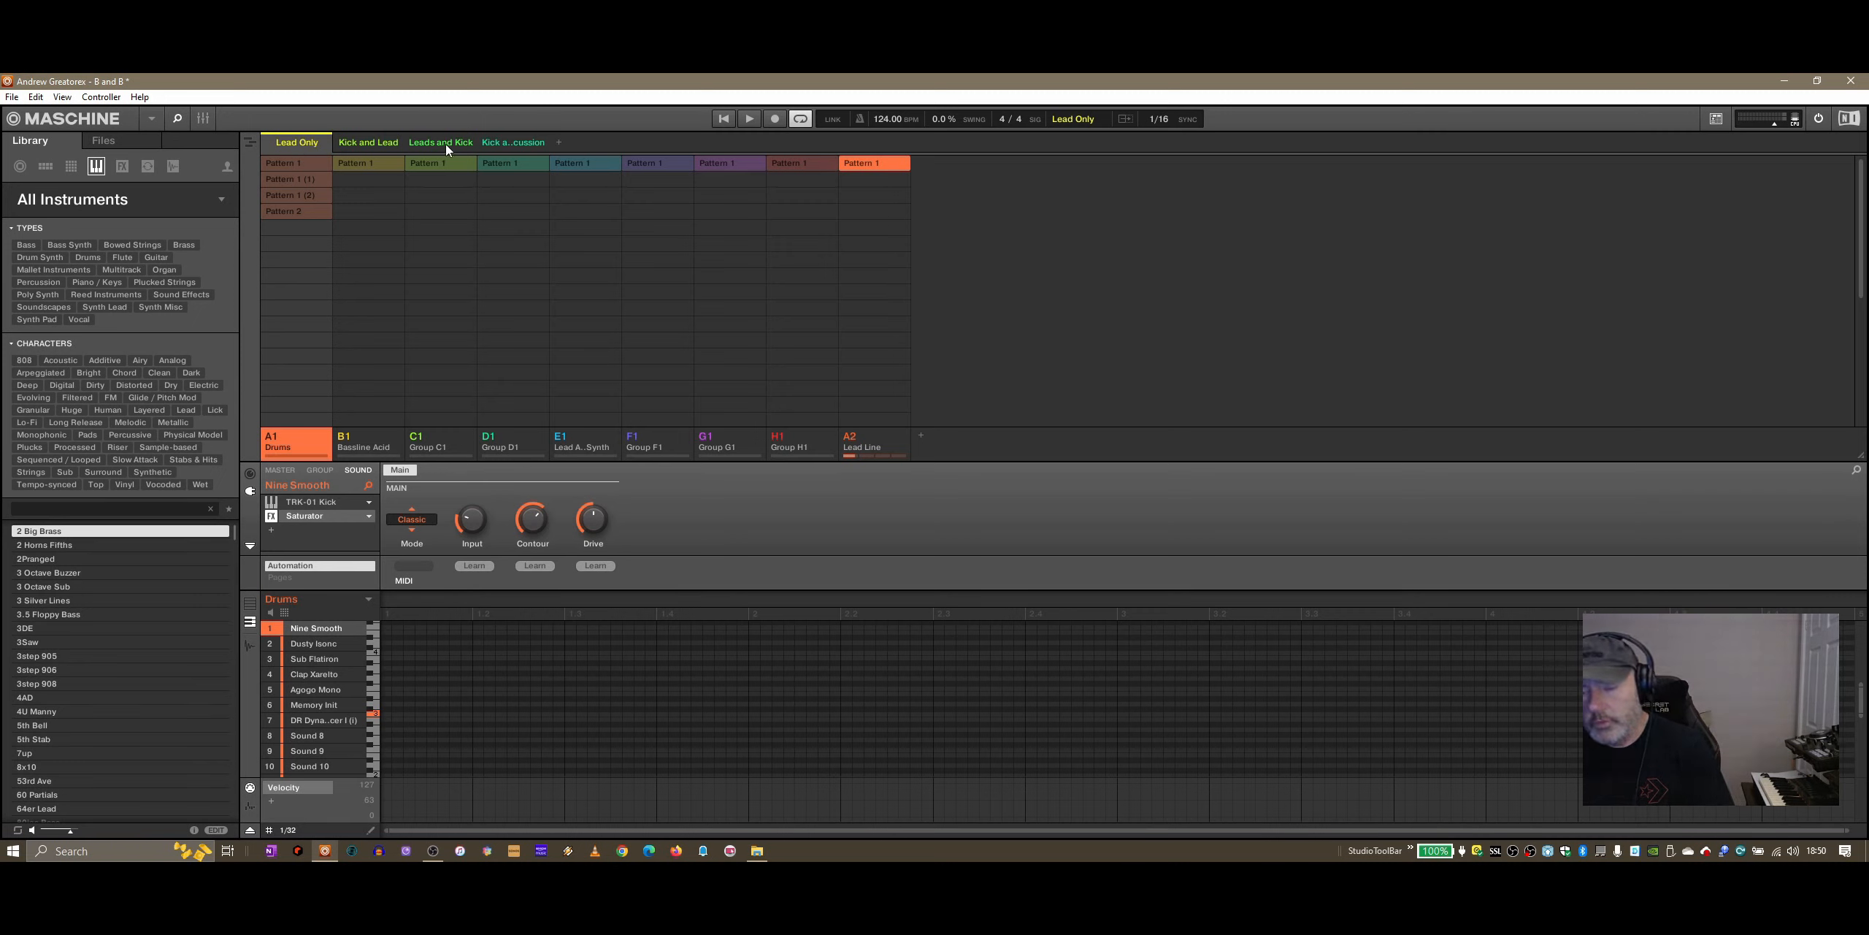
key(Tab)
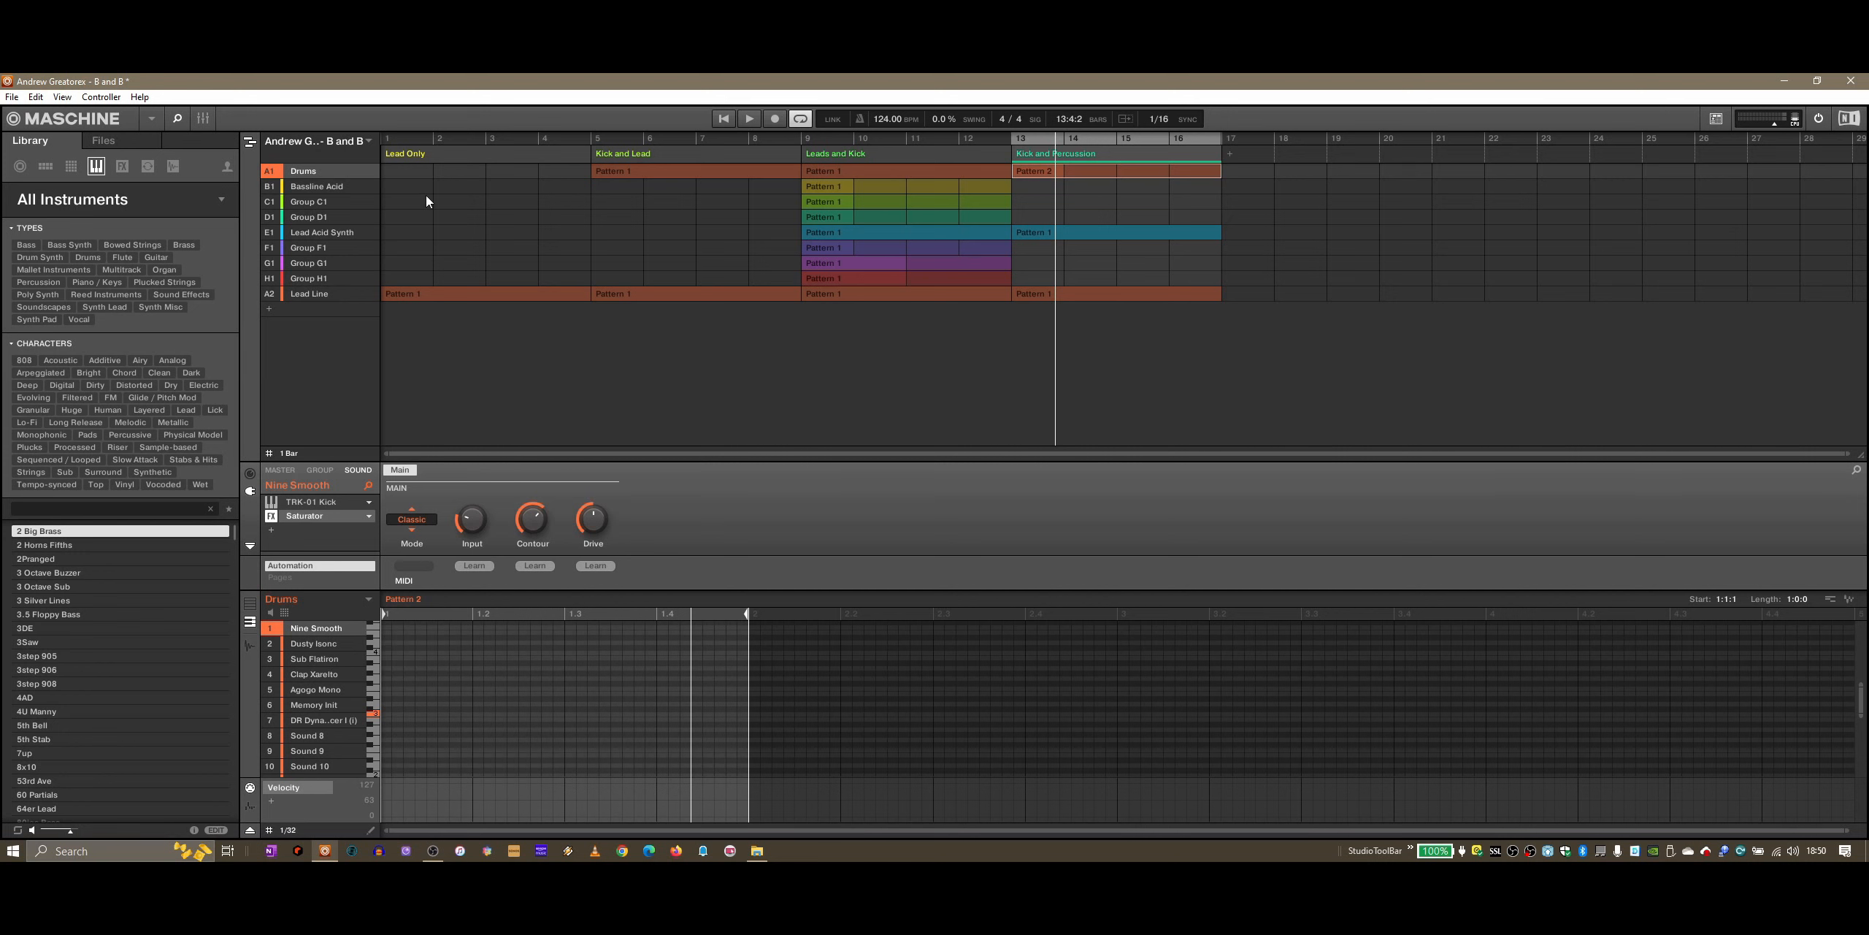
key(Tab)
right_click(1257, 162)
mouse_move(1283, 197)
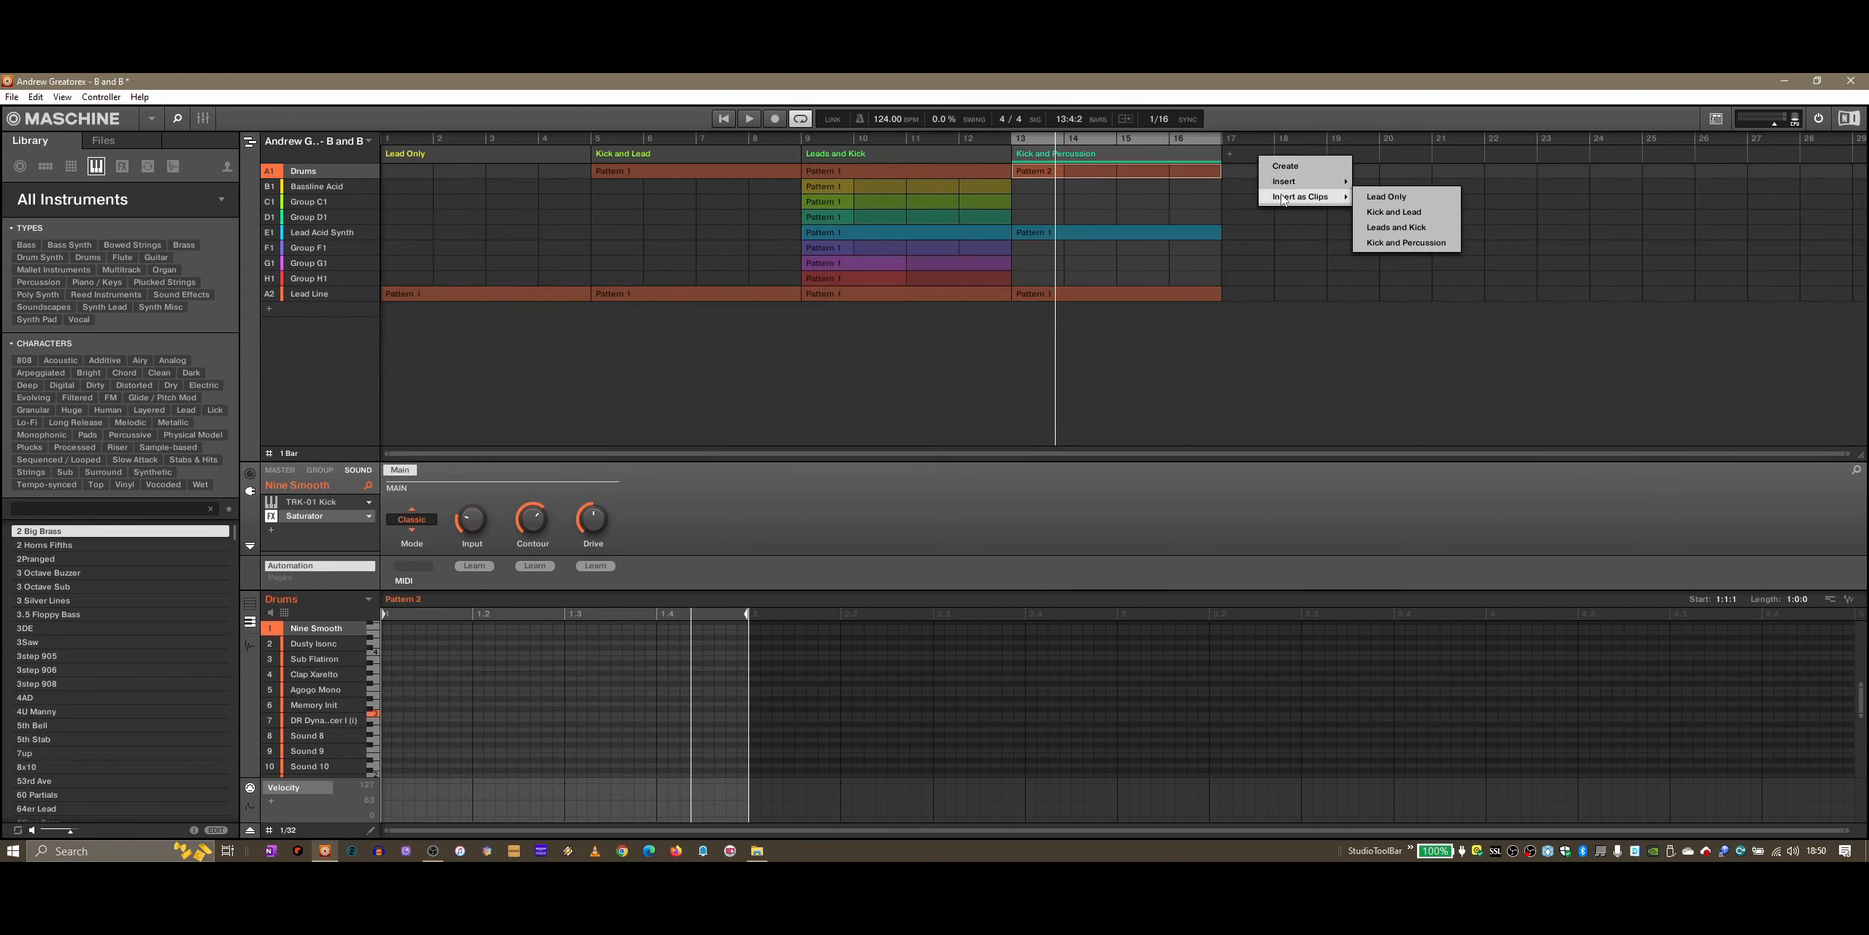
click(1289, 151)
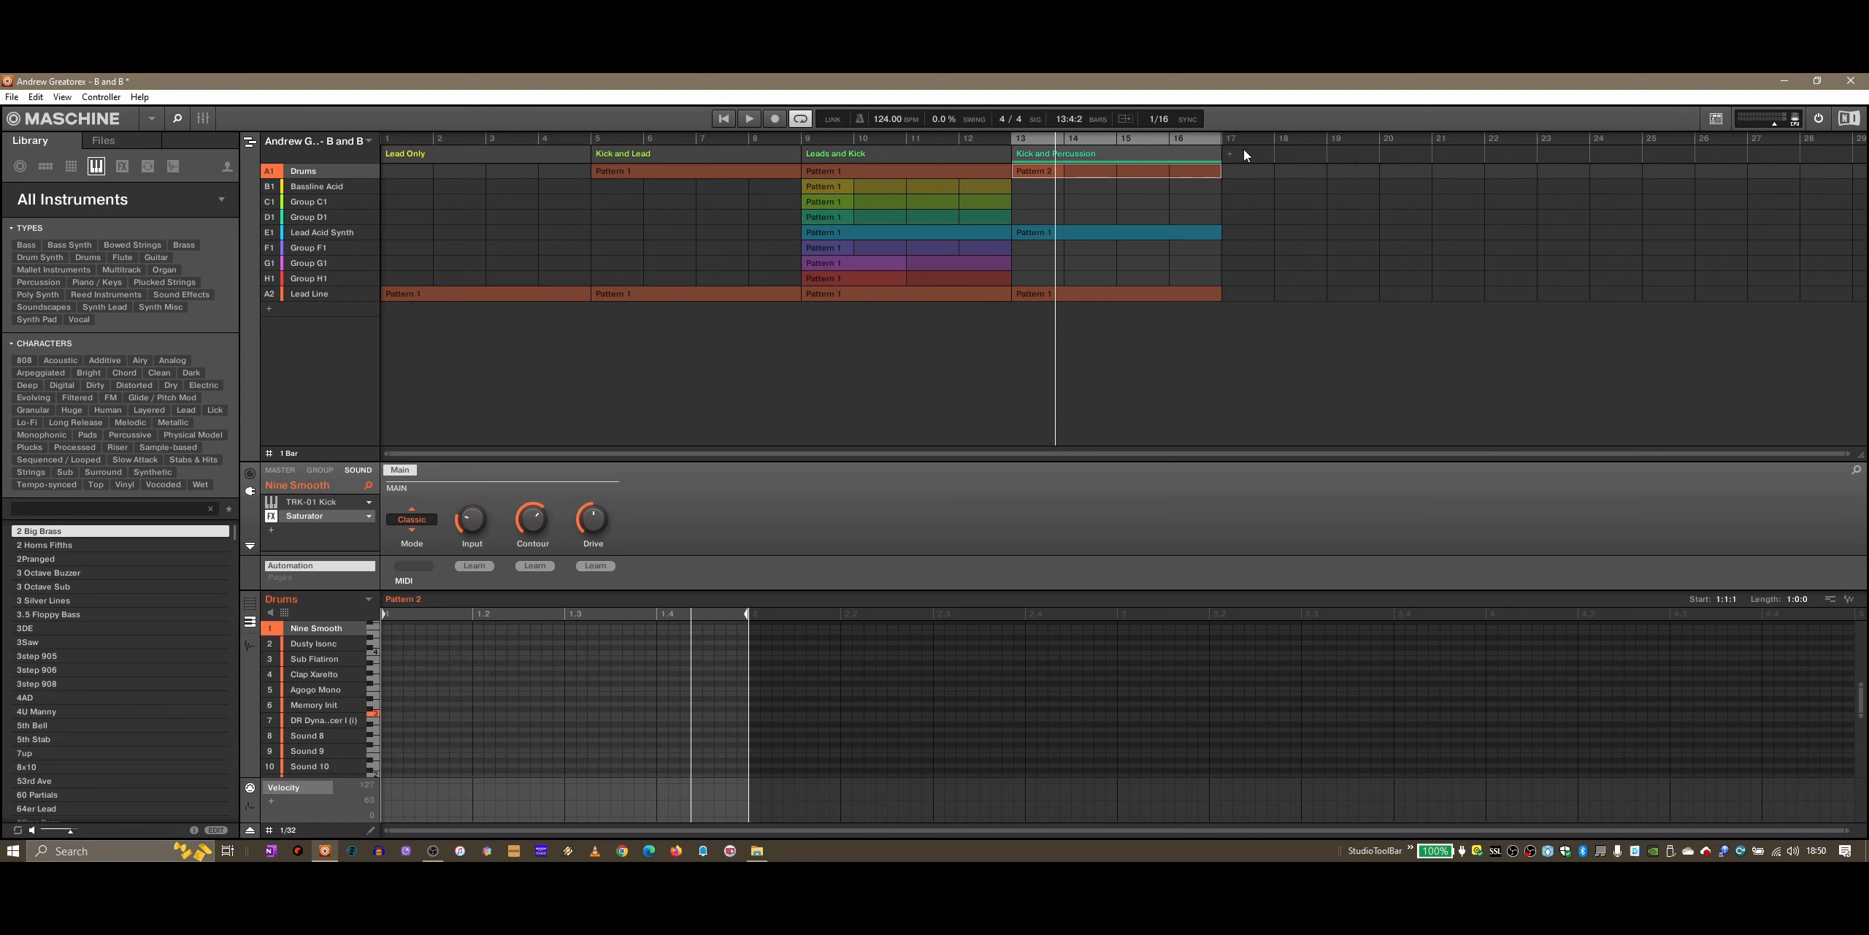
Step: Create an empty one-bar clip on the Drums track at bar 17 and delete it again
double_click(1247, 172)
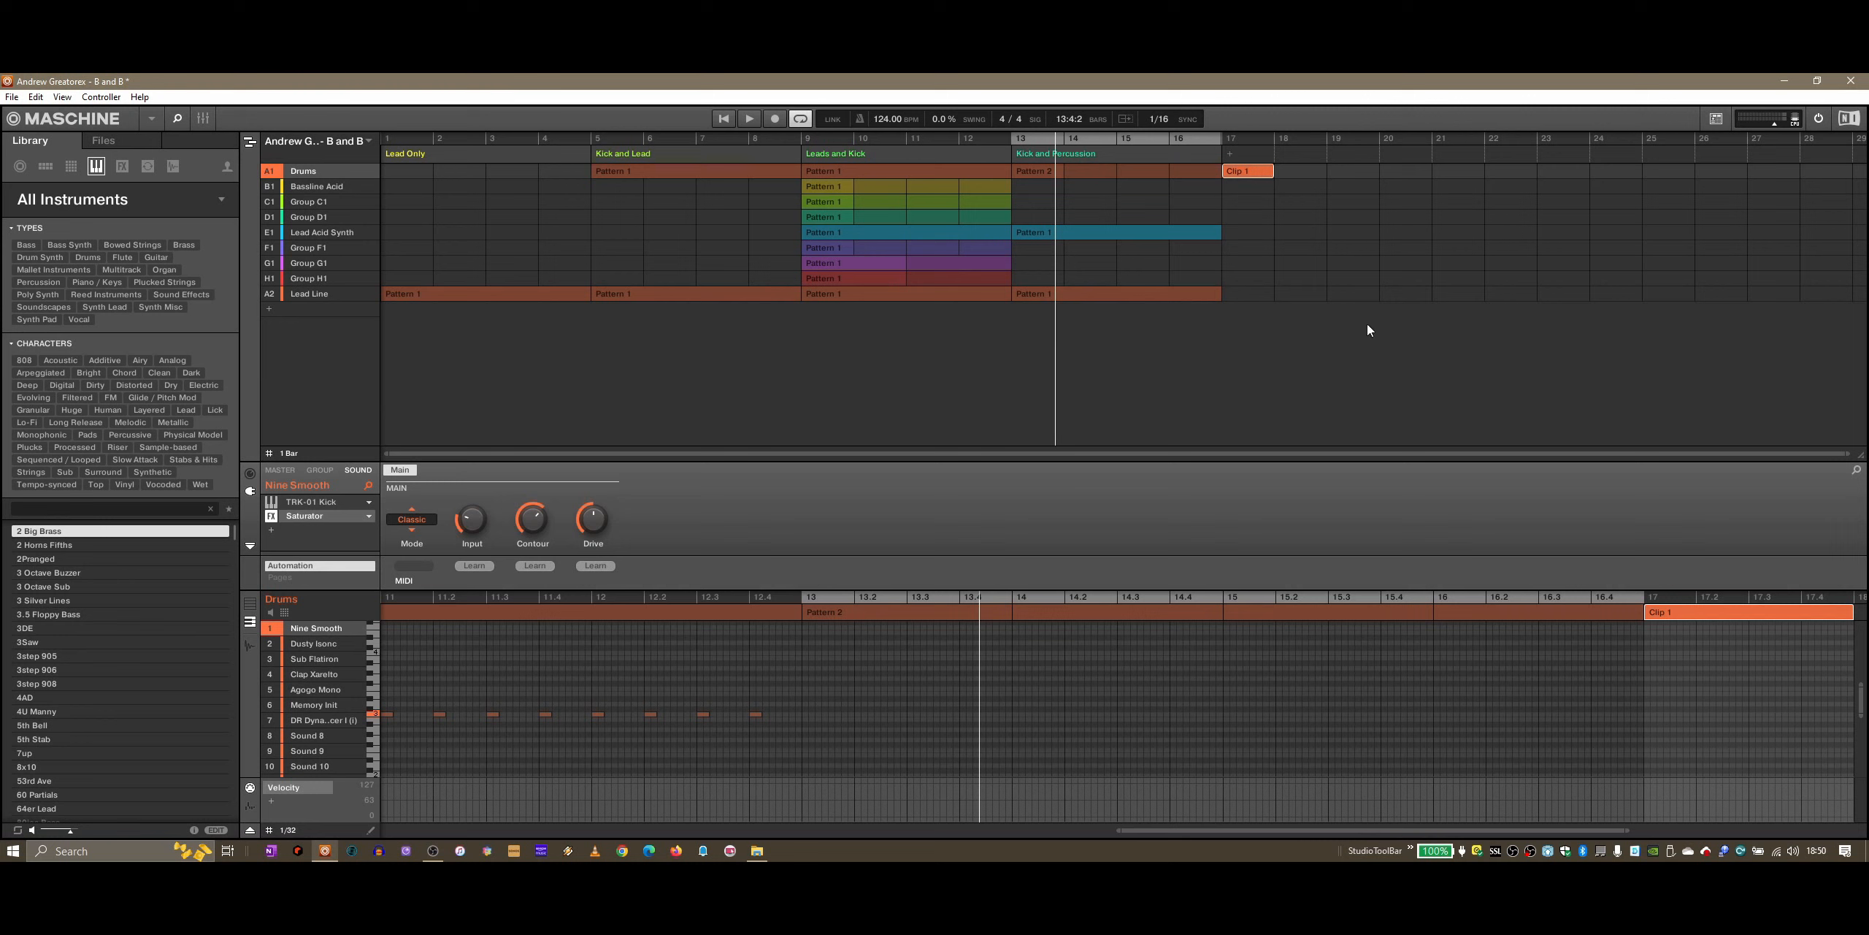
drag(1626, 831, 1805, 831)
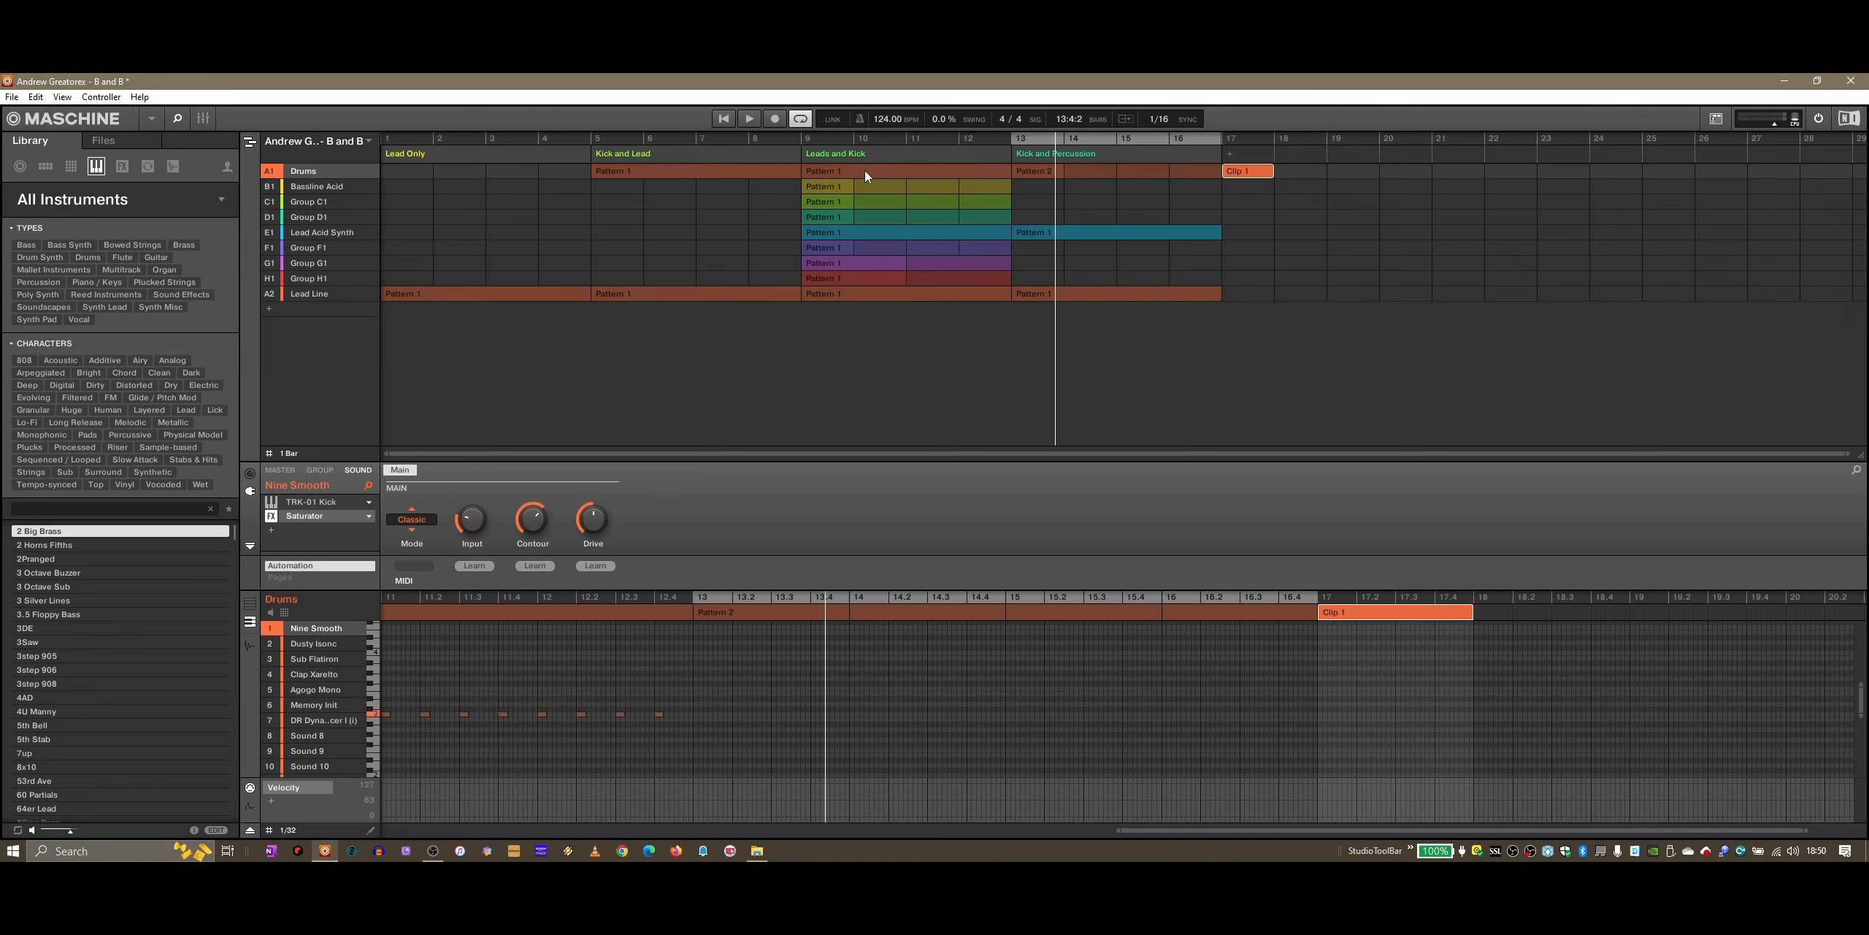
right_click(1402, 622)
click(1427, 699)
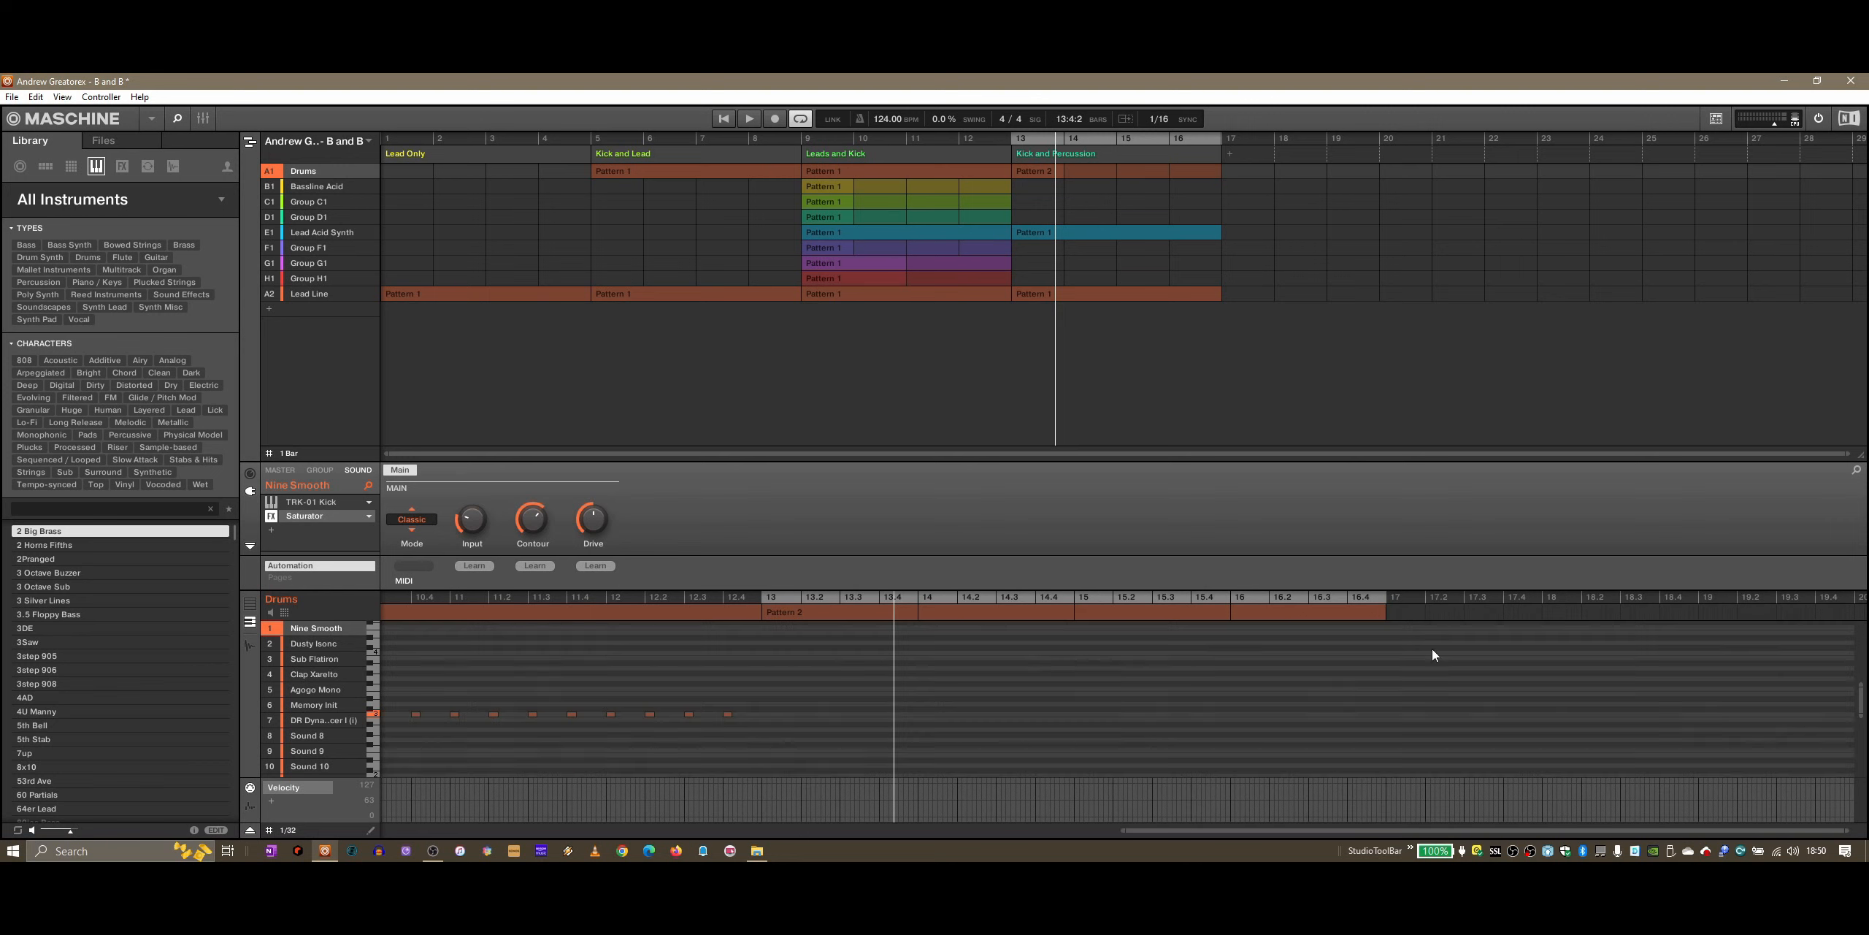
Step: Insert the Kick and Percussion scene as clips at bar 17, after the last section
right_click(1256, 151)
mouse_move(1282, 195)
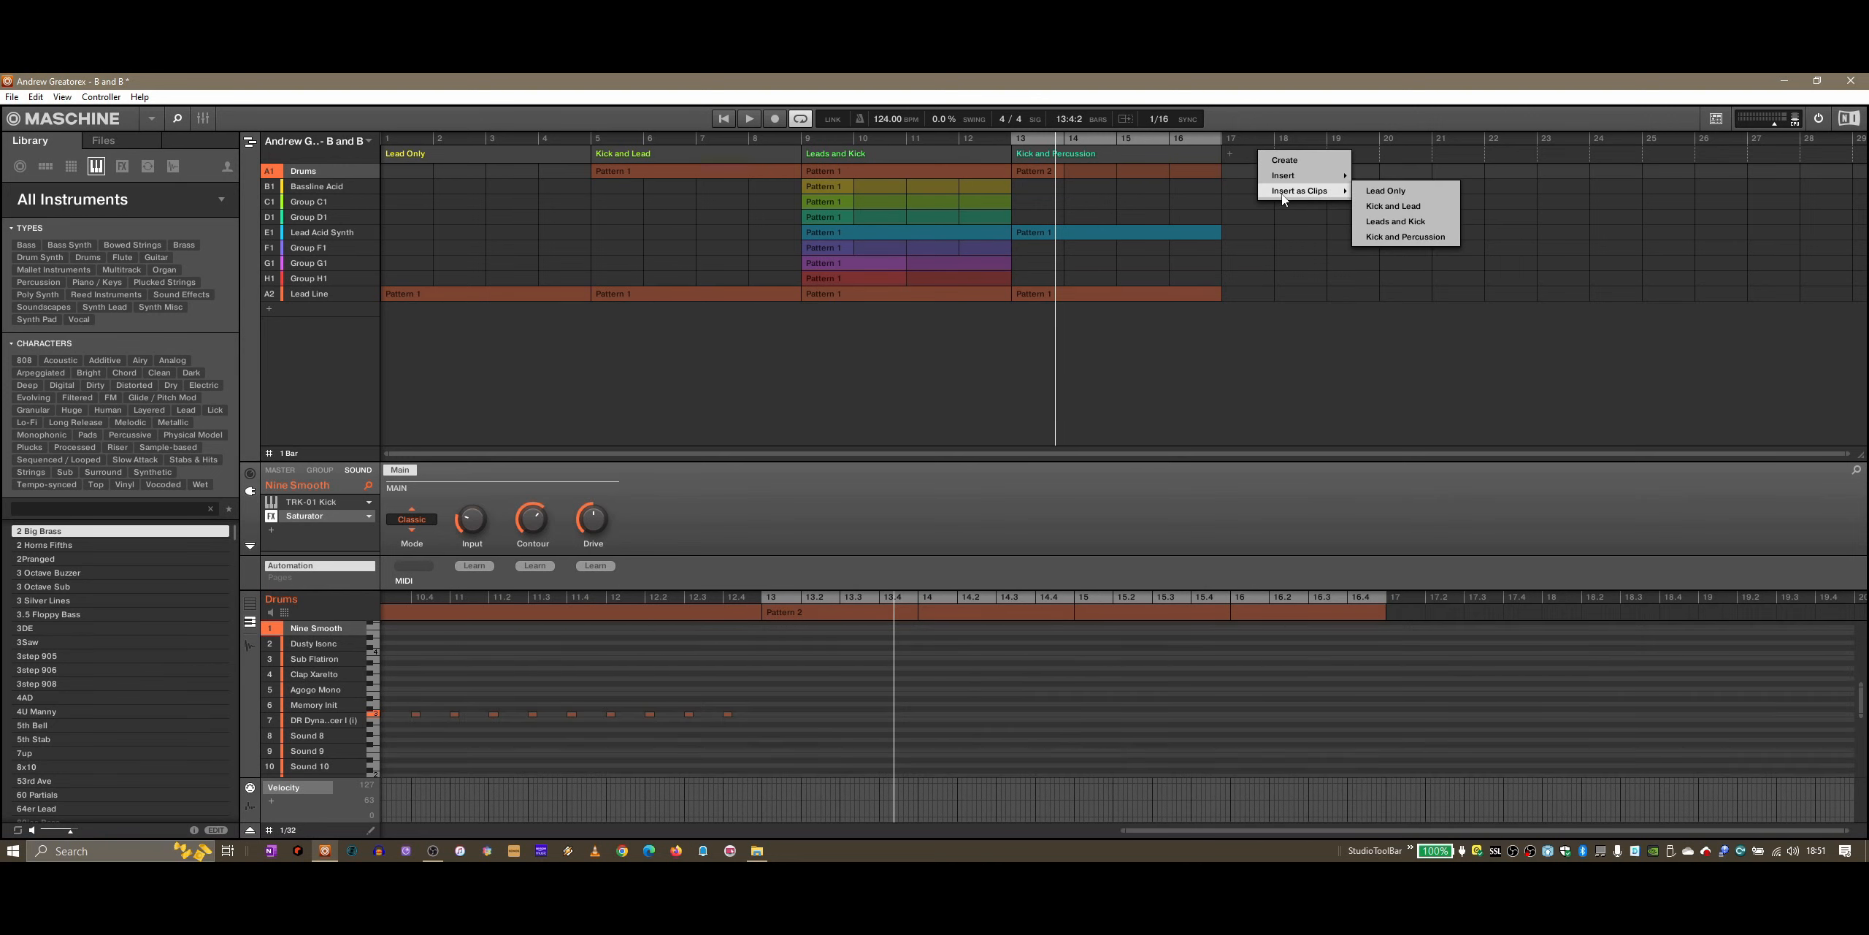
click(1383, 236)
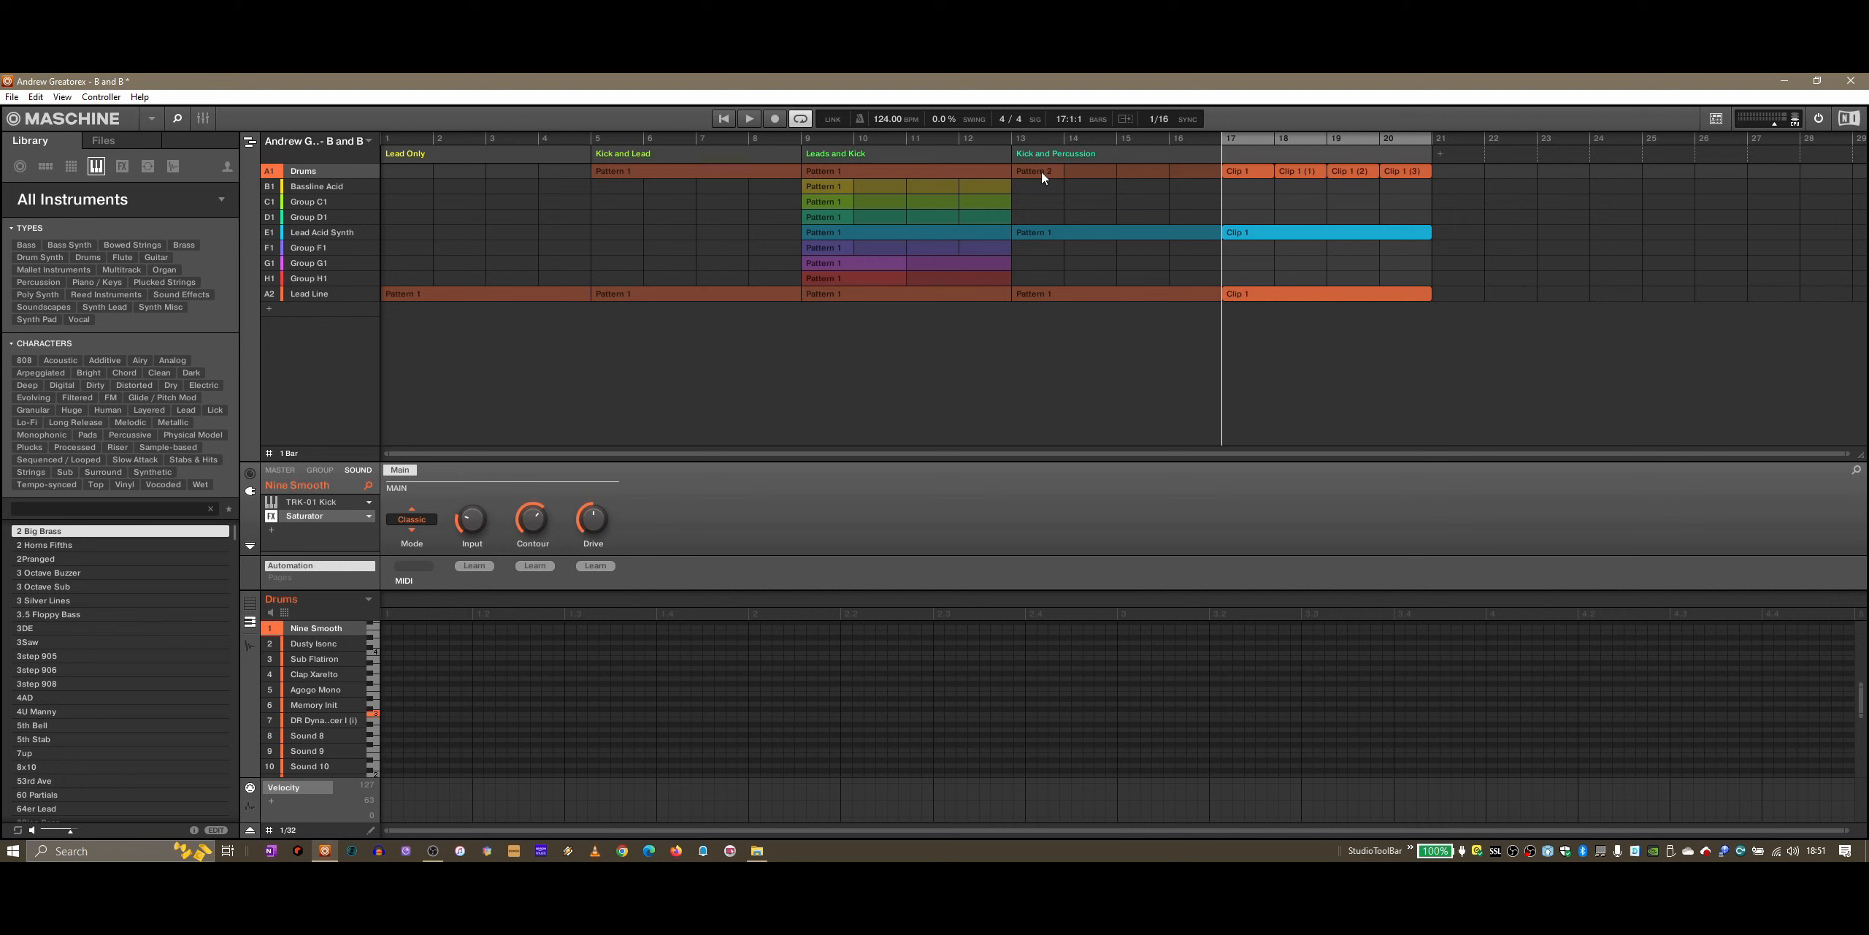
Step: Delete the Lead Acid Synth clip at bar 17 from the inserted clips
click(1255, 169)
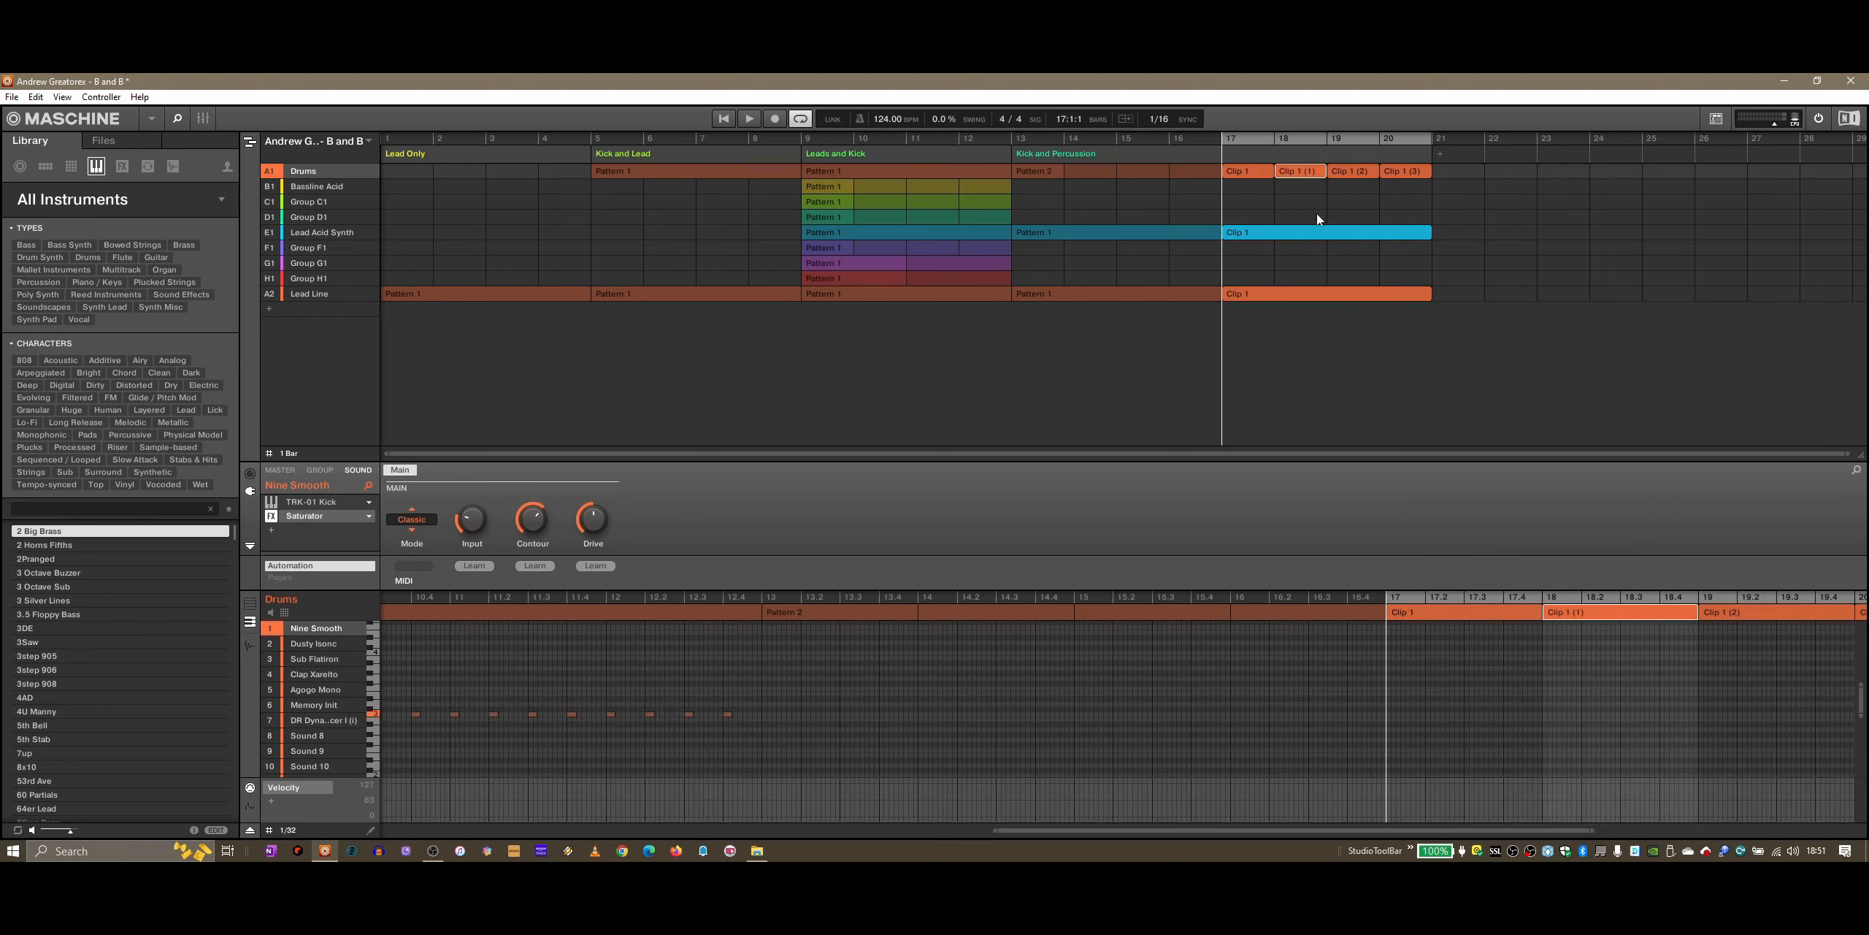
click(1304, 231)
right_click(1293, 231)
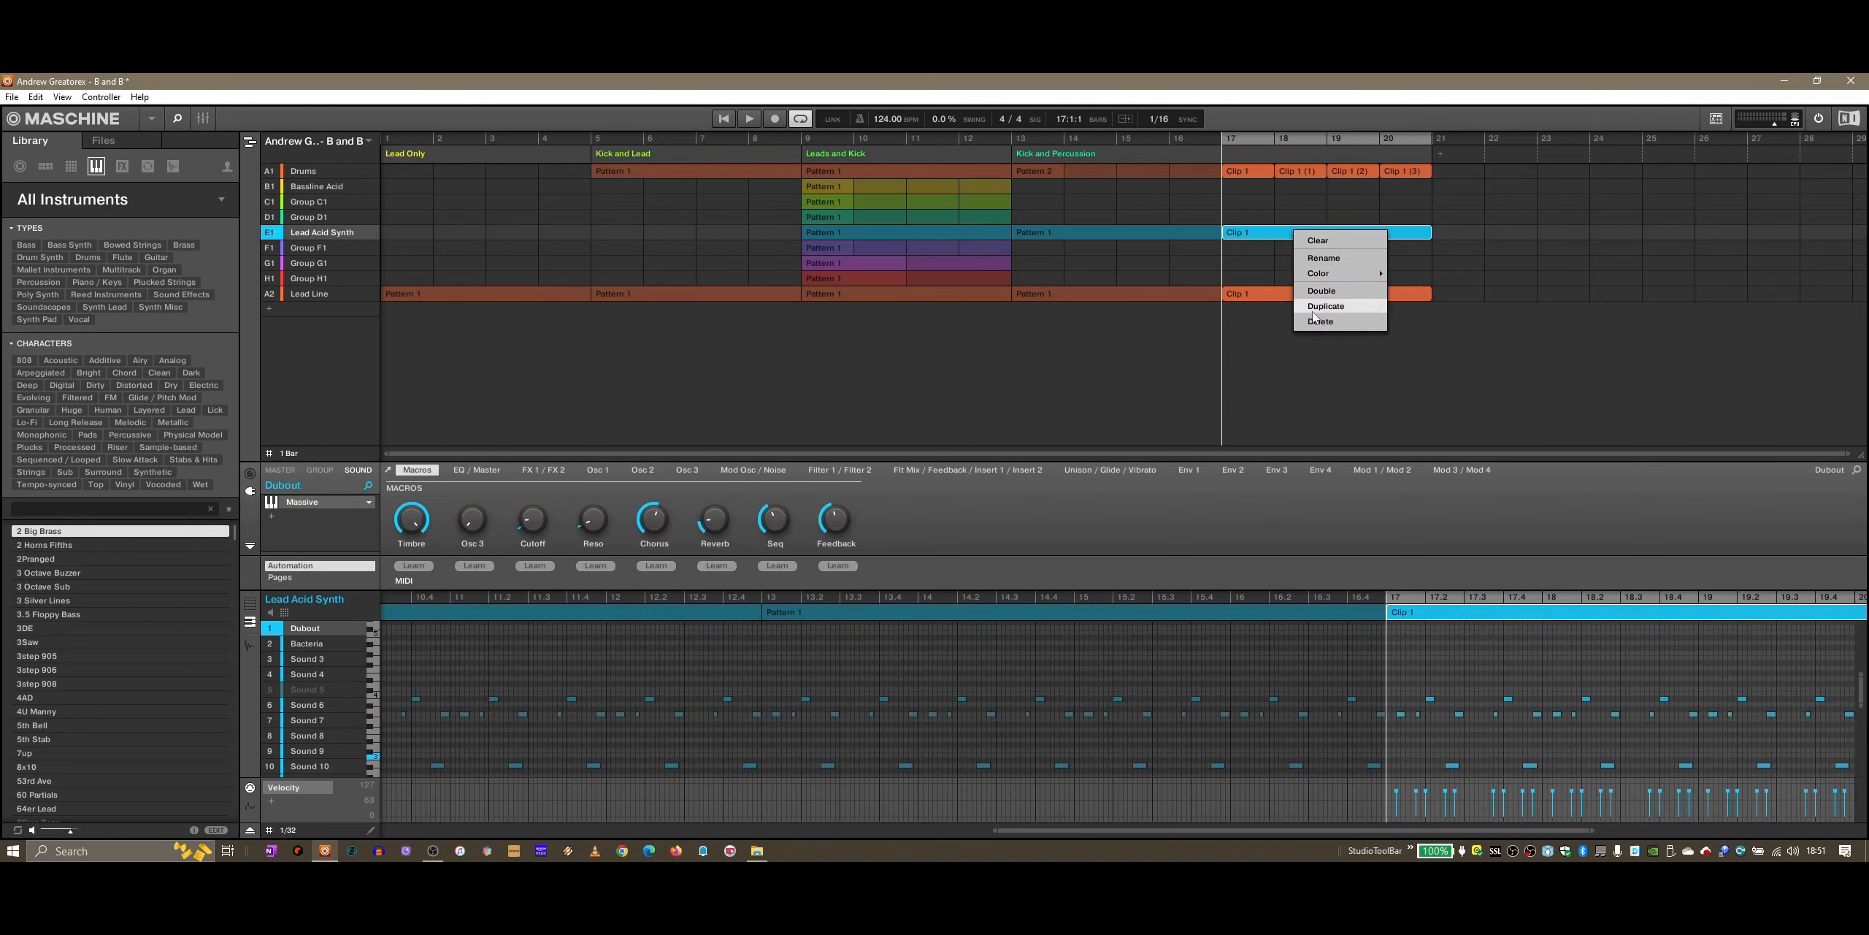
click(1318, 321)
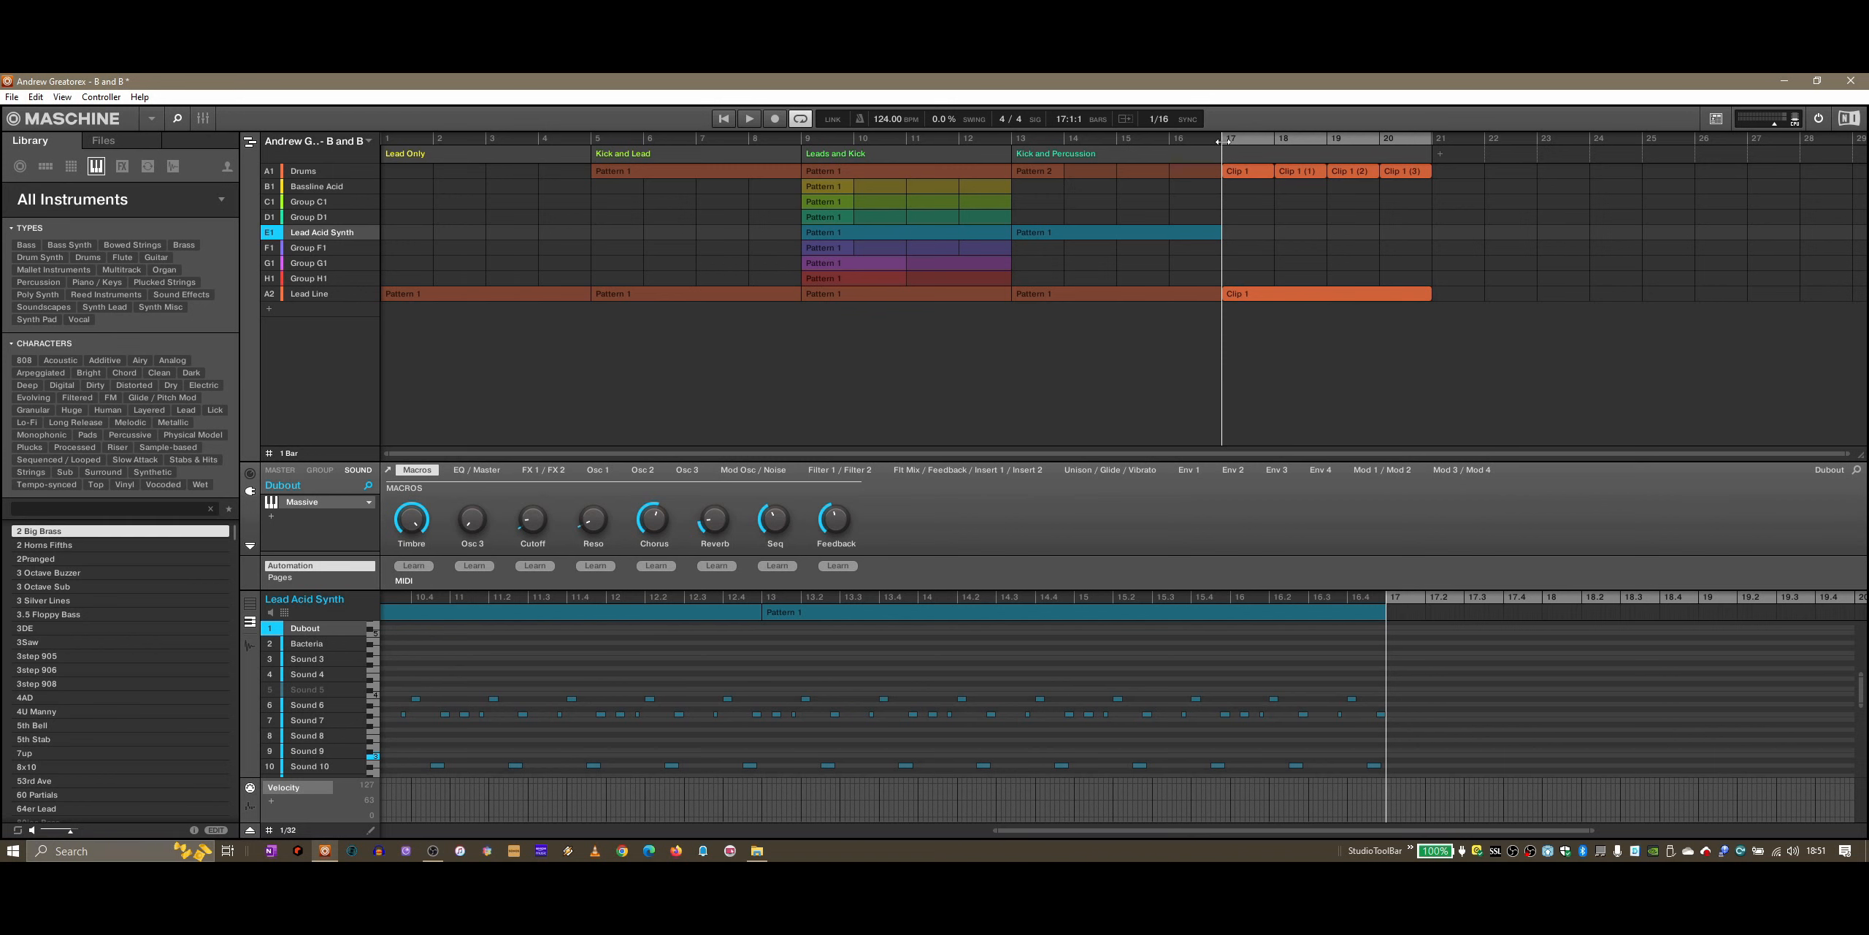
Step: Play from the Kick and Percussion section at bar 13 into the clips, extending the loop range to cover bars 13 to 20
click(1183, 140)
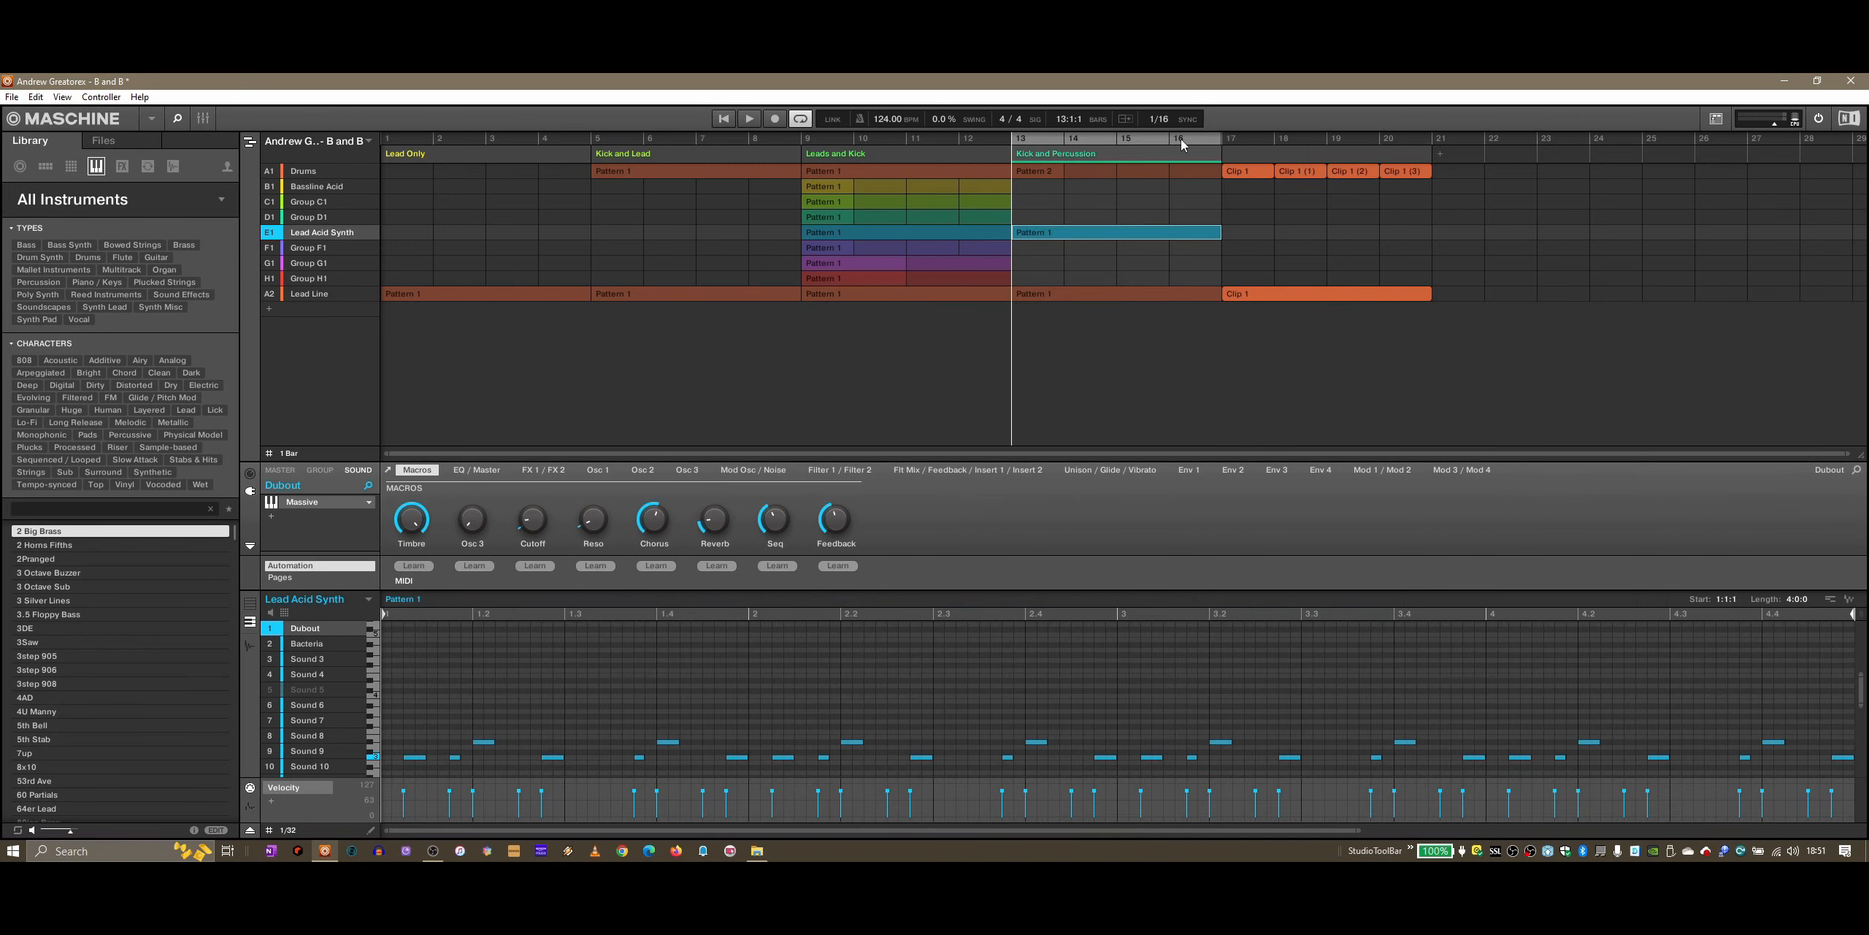
click(752, 118)
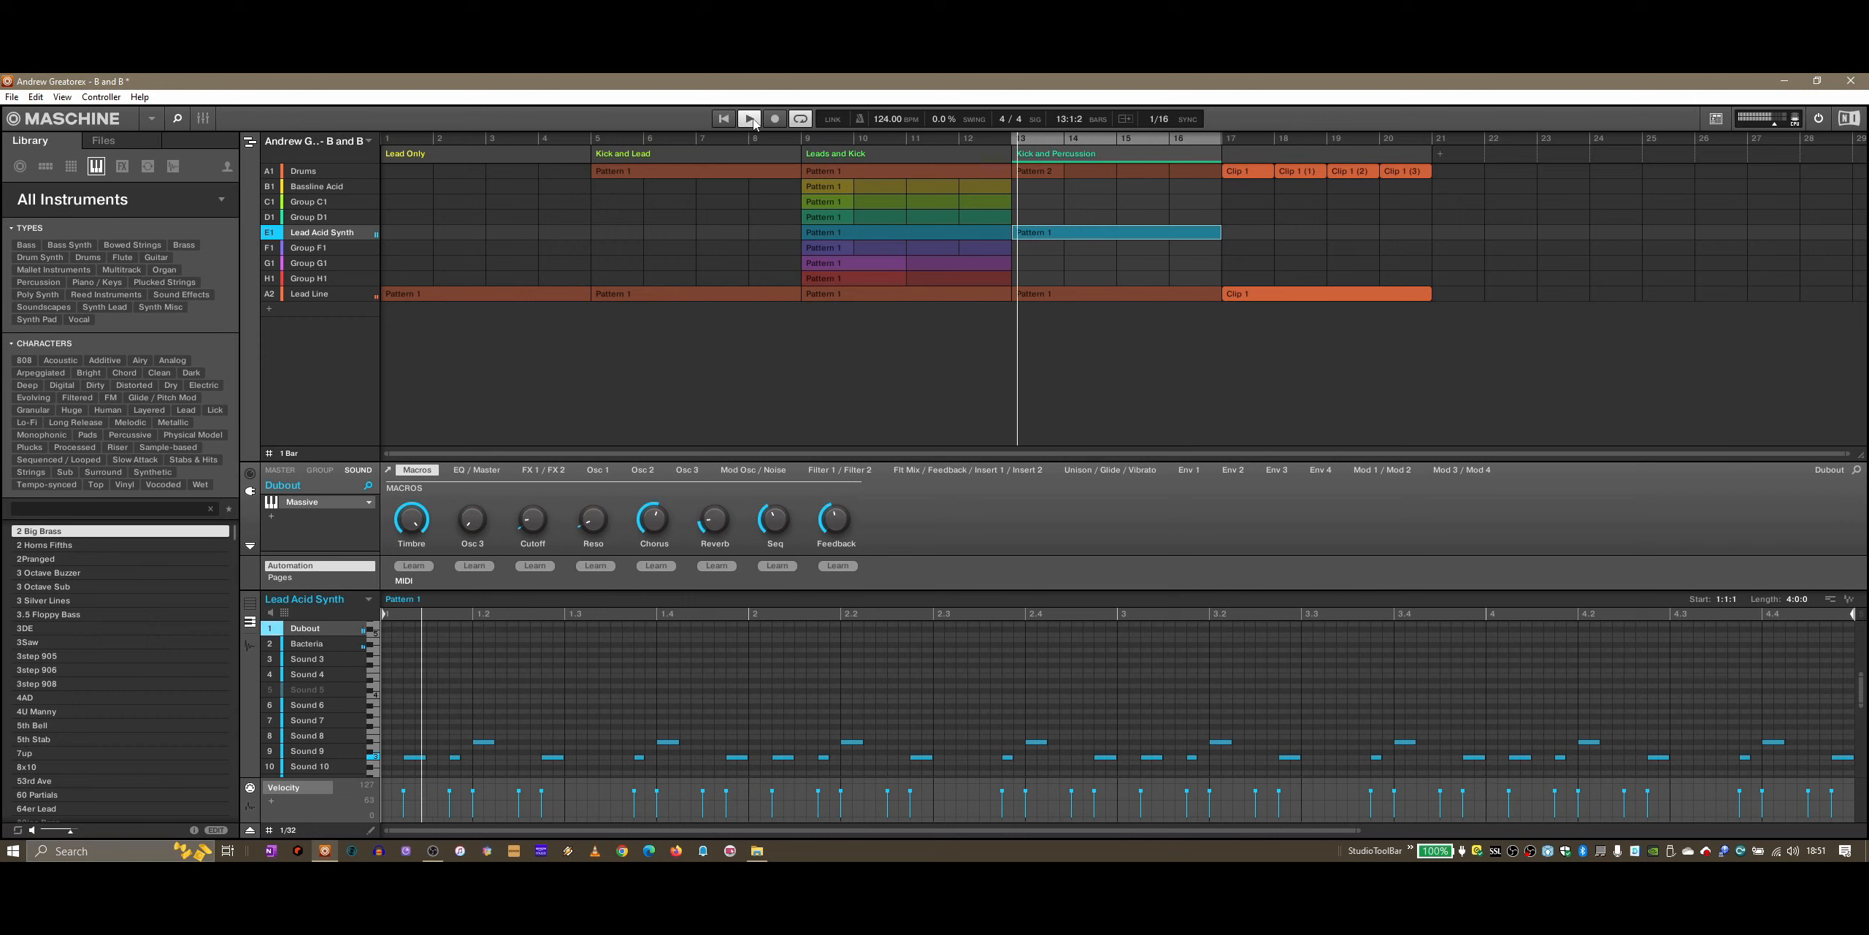
click(1218, 141)
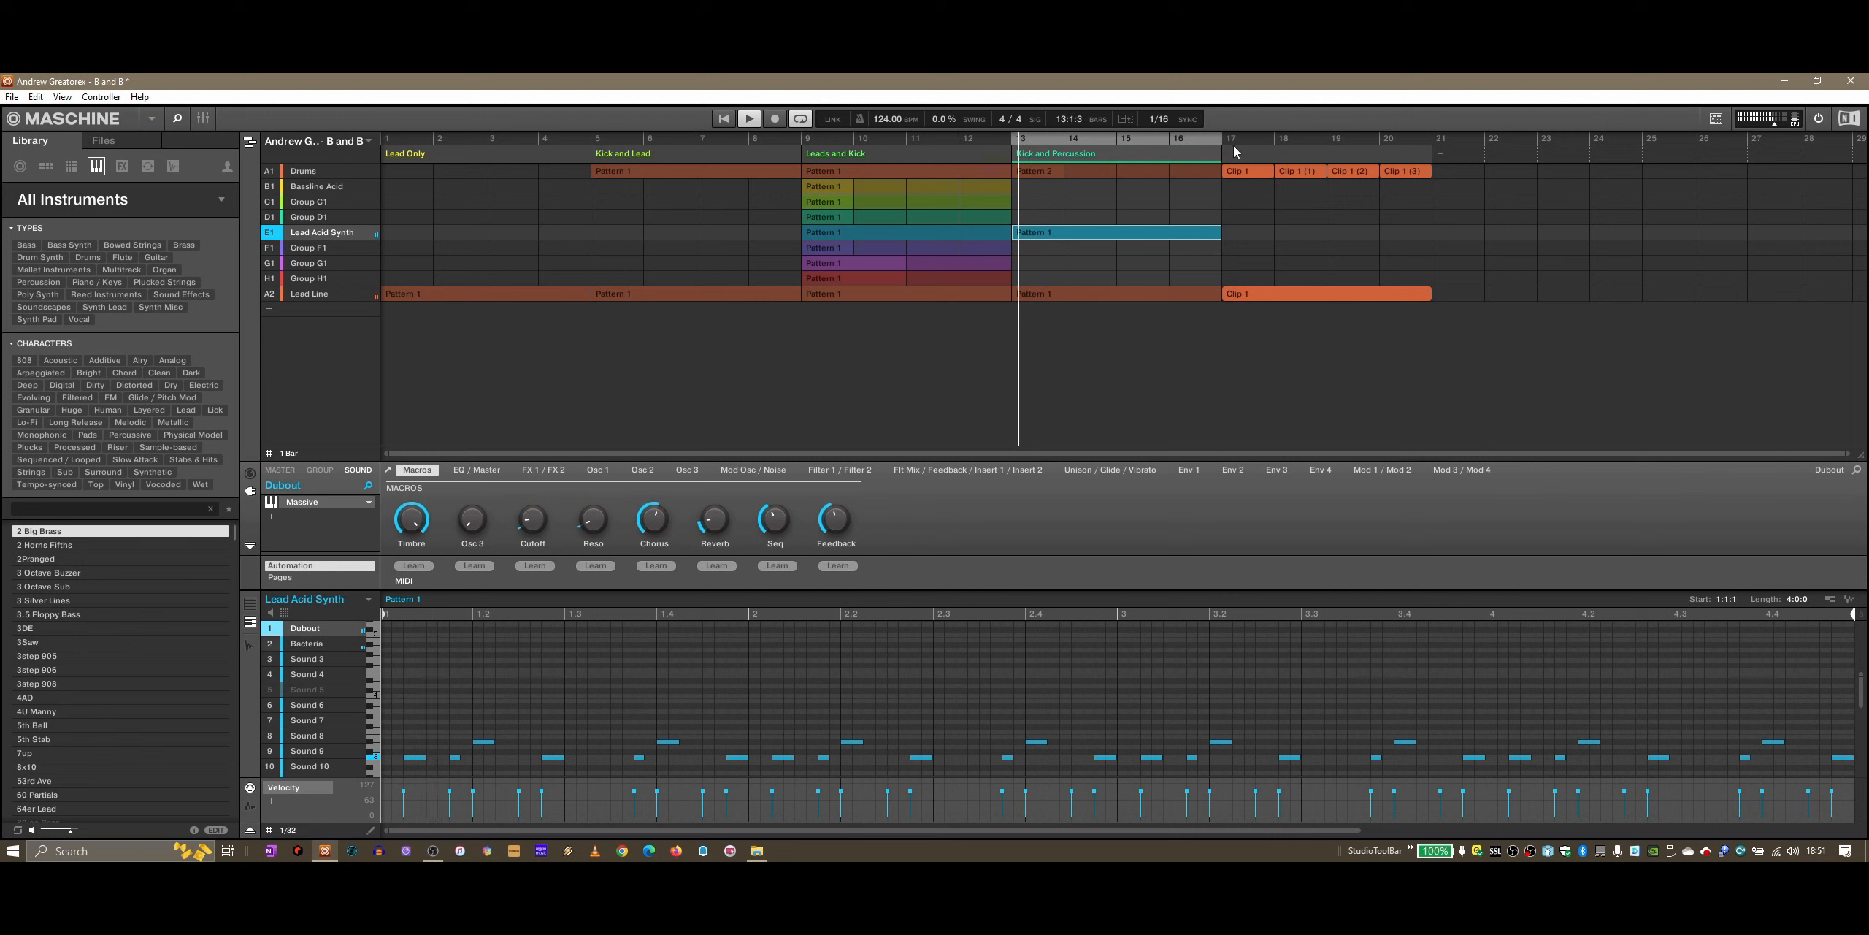
mouse_move(1221, 139)
mouse_down()
mouse_move(1426, 140)
mouse_move(1224, 139)
mouse_up()
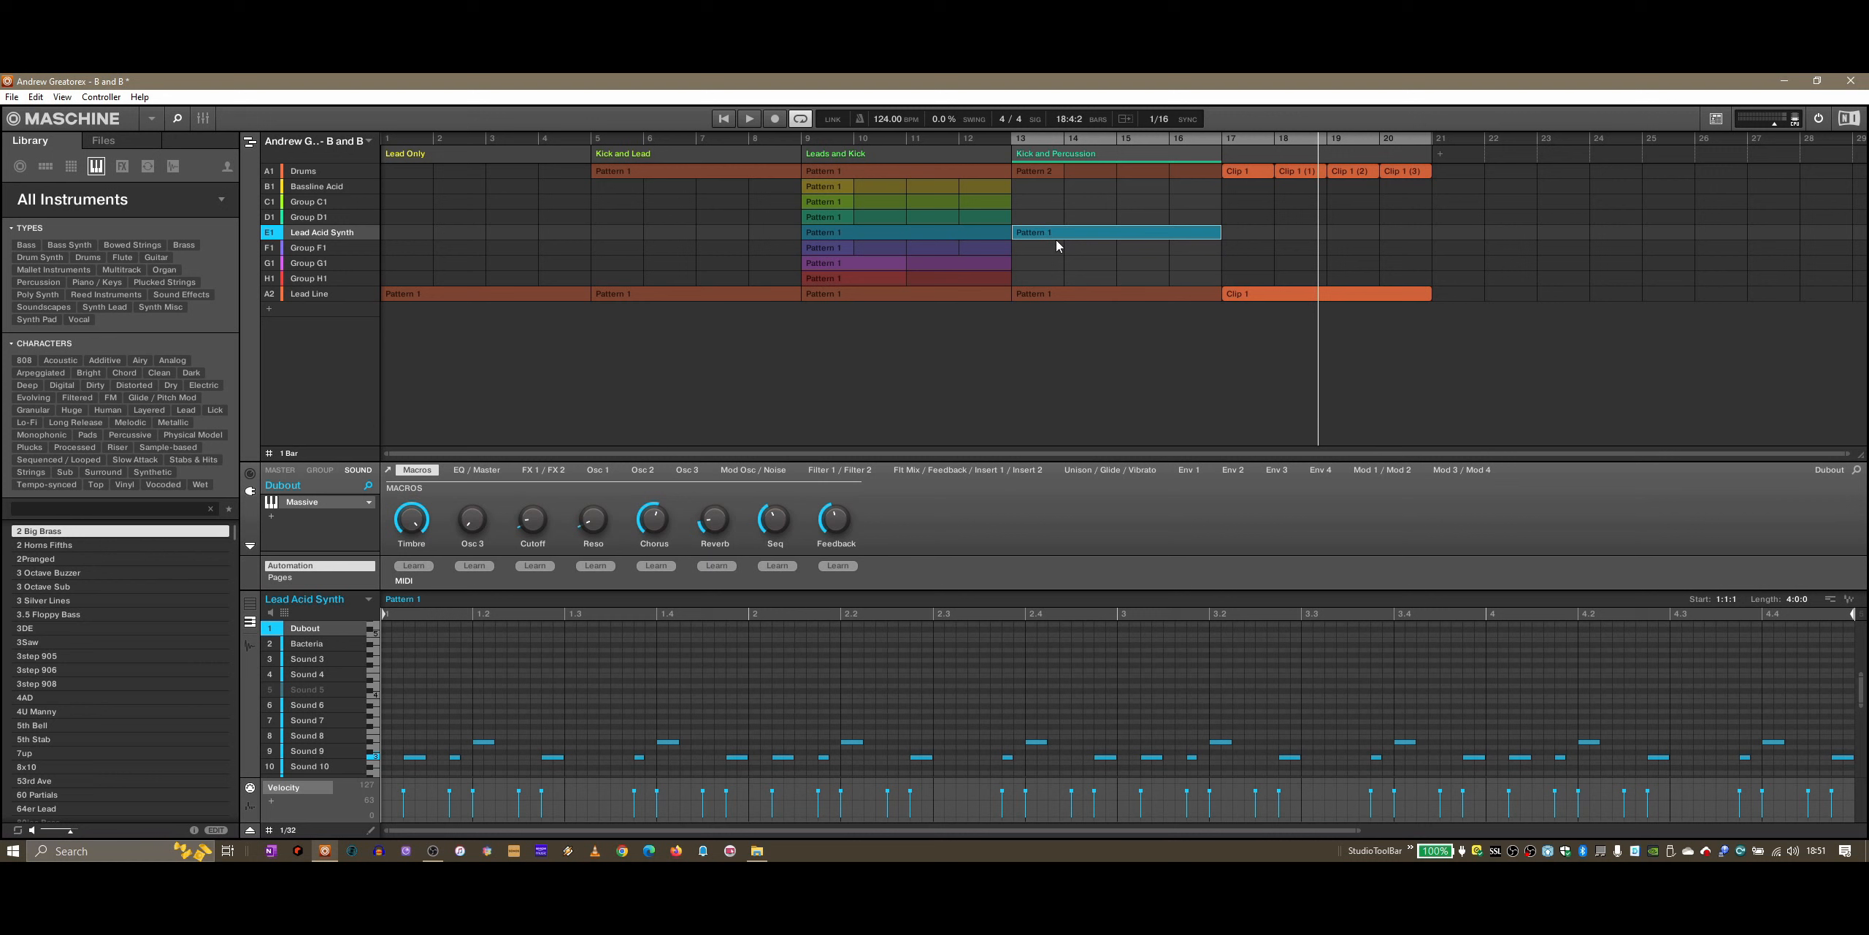
Step: View the Leads and Kick scene's patterns in the Ideas view and return to the Song view
key(Tab)
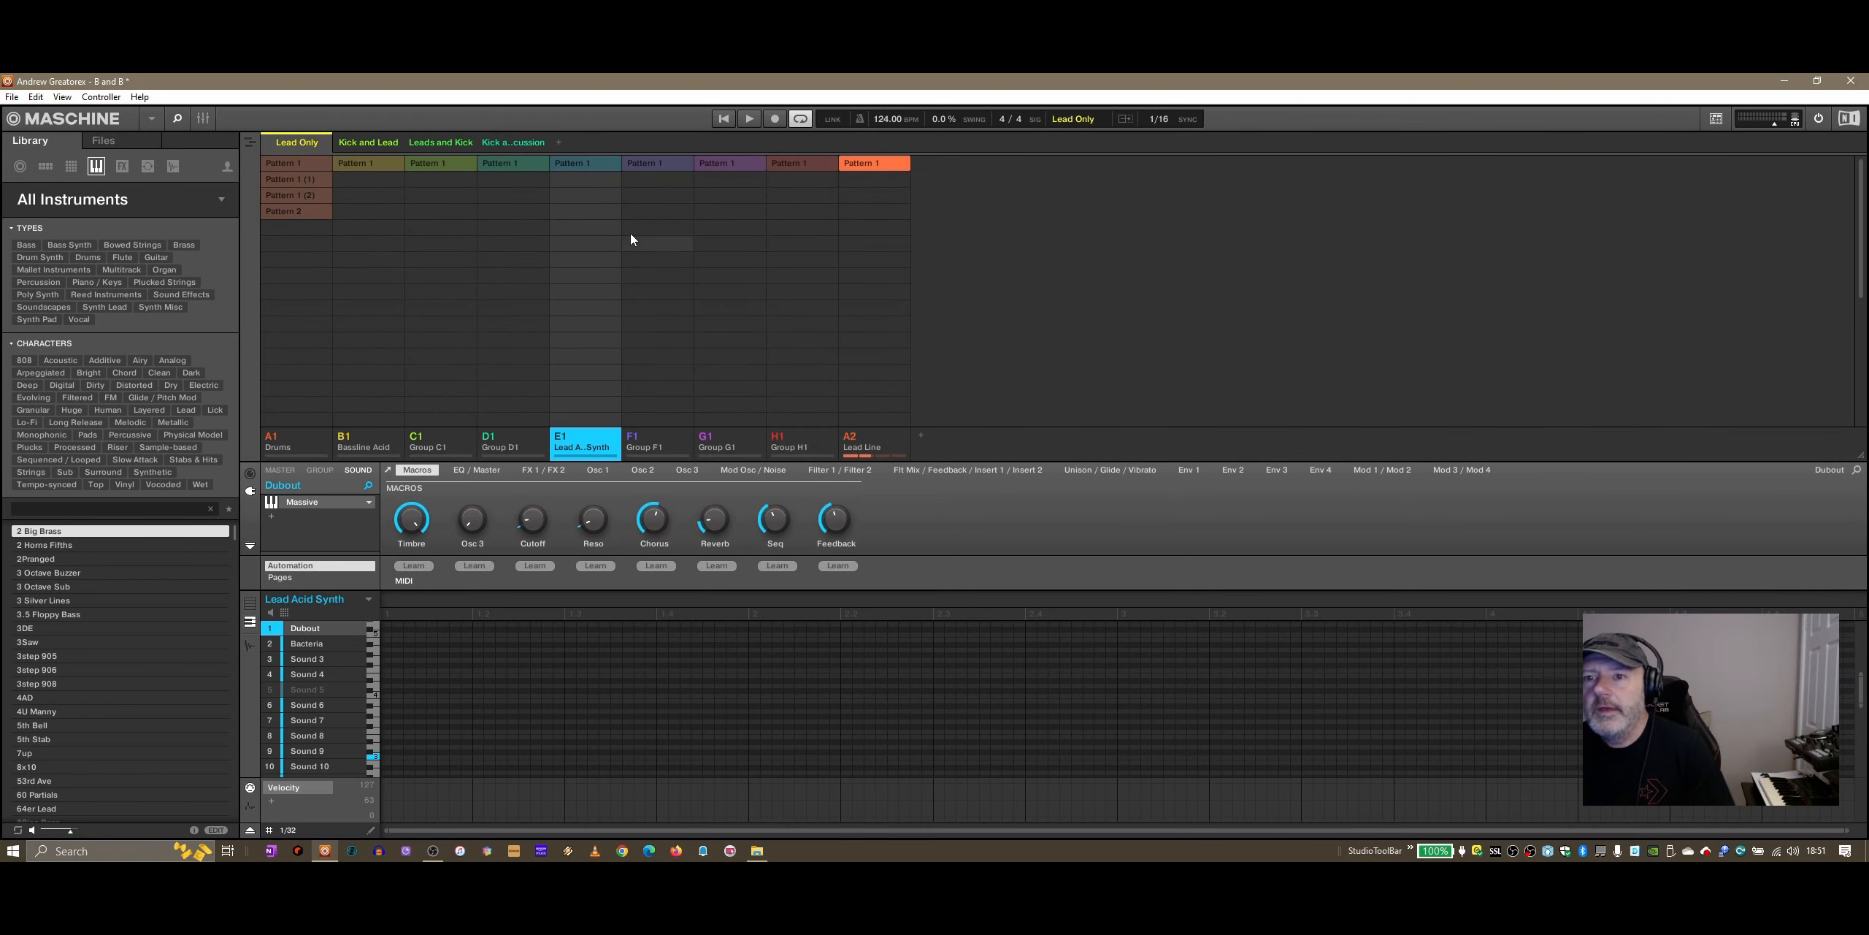
click(434, 144)
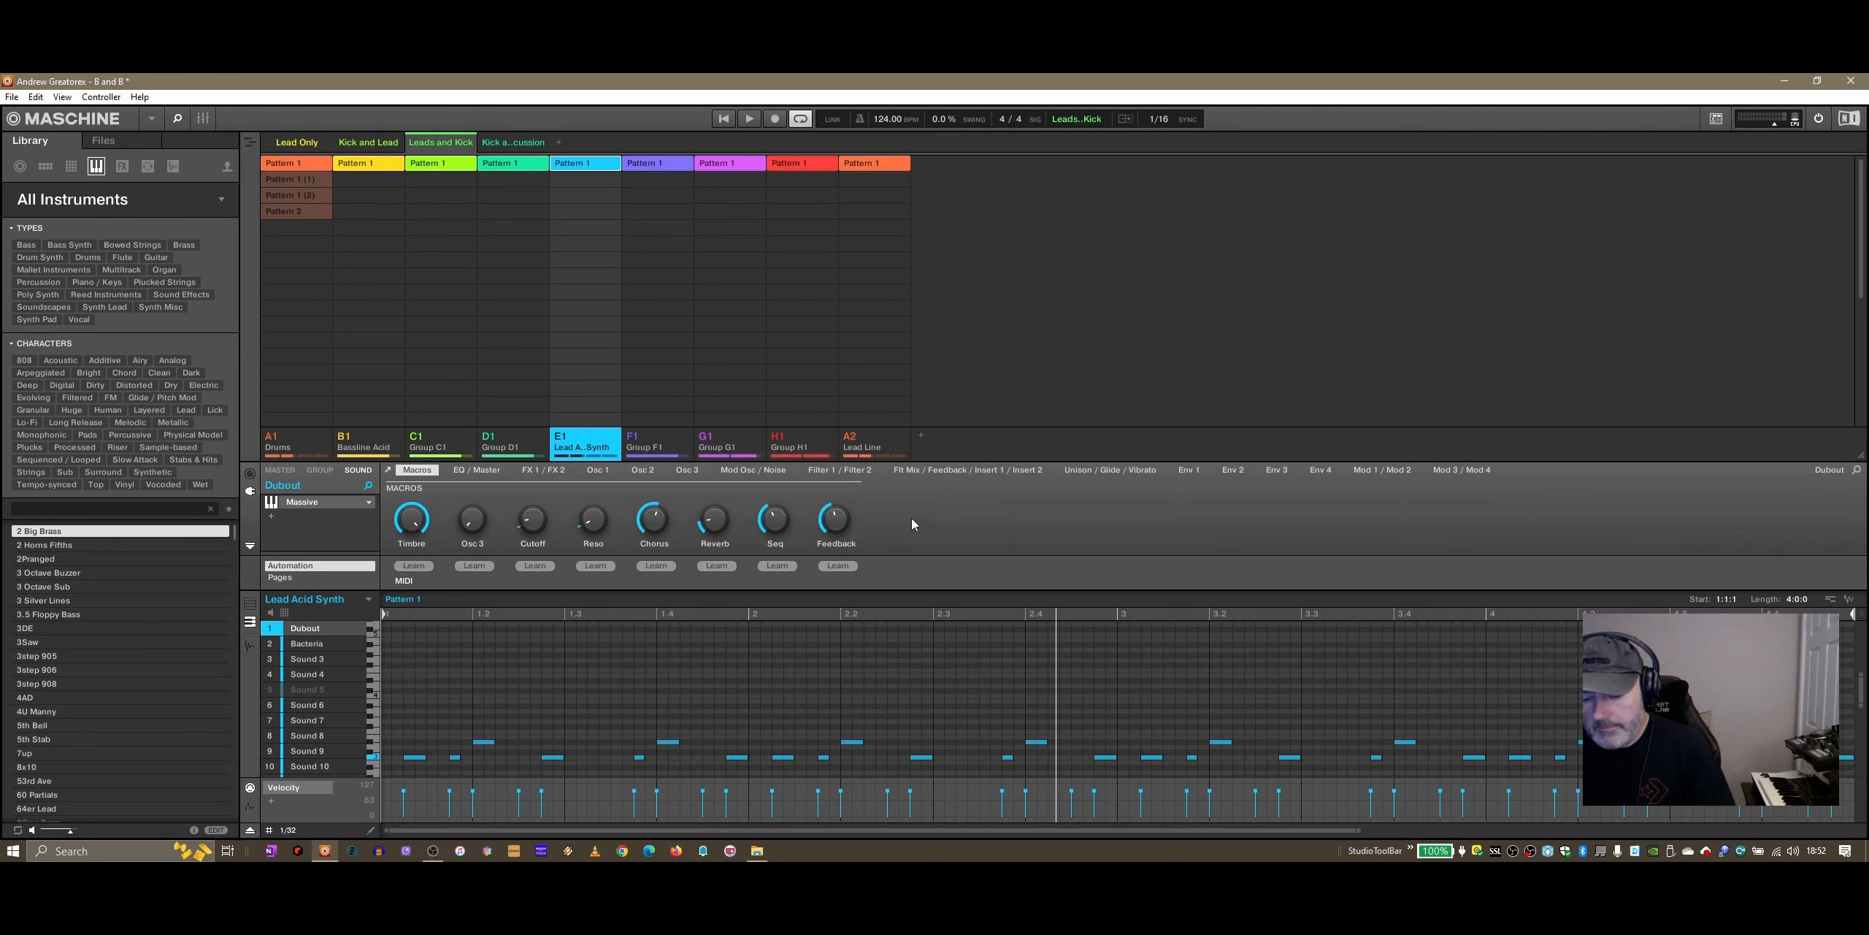
key(Tab)
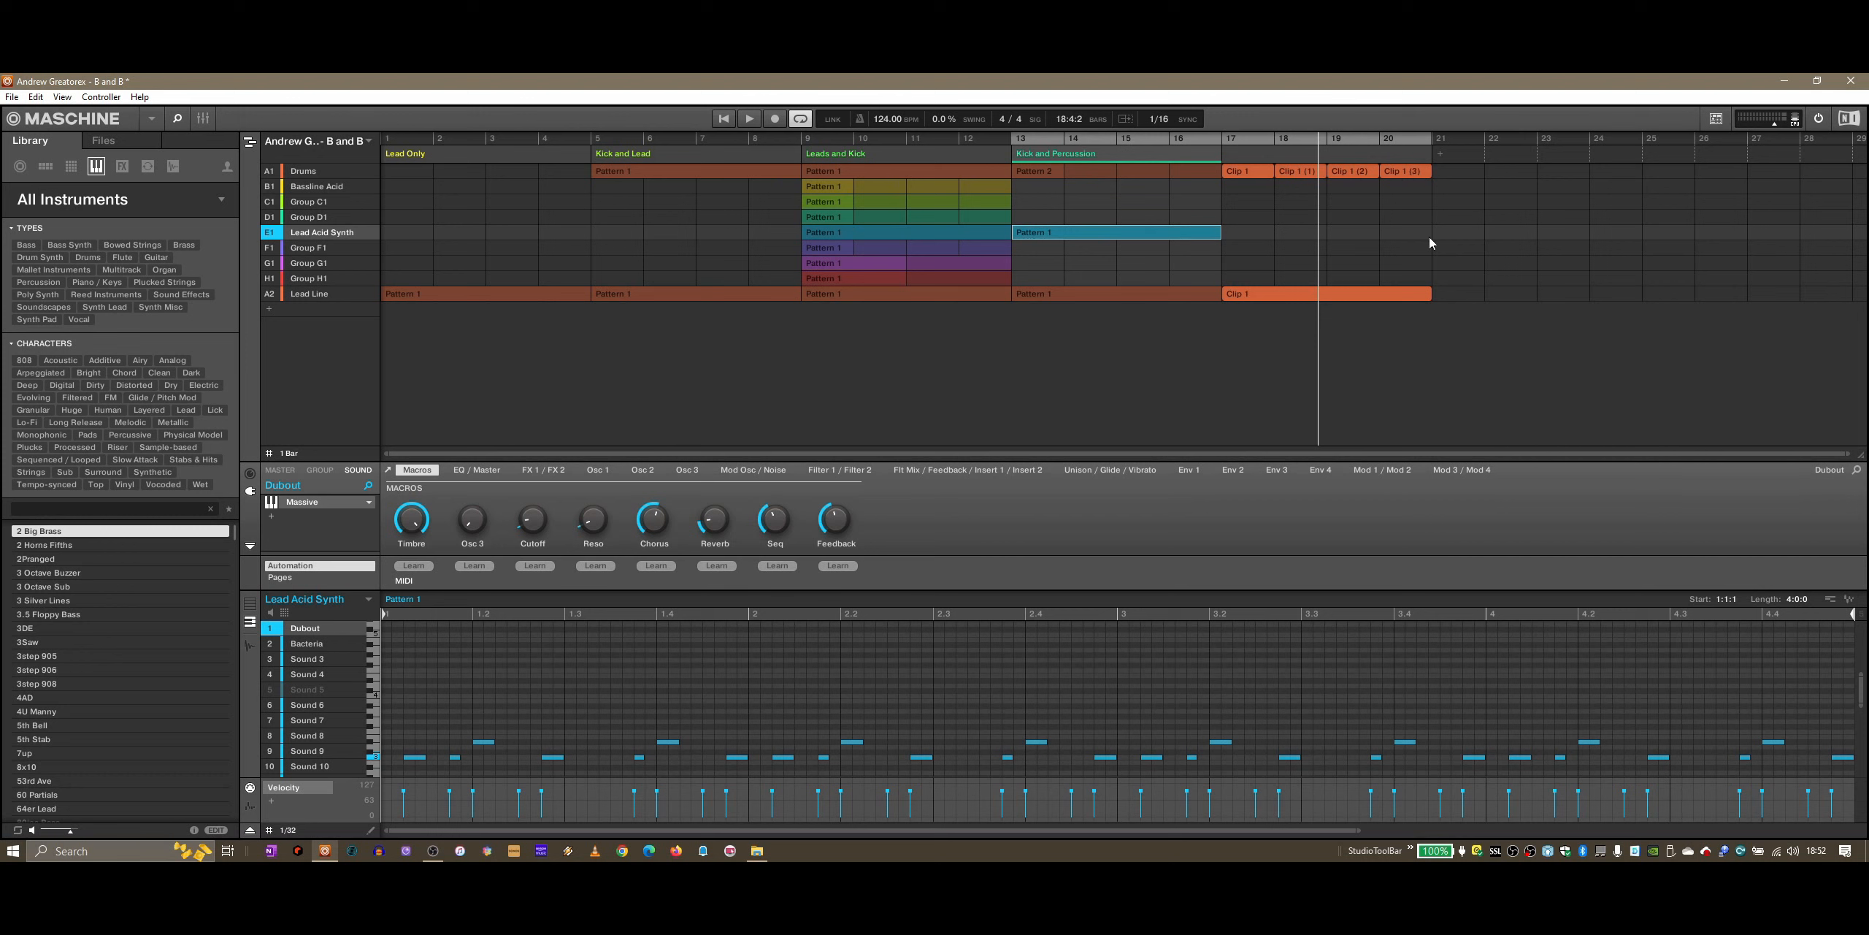
Step: Delete the group of clips at bar 17 and create one-bar clips there on the Drums and Lead Acid Synth tracks
right_click(1254, 150)
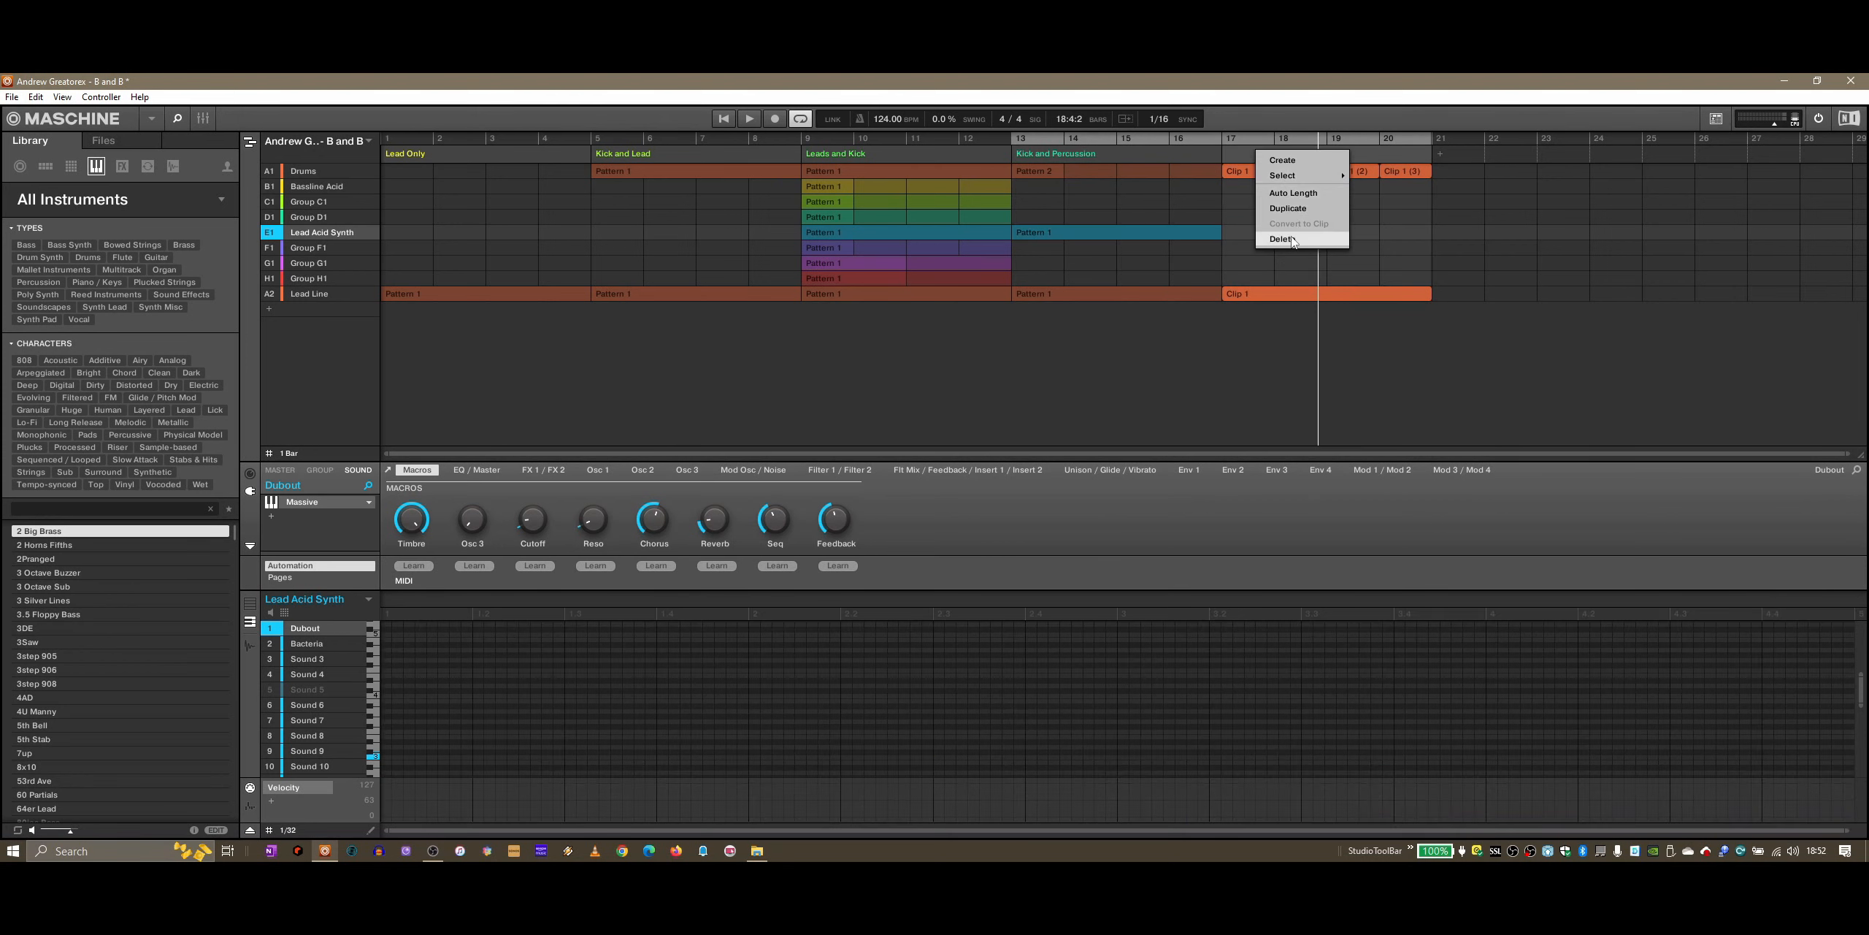
click(1285, 194)
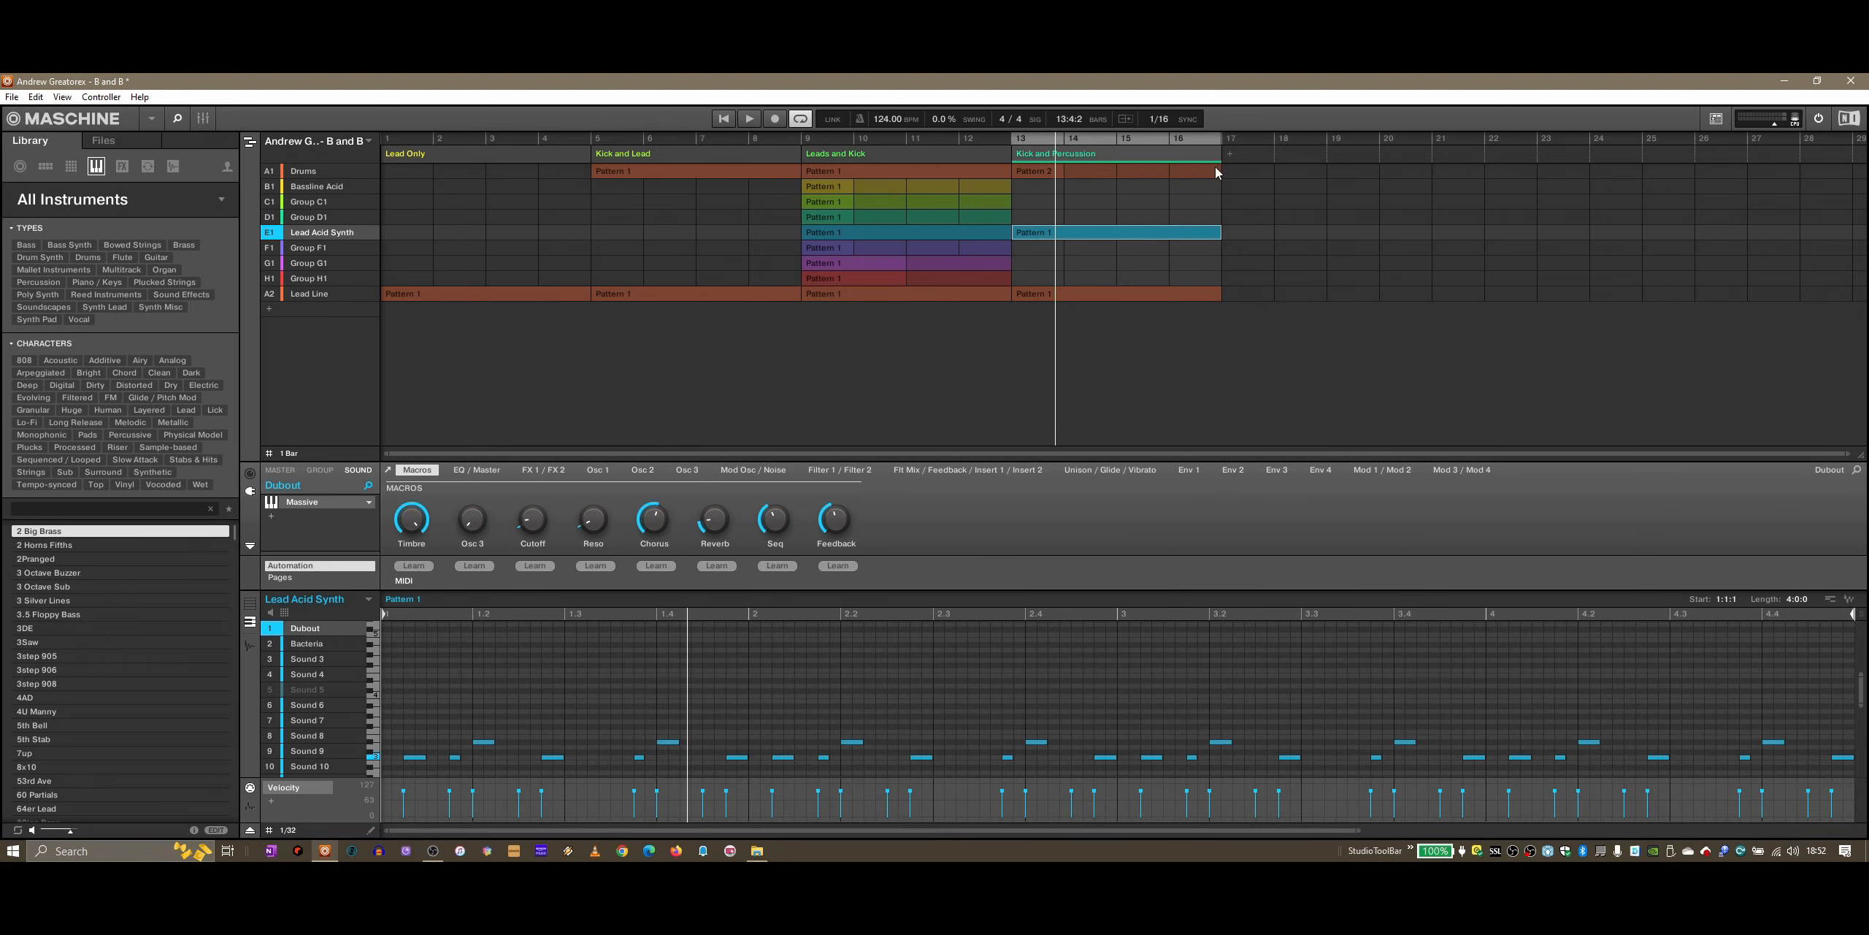
click(1261, 172)
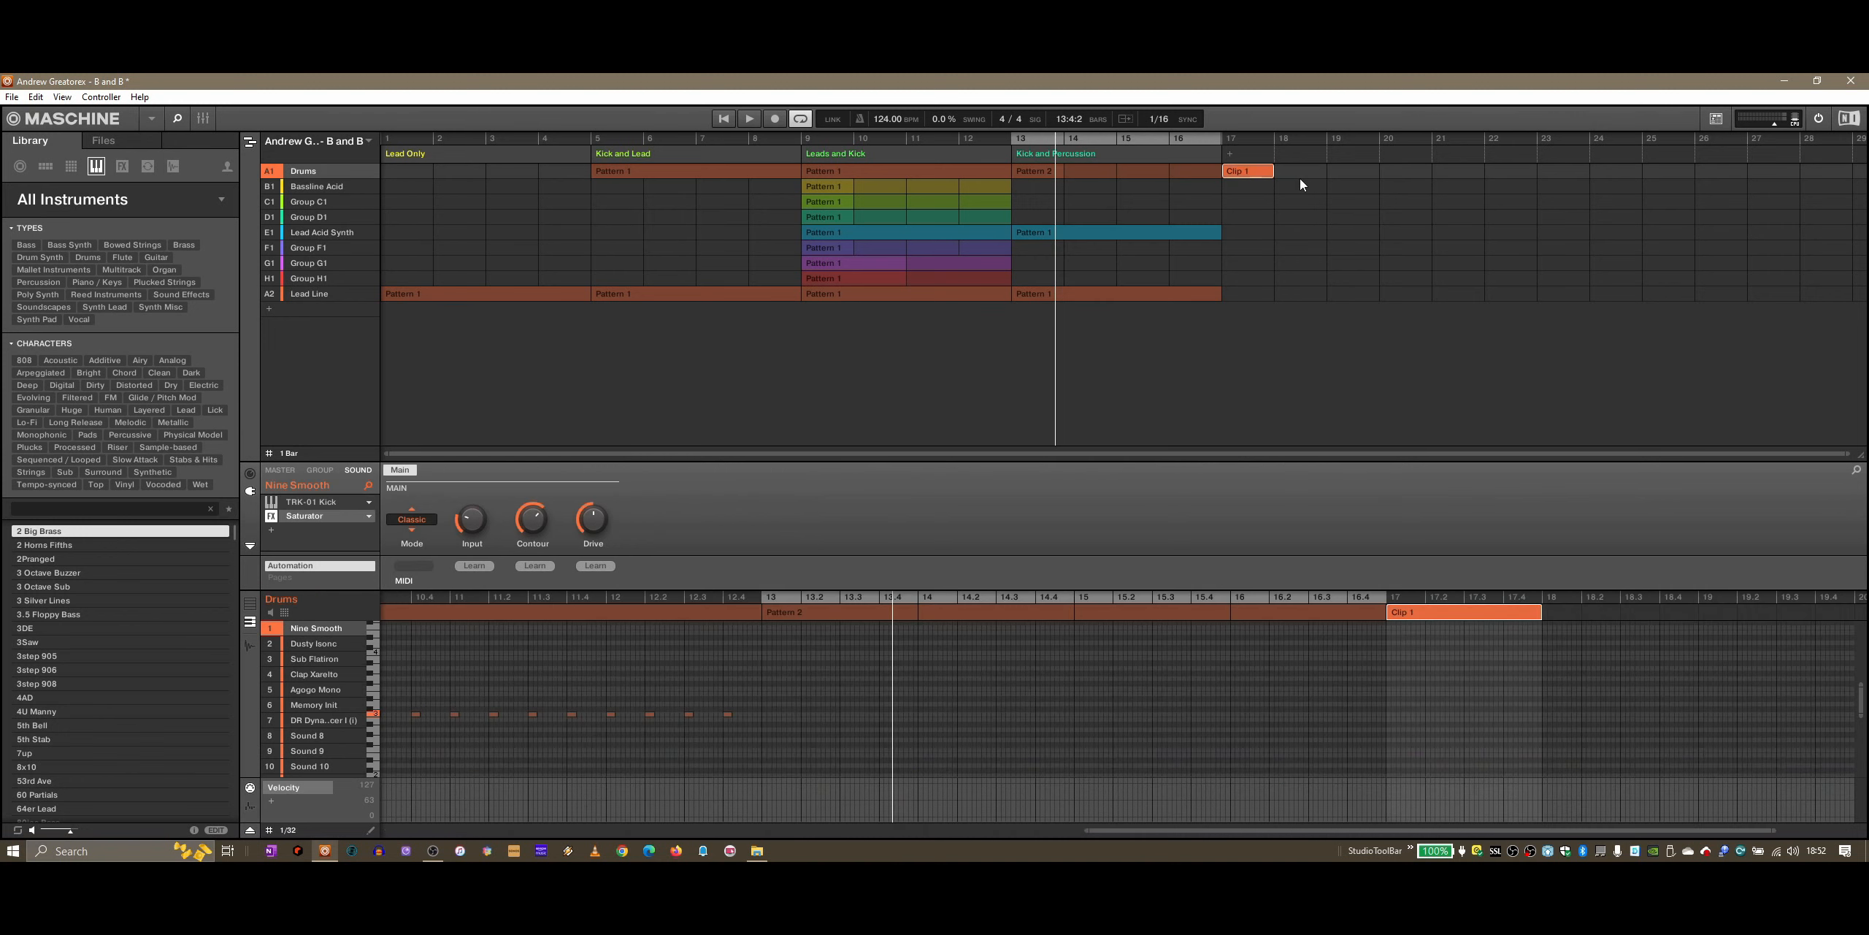
click(1251, 228)
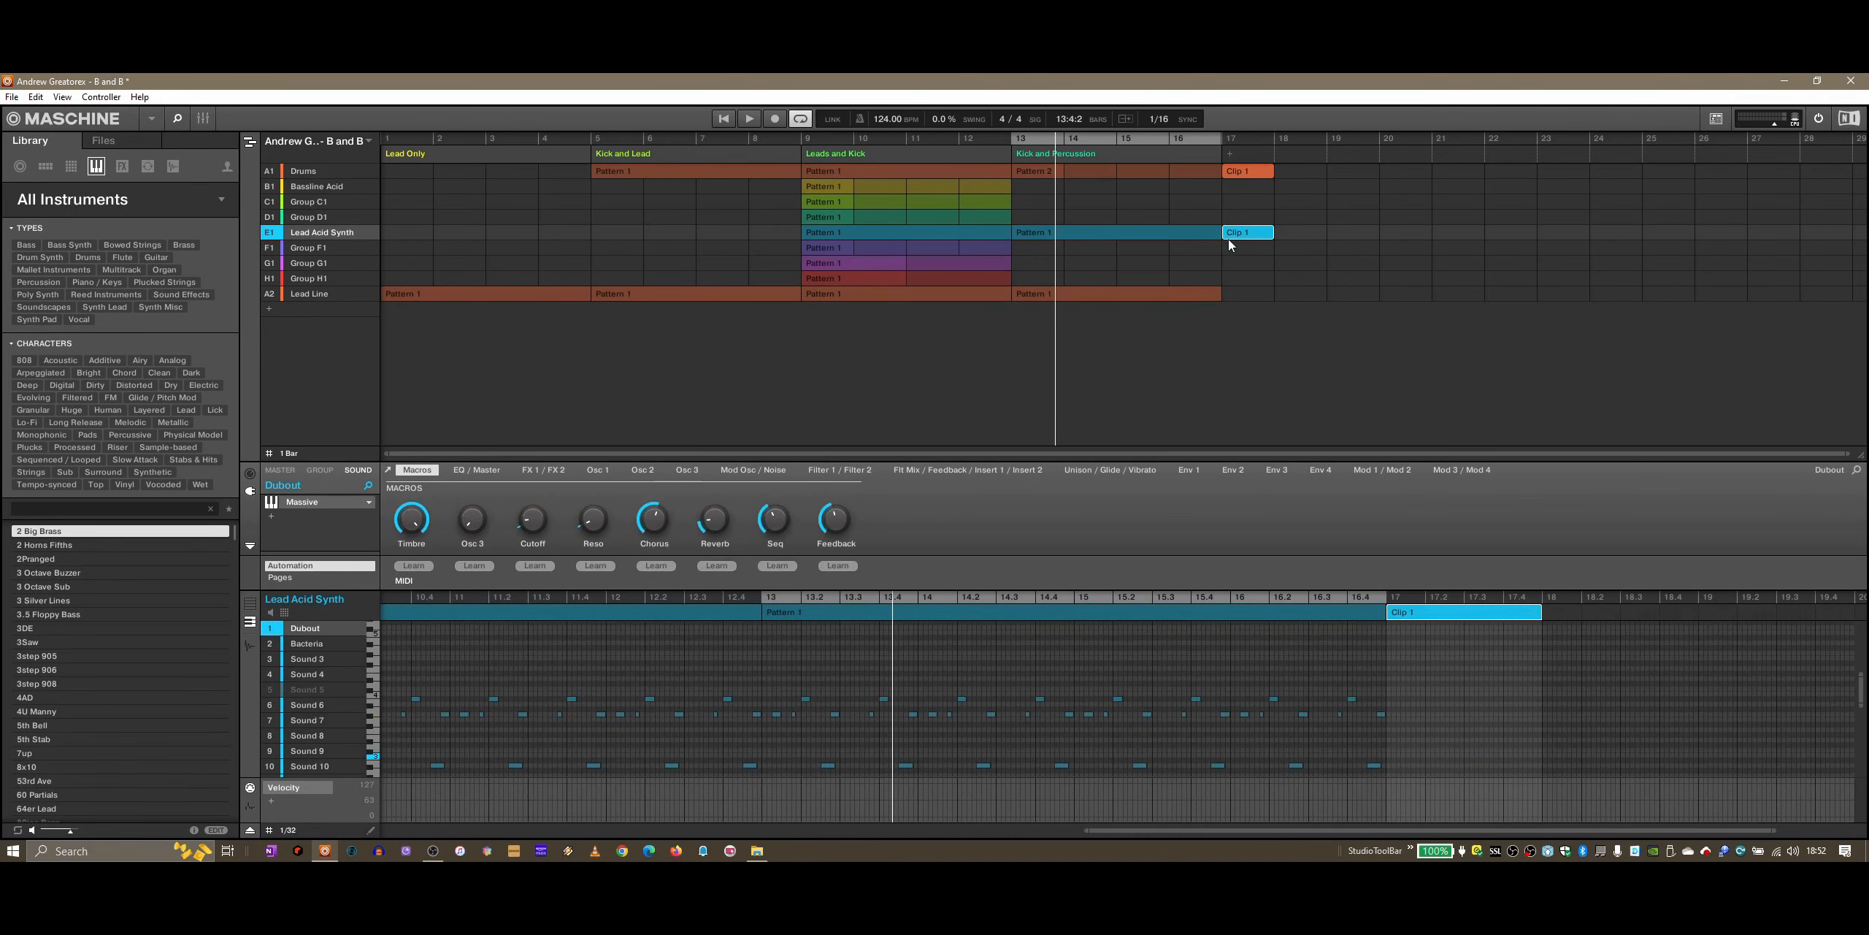
Step: Add four notes to the Lead Acid Synth clip at bar 17
click(1399, 714)
click(1437, 719)
click(1466, 714)
click(1501, 711)
Step: Delete the Drums clip and the Lead Acid Synth clip at bar 17
click(1253, 177)
right_click(1264, 169)
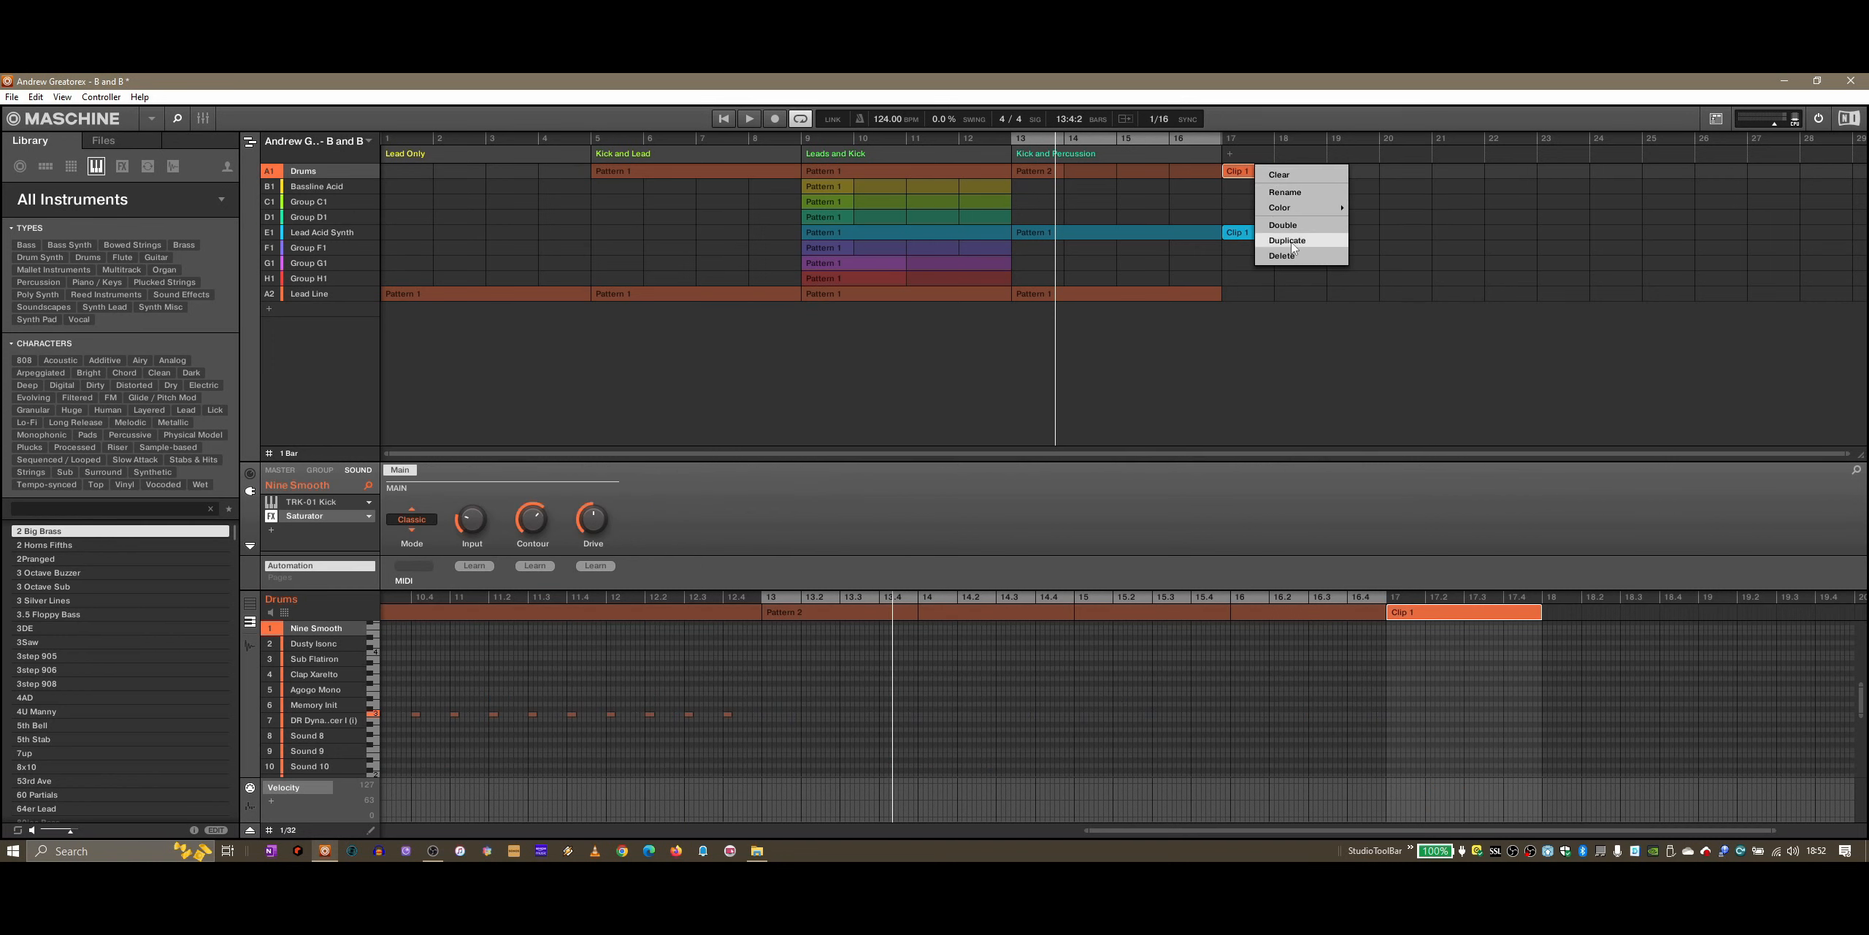
click(1259, 235)
right_click(1259, 231)
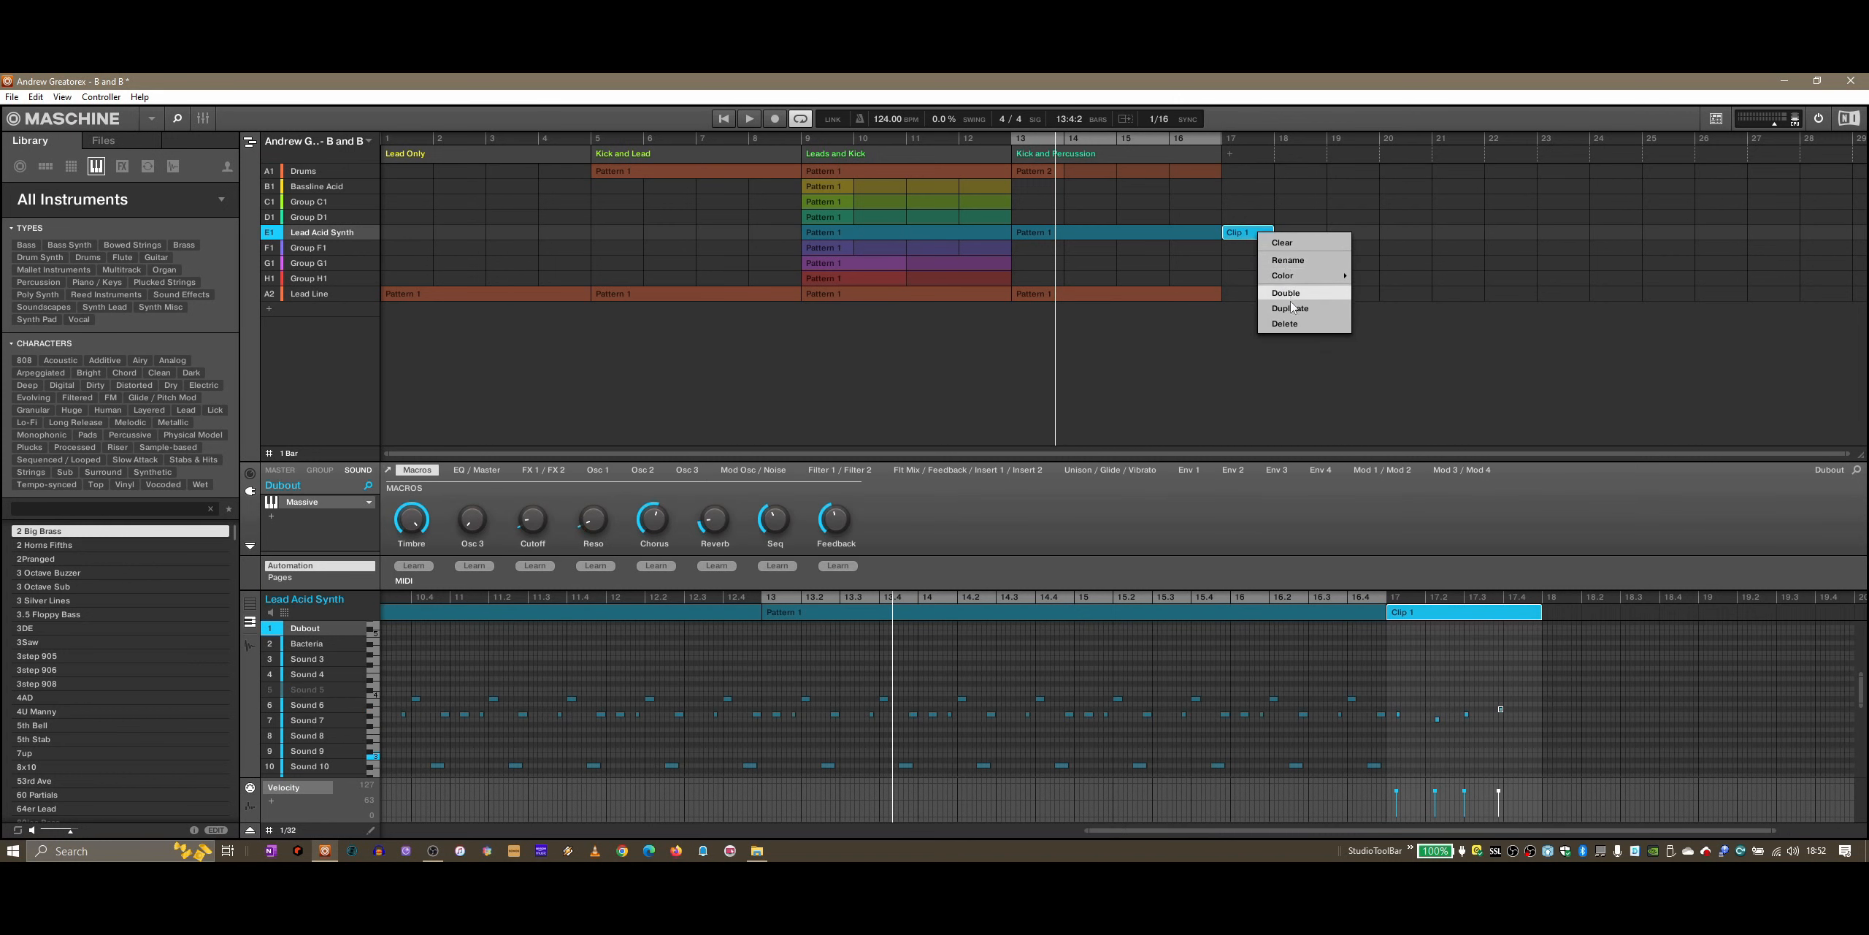
click(1289, 314)
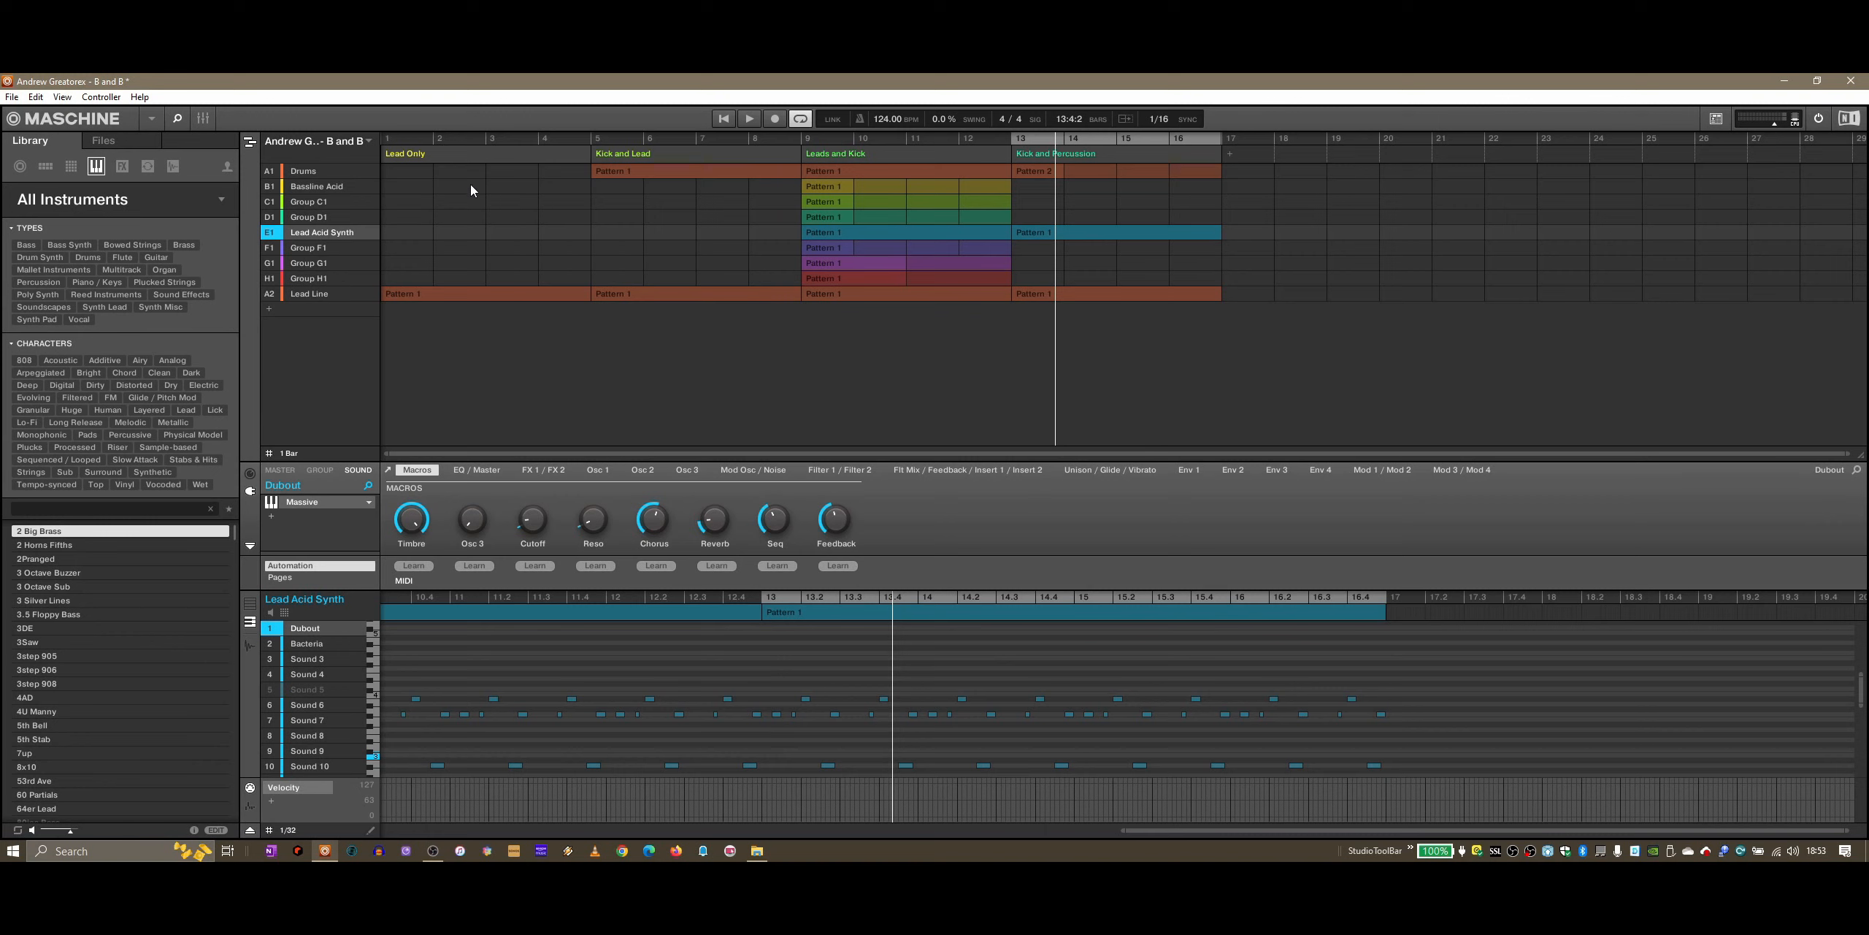
Step: Delete the Kick and Percussion, Leads and Kick, Kick and Lead, and Lead Only sections to empty the song timeline
right_click(1042, 155)
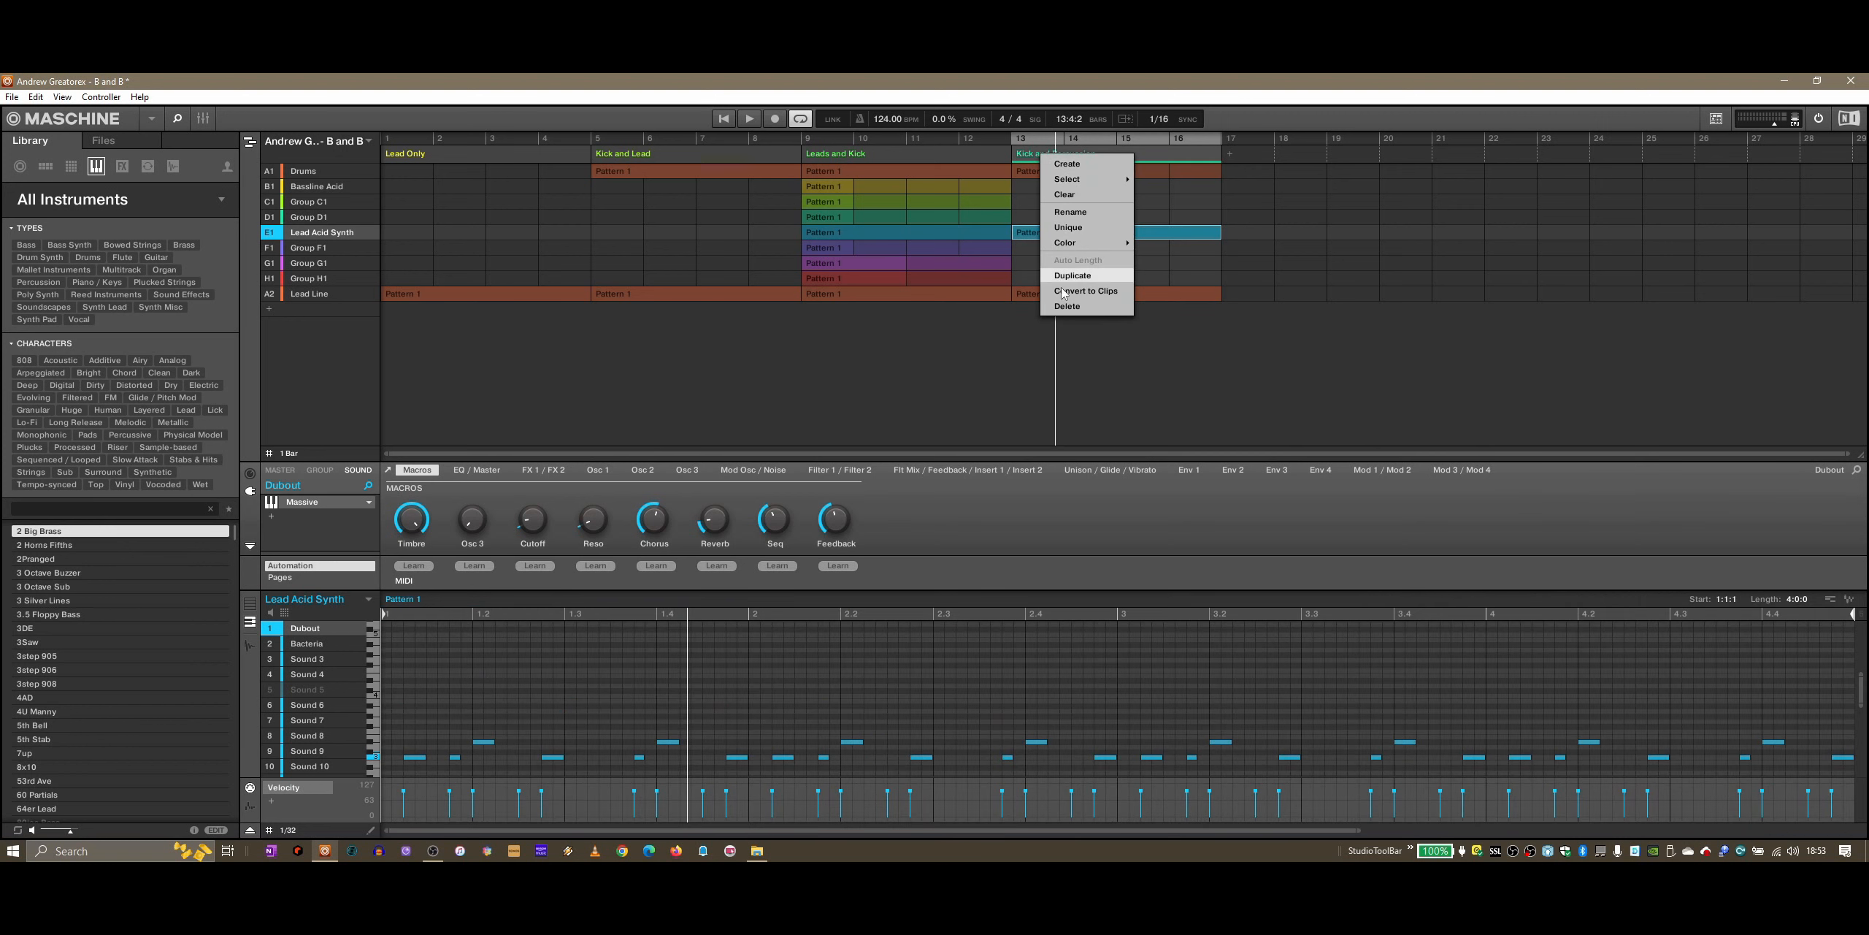
click(1088, 311)
right_click(851, 163)
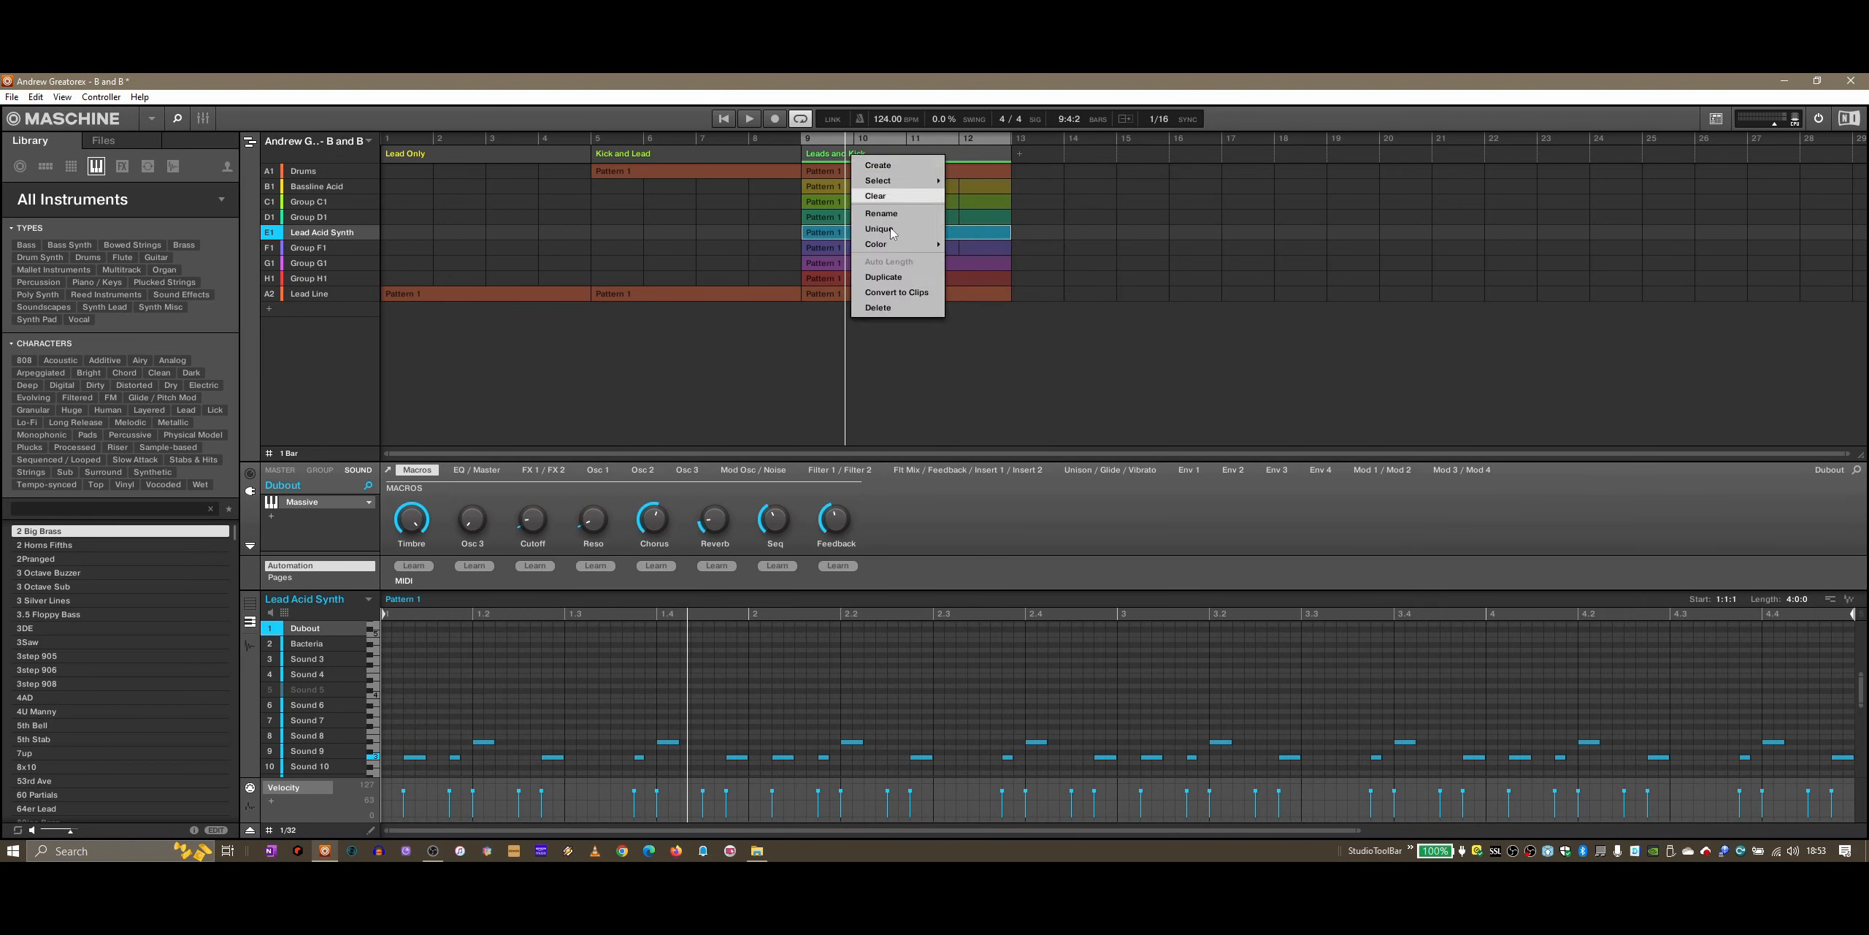
click(876, 312)
right_click(665, 154)
click(690, 302)
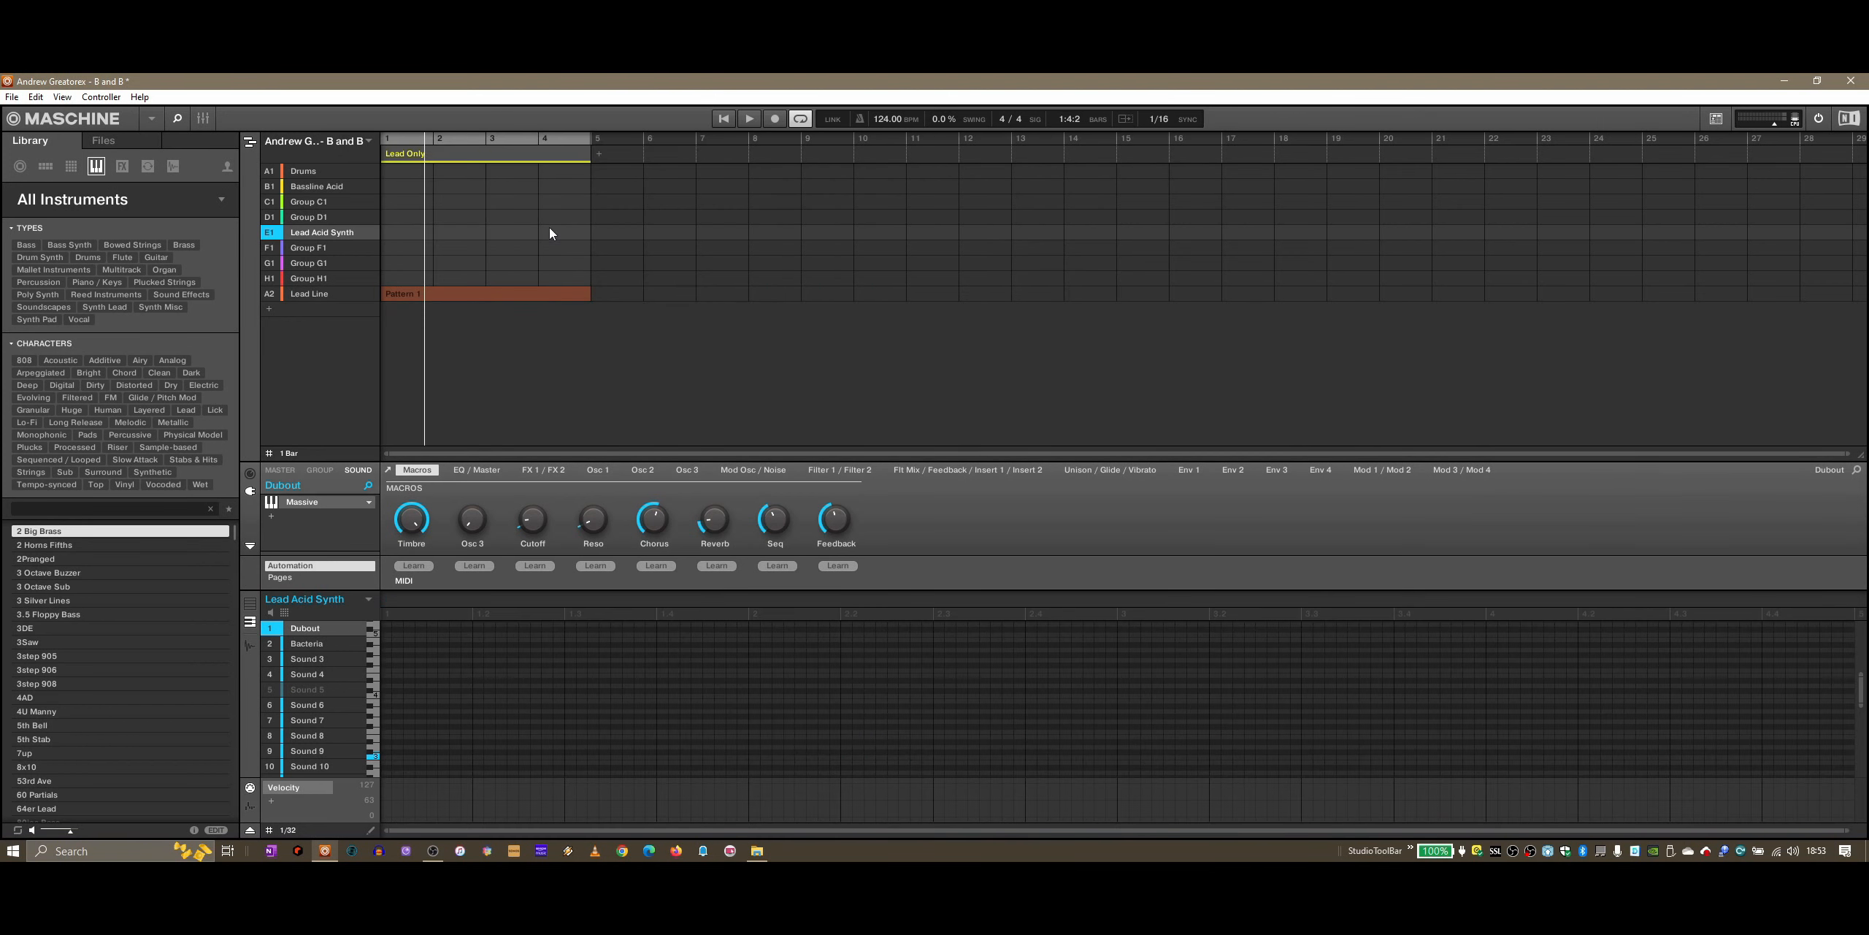
right_click(471, 155)
click(497, 302)
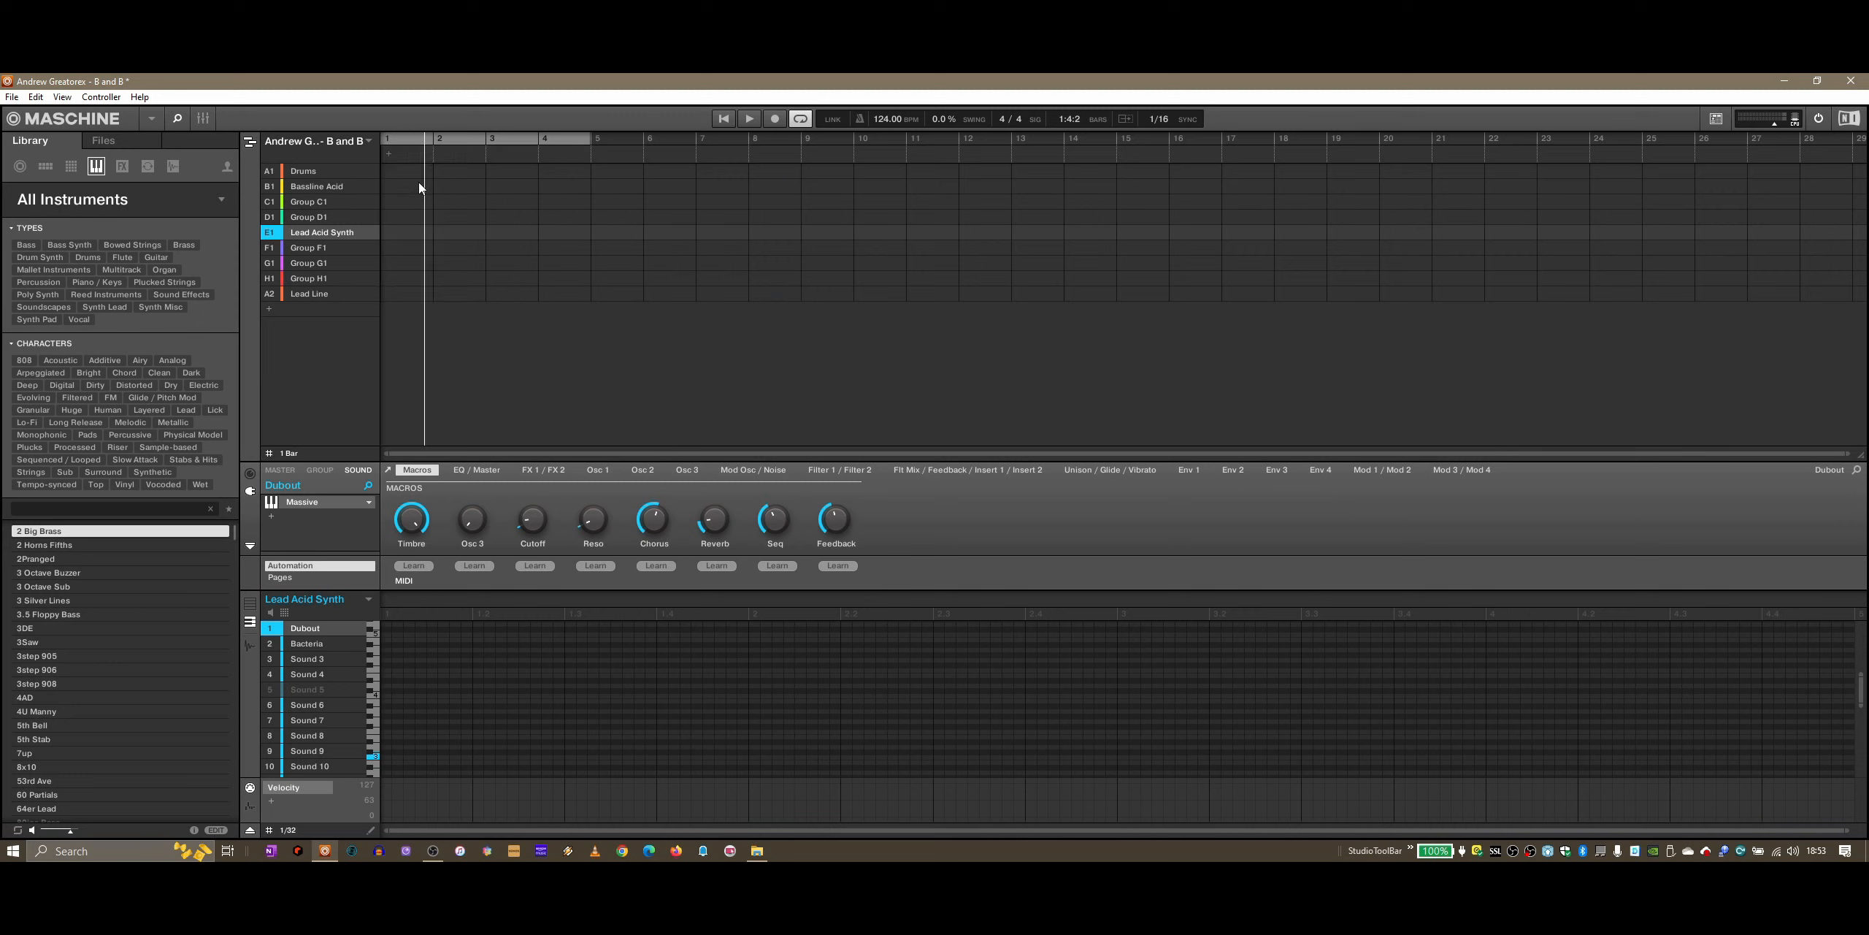
Step: Check which scenes can be inserted as clips on the empty timeline without inserting any
right_click(412, 155)
mouse_move(450, 196)
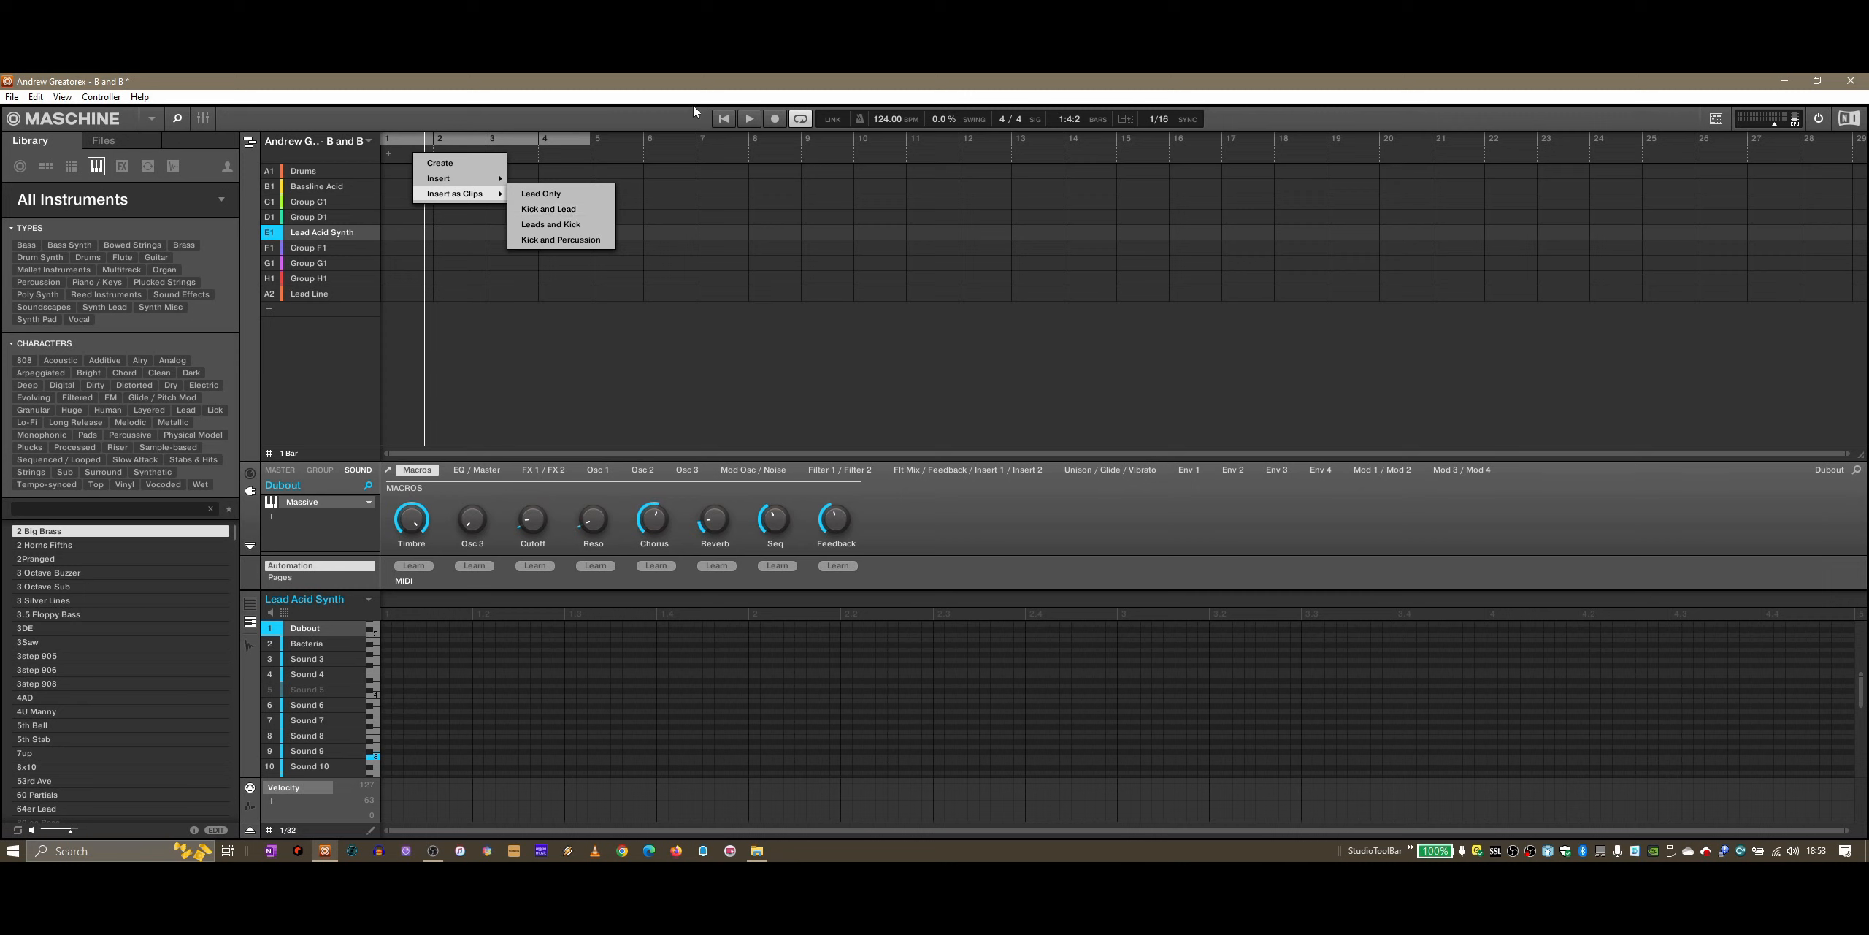
right_click(449, 159)
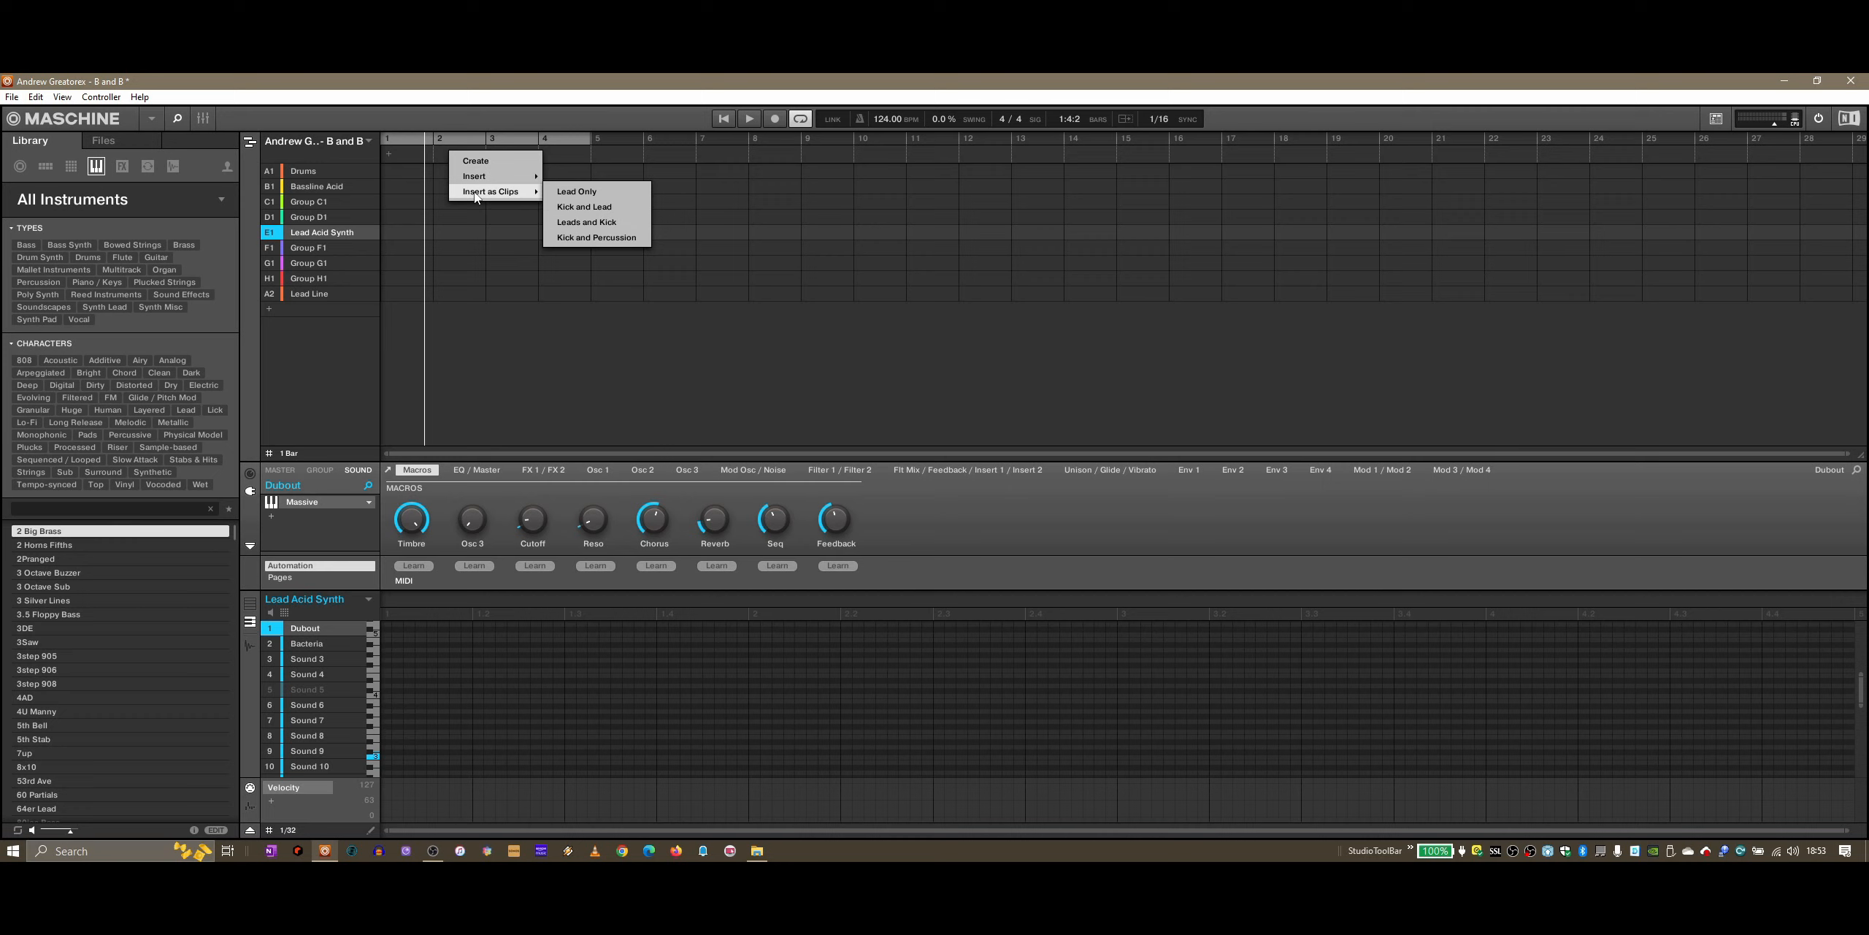
click(578, 111)
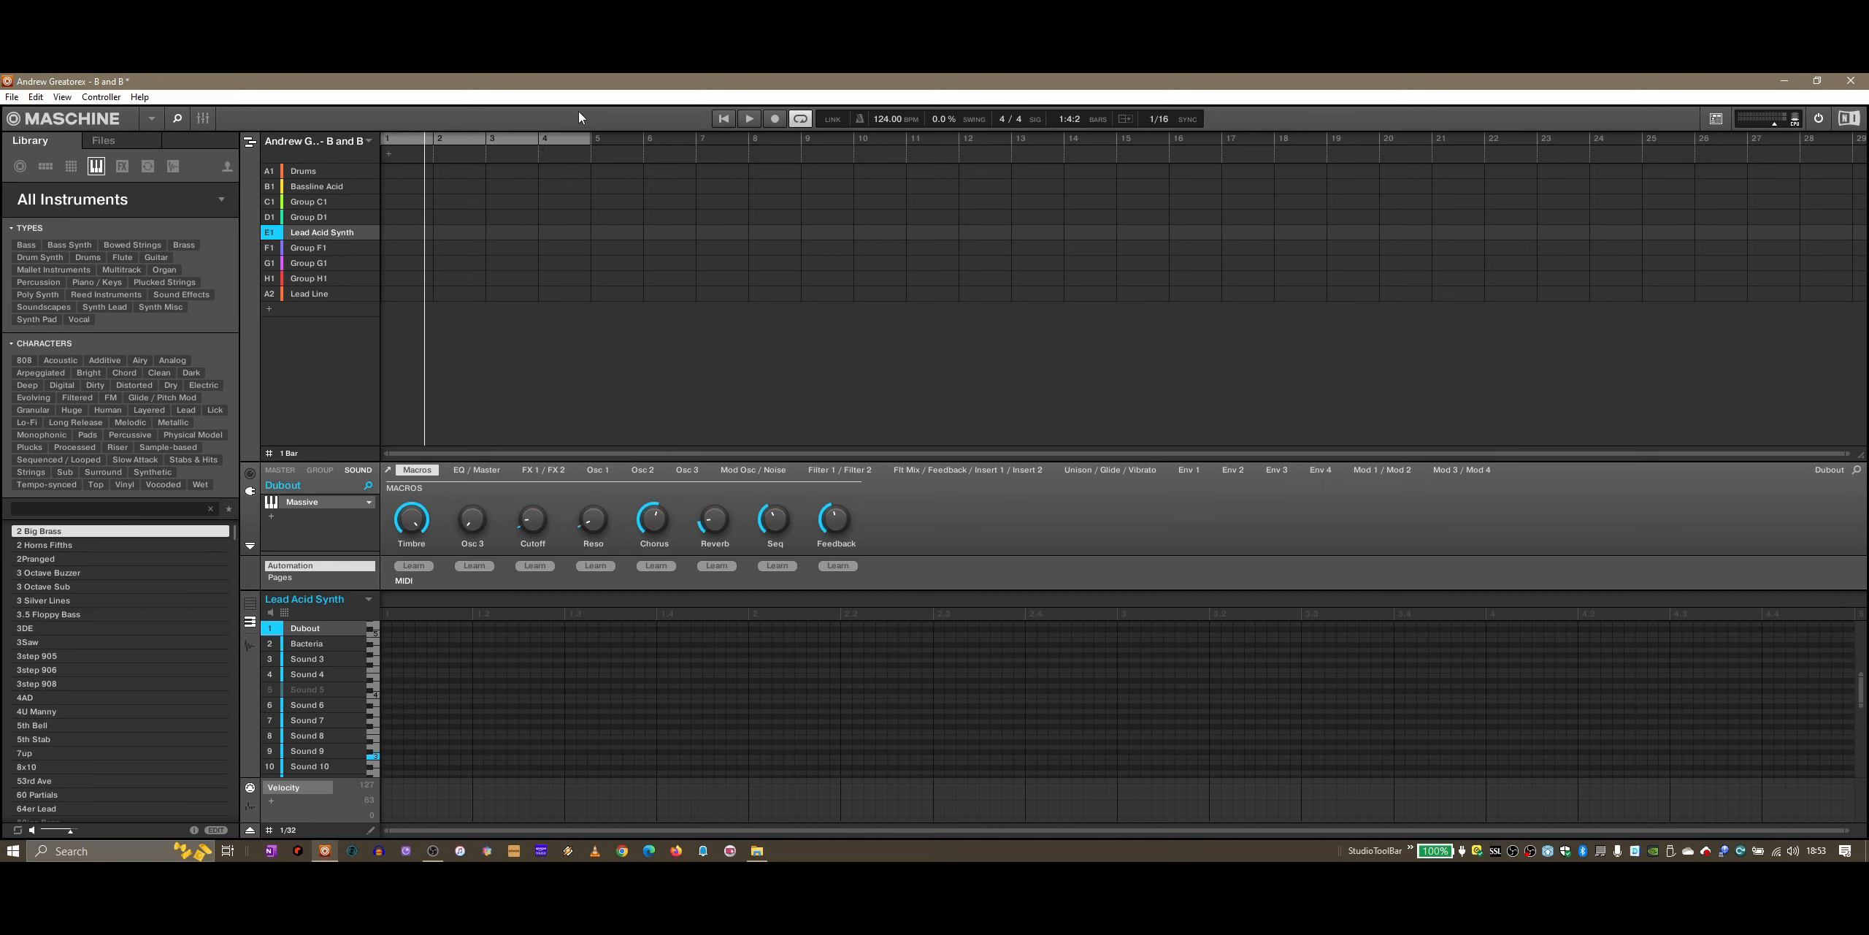